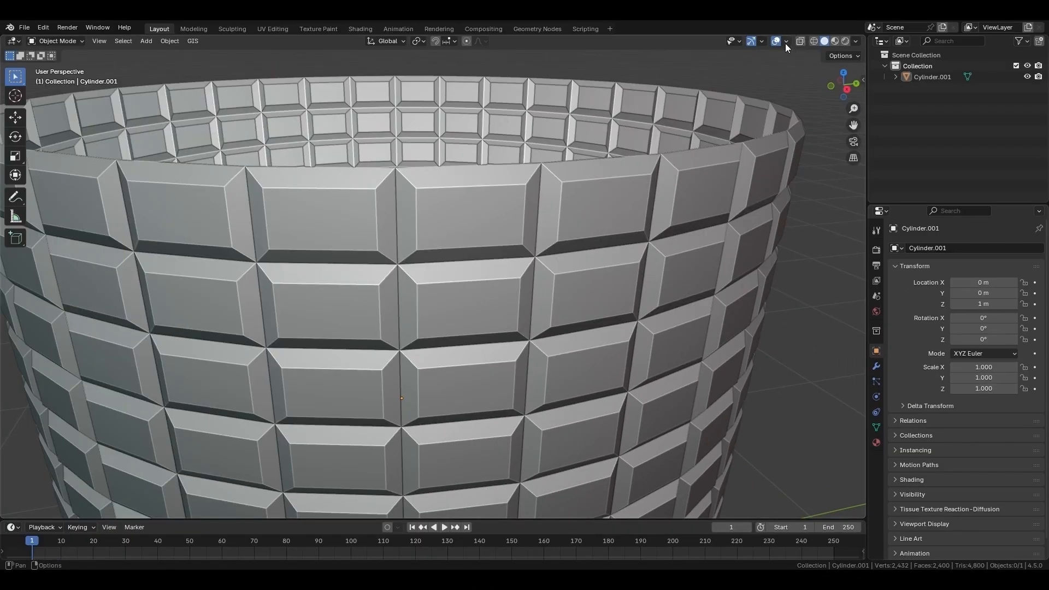
- Turn on the Statistics overlay for the 3D viewport
{"action": "left_click", "coordinate": [808, 24]}
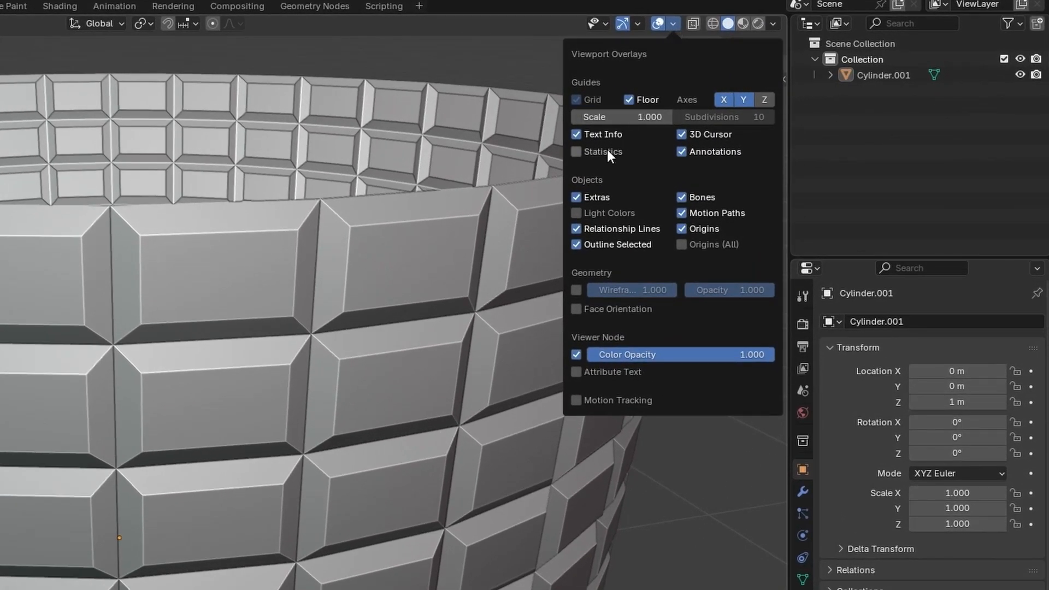
{"action": "left_click", "coordinate": [605, 152]}
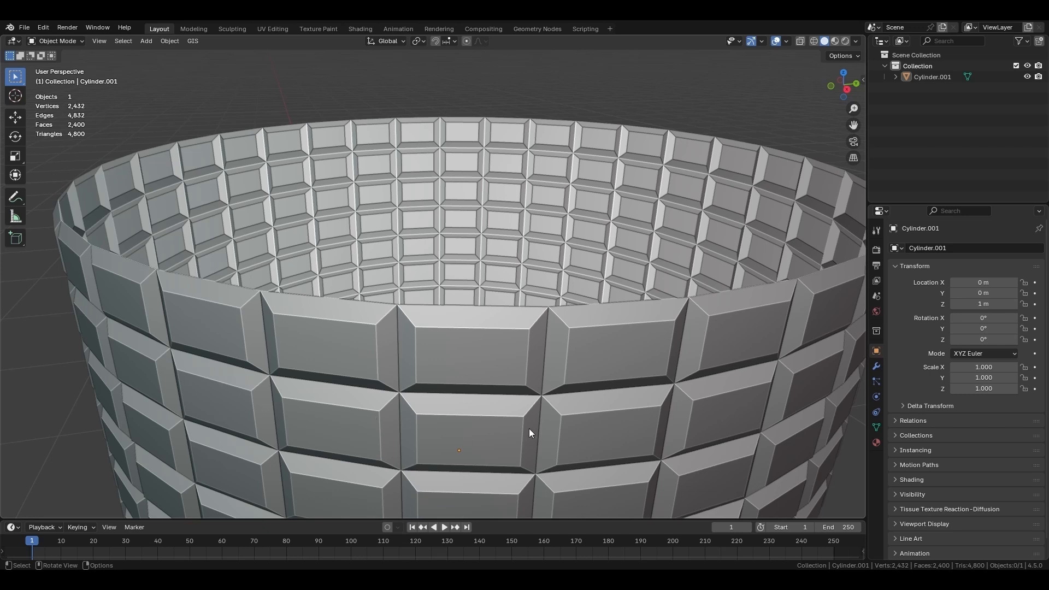
{"action": "middle_click_drag", "start_coordinate": [529, 433], "coordinate": [319, 251]}
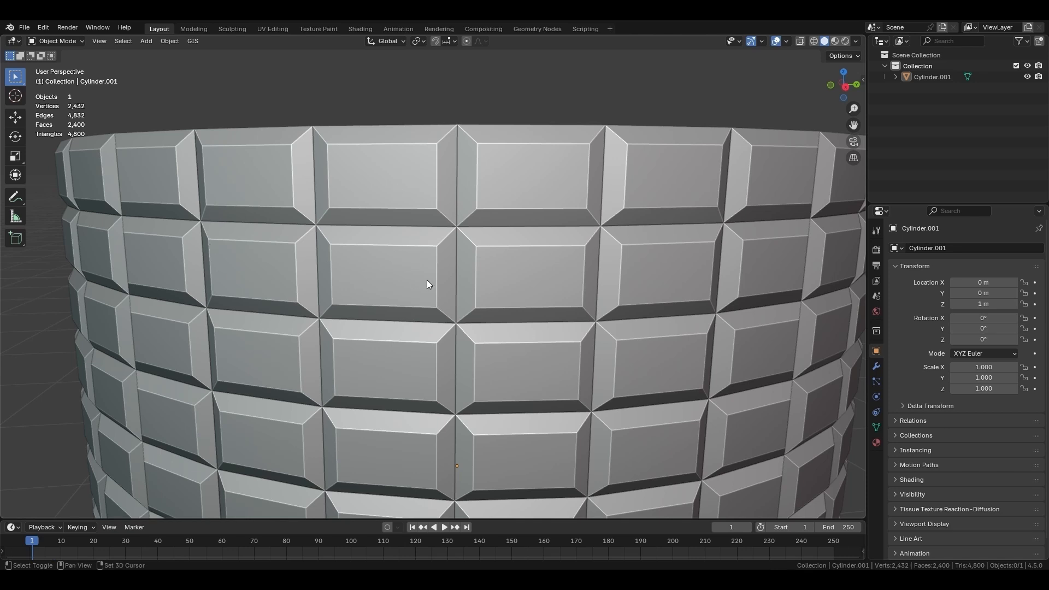
{"action": "middle_click_drag", "start_coordinate": [428, 286], "coordinate": [417, 281]}
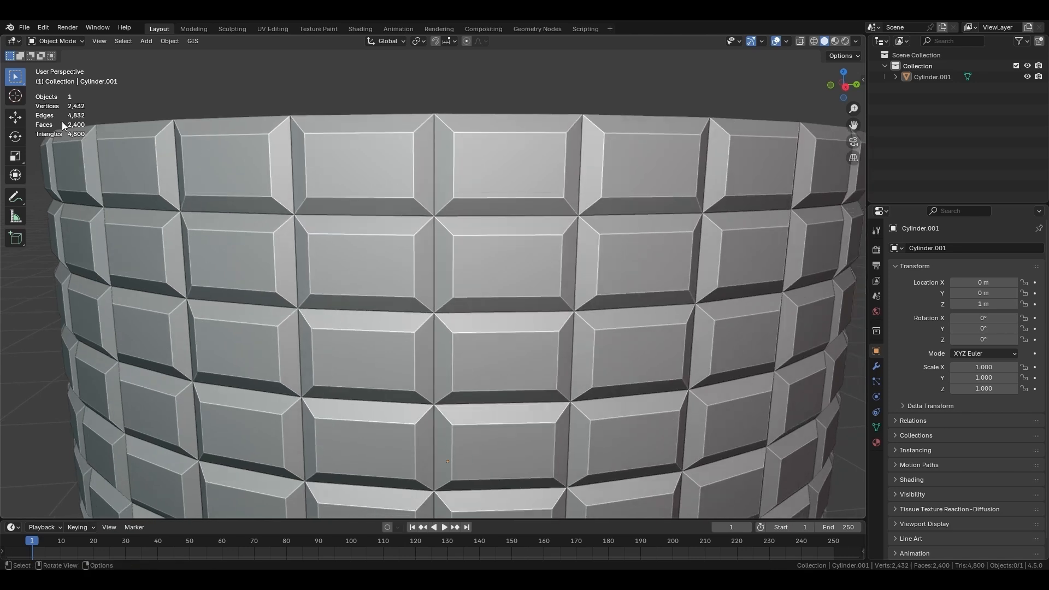
{"action": "scroll", "coordinate": [458, 222], "scroll_direction": "down", "scroll_amount": 6}
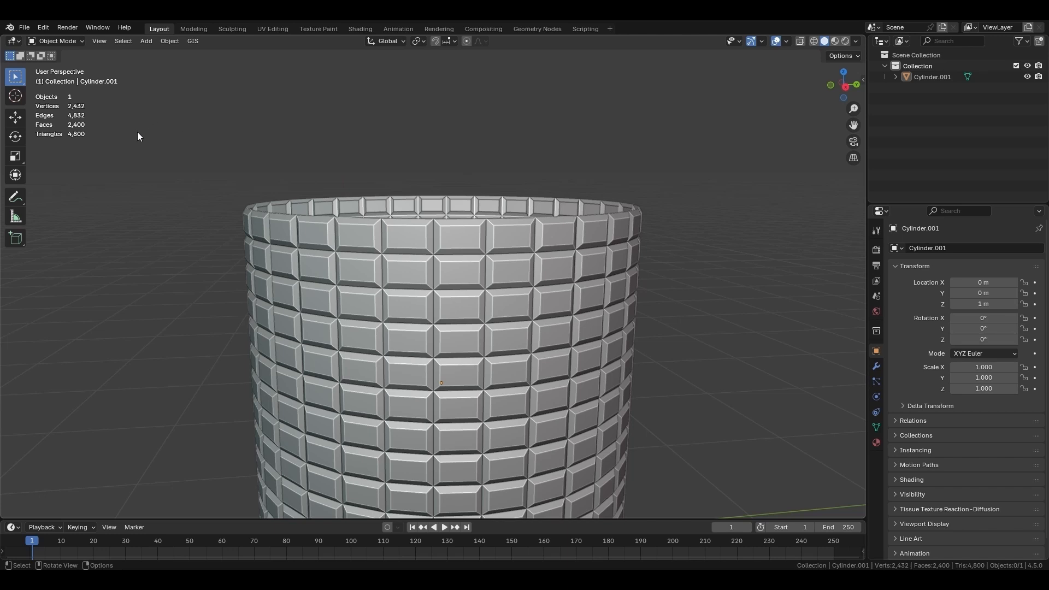
- Move the tiled cylinder about 3.16 m along the Y axis and hide it
{"action": "scroll", "coordinate": [362, 143], "scroll_direction": "down", "scroll_amount": 5}
{"action": "middle_click_drag", "start_coordinate": [381, 202], "coordinate": [351, 245]}
{"action": "left_click", "coordinate": [437, 353]}
{"action": "key", "text": "g"}
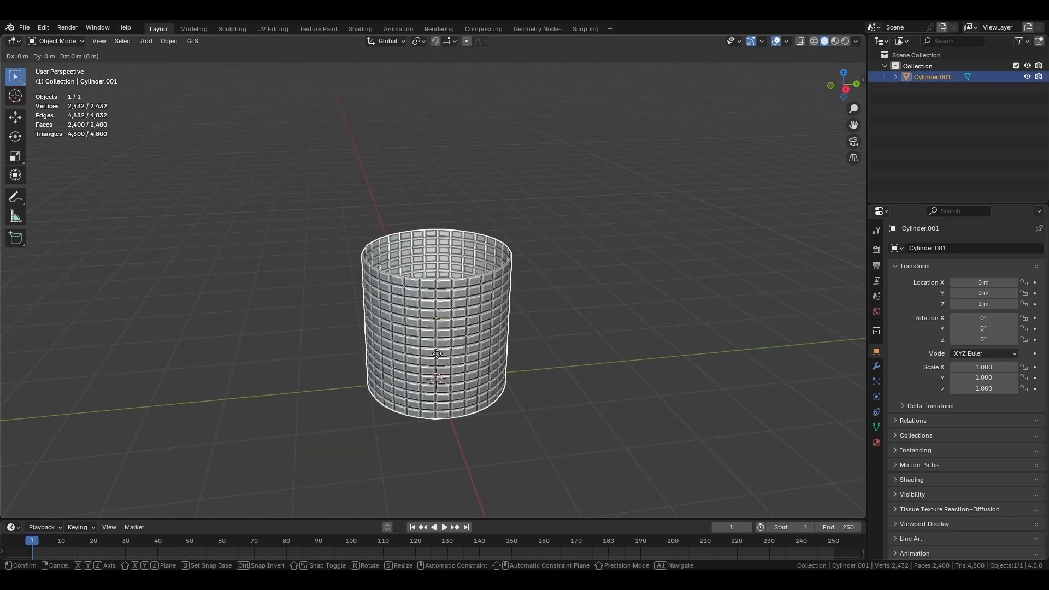
{"action": "key", "text": "y"}
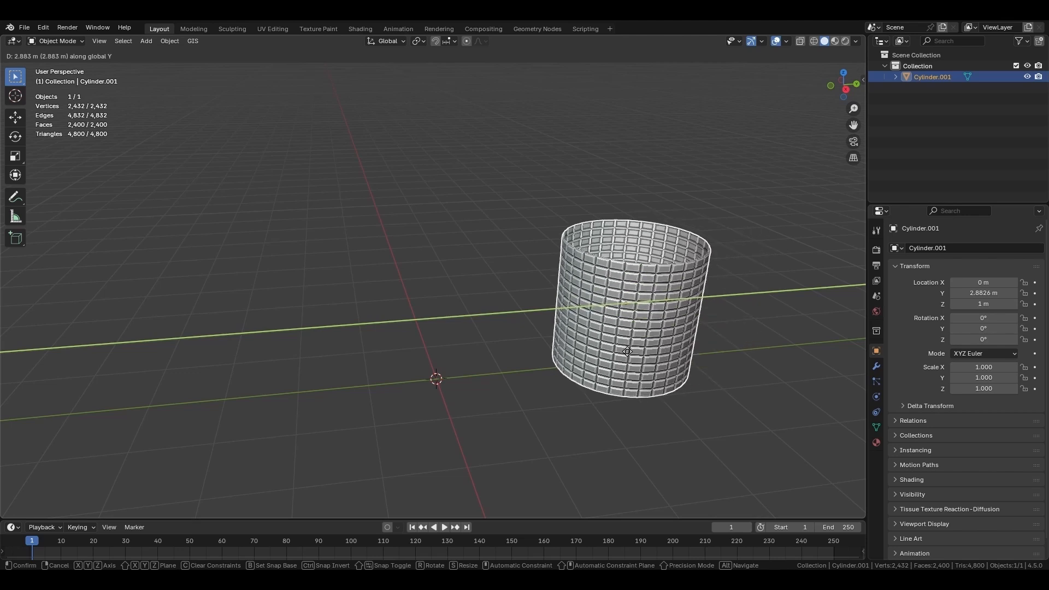
{"action": "left_click", "coordinate": [644, 350]}
{"action": "key", "text": "h"}
- Add a 2 m plane mesh at the world origin
{"action": "middle_click_drag", "start_coordinate": [644, 345], "coordinate": [377, 363]}
{"action": "key", "text": "shift+a"}
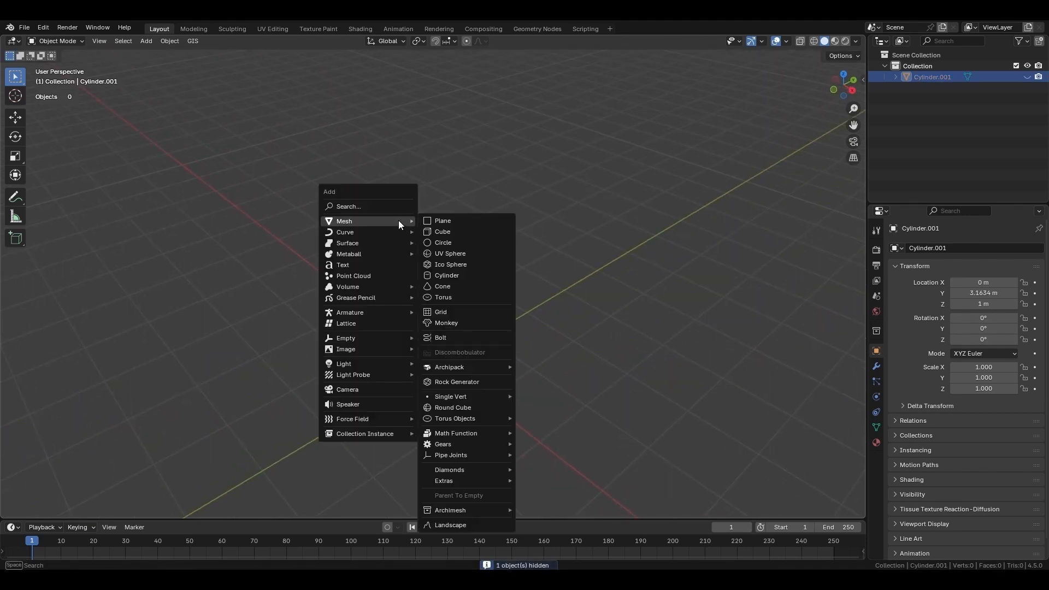
{"action": "mouse_move", "coordinate": [342, 224]}
{"action": "left_click", "coordinate": [445, 221]}
{"action": "middle_click_drag", "start_coordinate": [496, 392], "coordinate": [484, 302]}
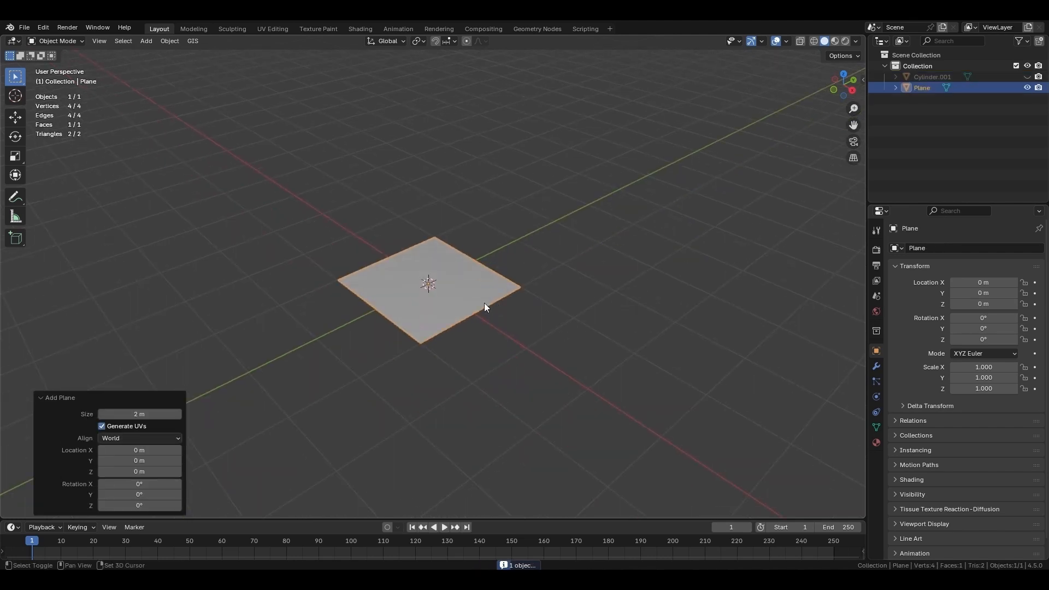
{"action": "middle_click_drag", "start_coordinate": [506, 356], "coordinate": [501, 284]}
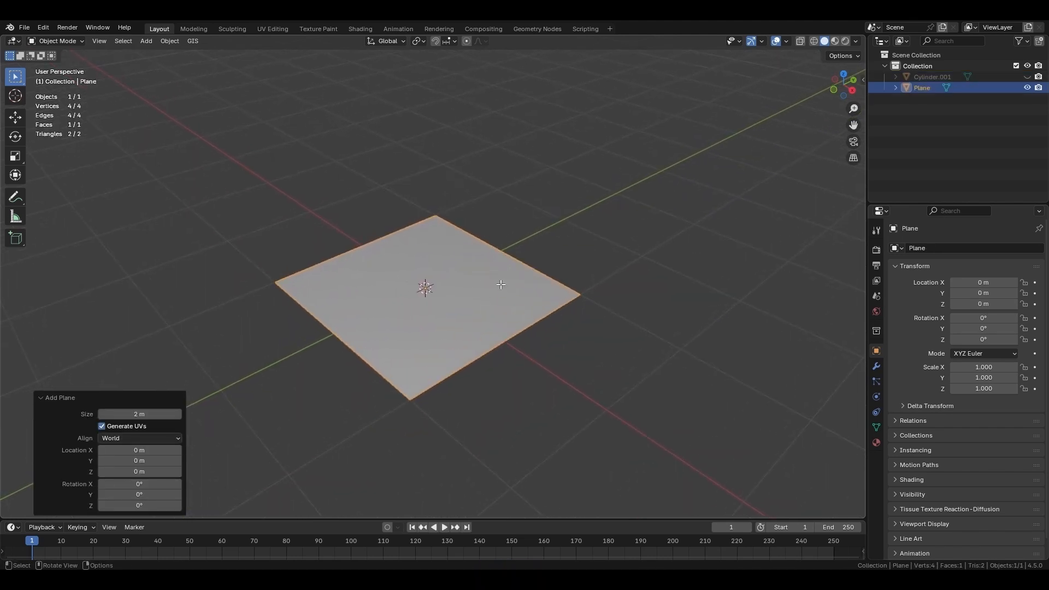
- Inset the plane's face by about 0.27 m and raise the inner face about 0.12 m along Z
{"action": "key", "text": "Tab"}
{"action": "key", "text": "i"}
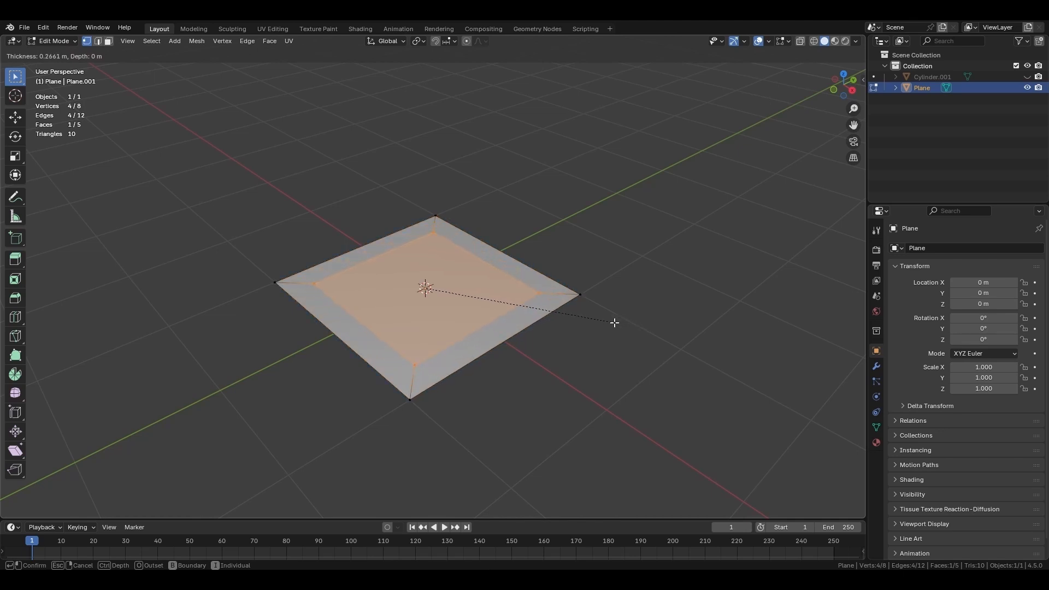
{"action": "left_click", "coordinate": [614, 323]}
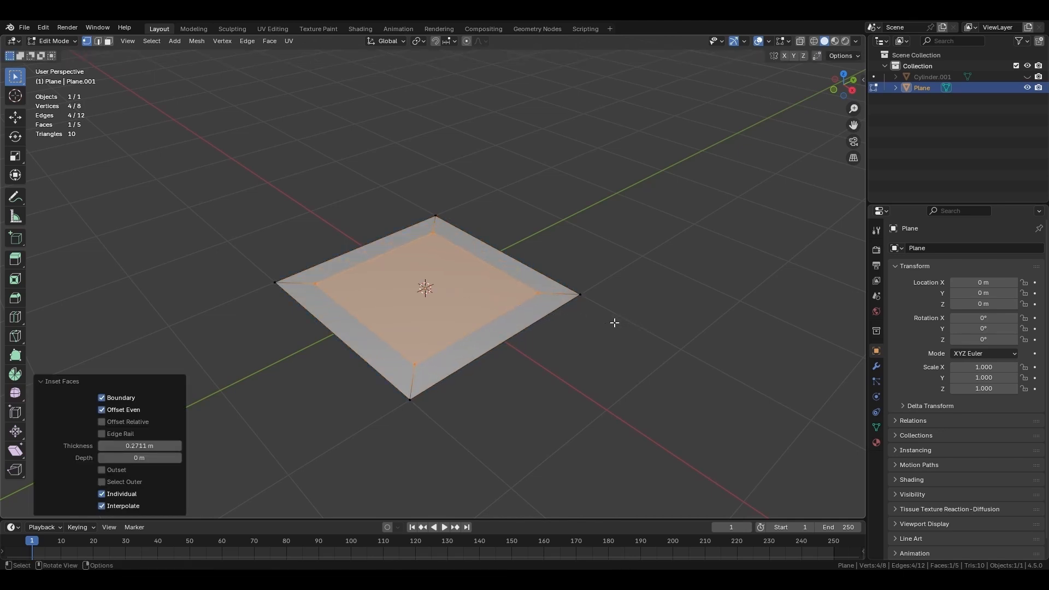
{"action": "key", "text": "g"}
{"action": "key", "text": "z"}
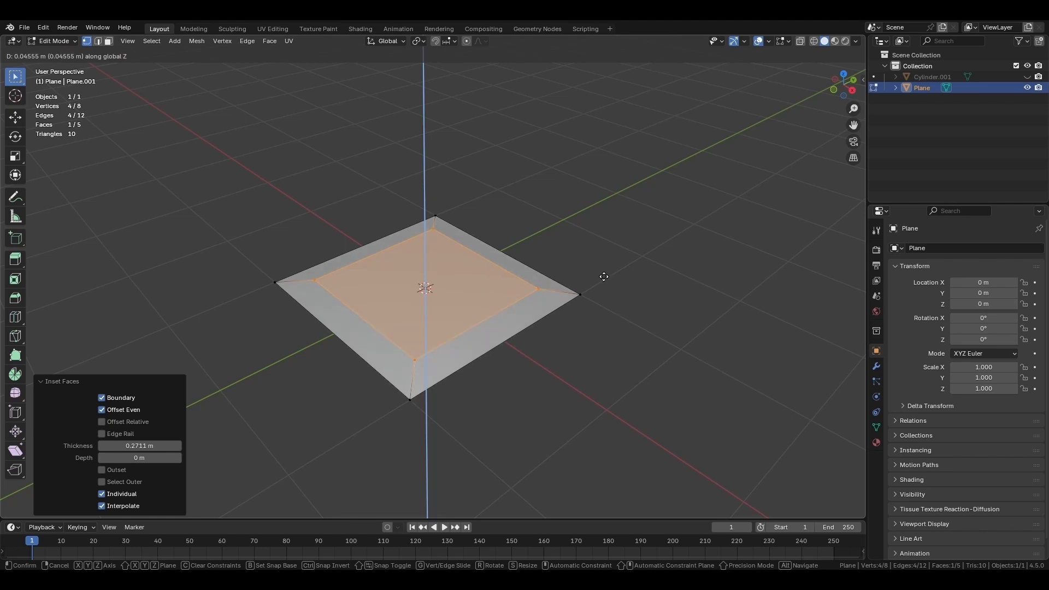
{"action": "left_click", "coordinate": [588, 212]}
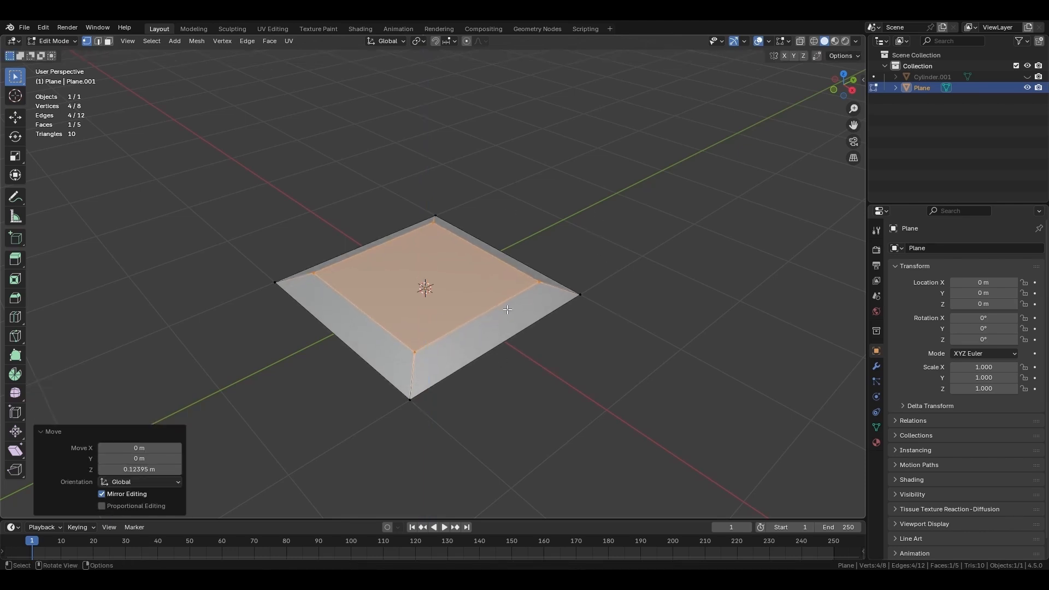
{"action": "key", "text": "Tab"}
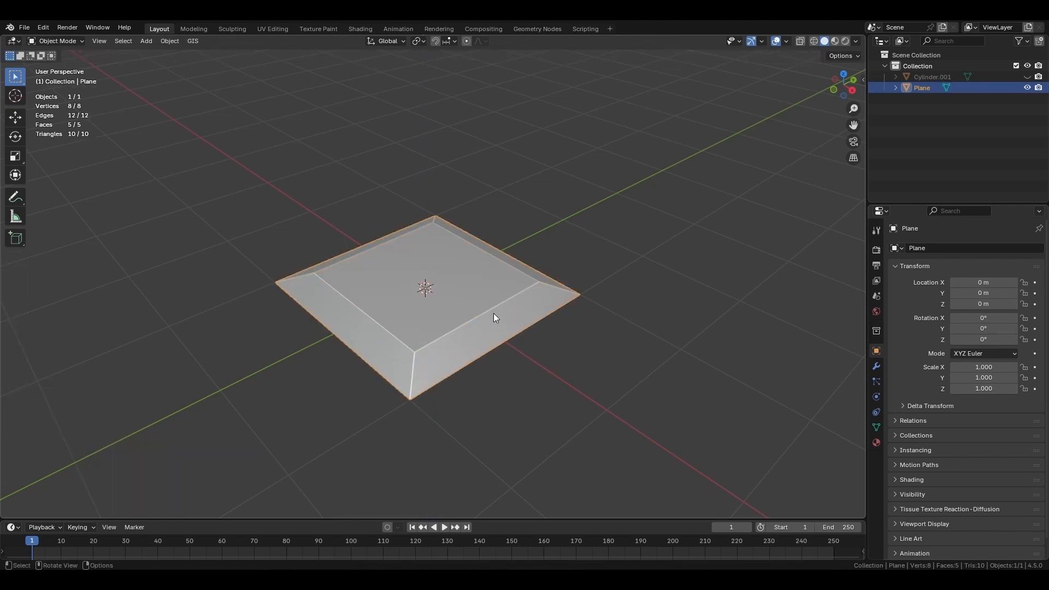
- Add an Array modifier to the plane and set its count to 30
{"action": "left_click", "coordinate": [875, 366]}
{"action": "left_click", "coordinate": [909, 247]}
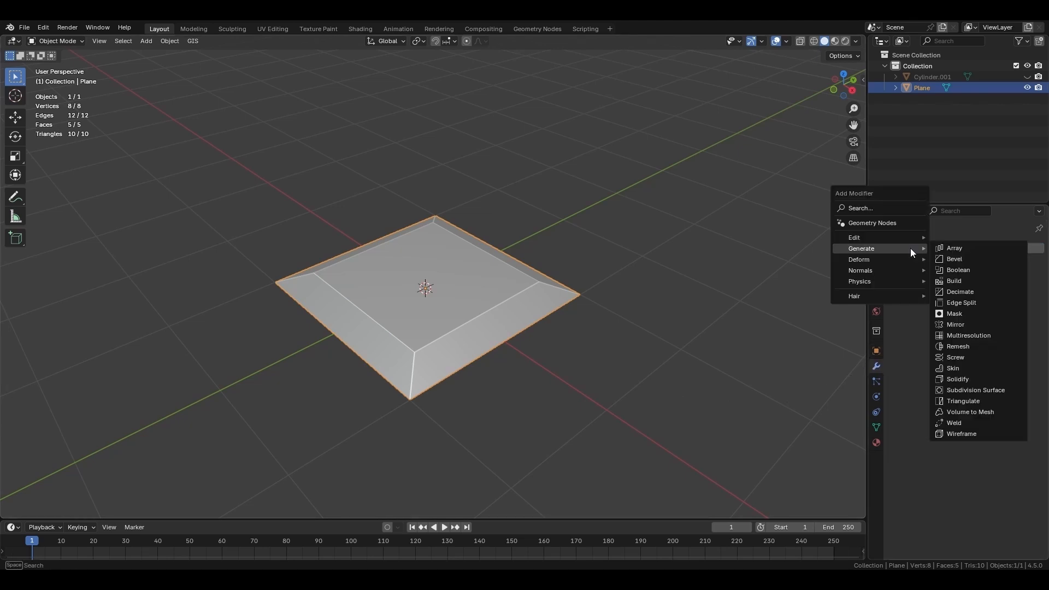
{"action": "left_click", "coordinate": [953, 248]}
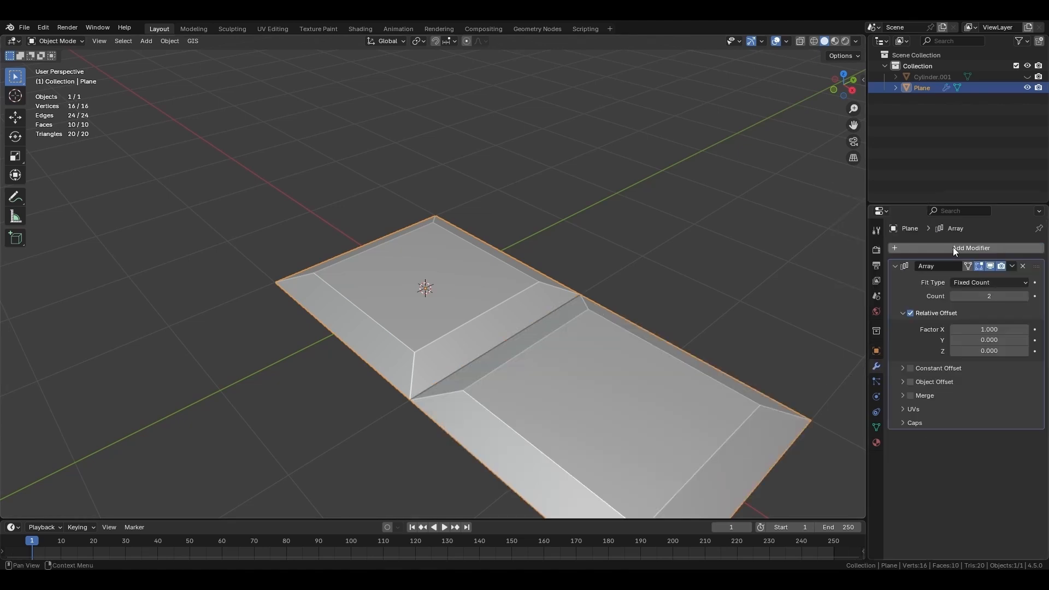
{"action": "middle_click_drag", "start_coordinate": [594, 337], "coordinate": [634, 322]}
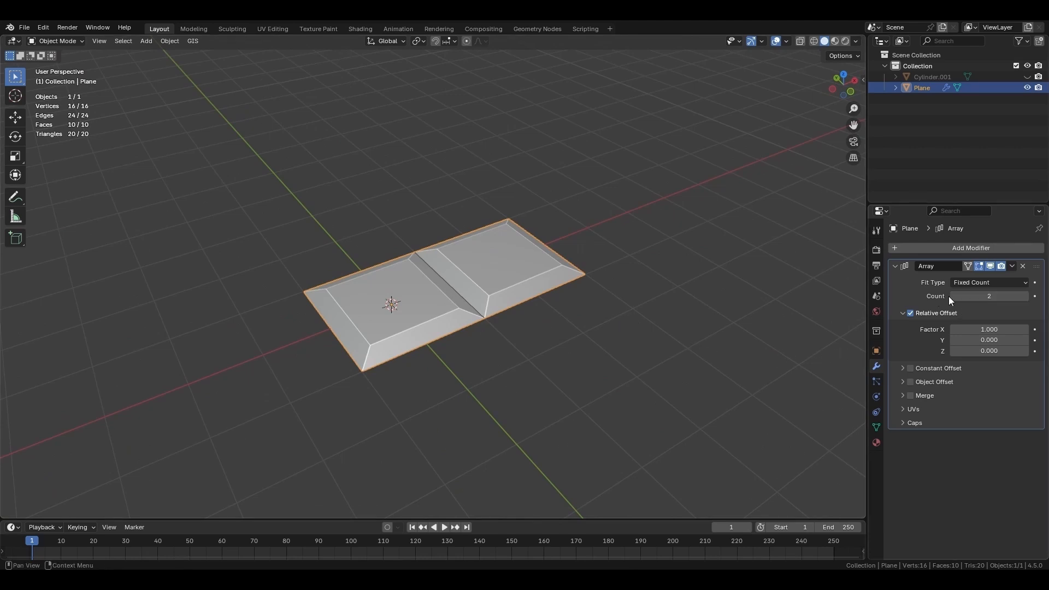
{"action": "left_click", "coordinate": [991, 299]}
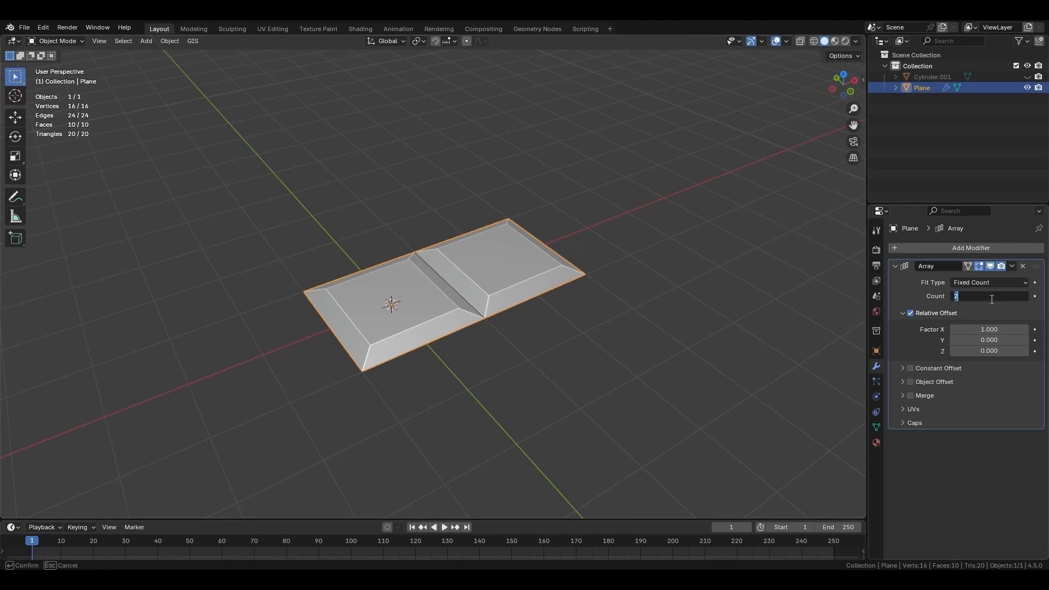
{"action": "type", "text": "30"}
{"action": "key", "text": "Return"}
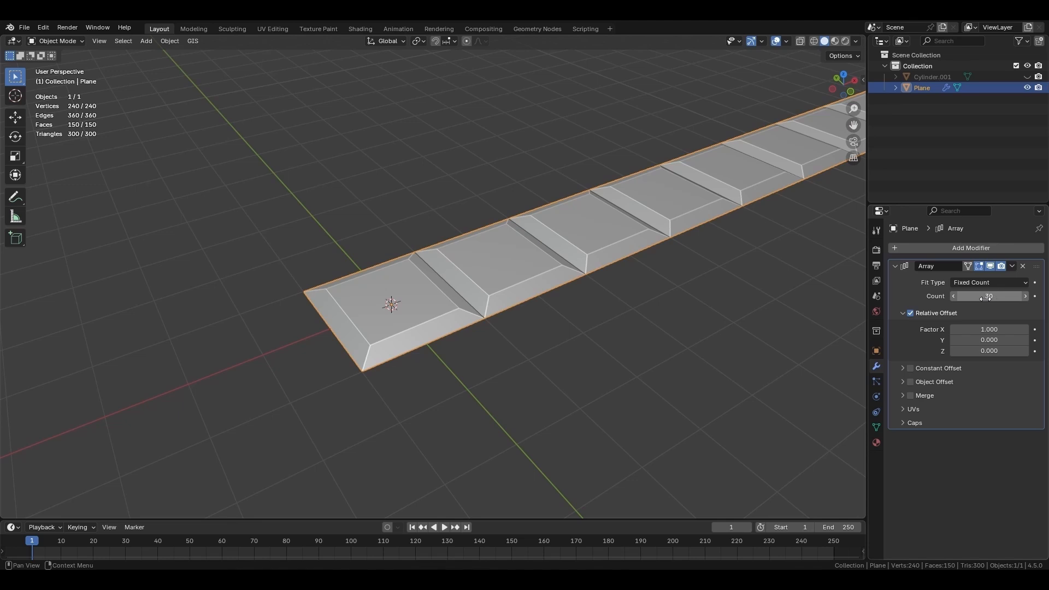
{"action": "scroll", "coordinate": [527, 290], "scroll_direction": "down", "scroll_amount": 2}
{"action": "middle_click_drag", "start_coordinate": [526, 286], "coordinate": [578, 320]}
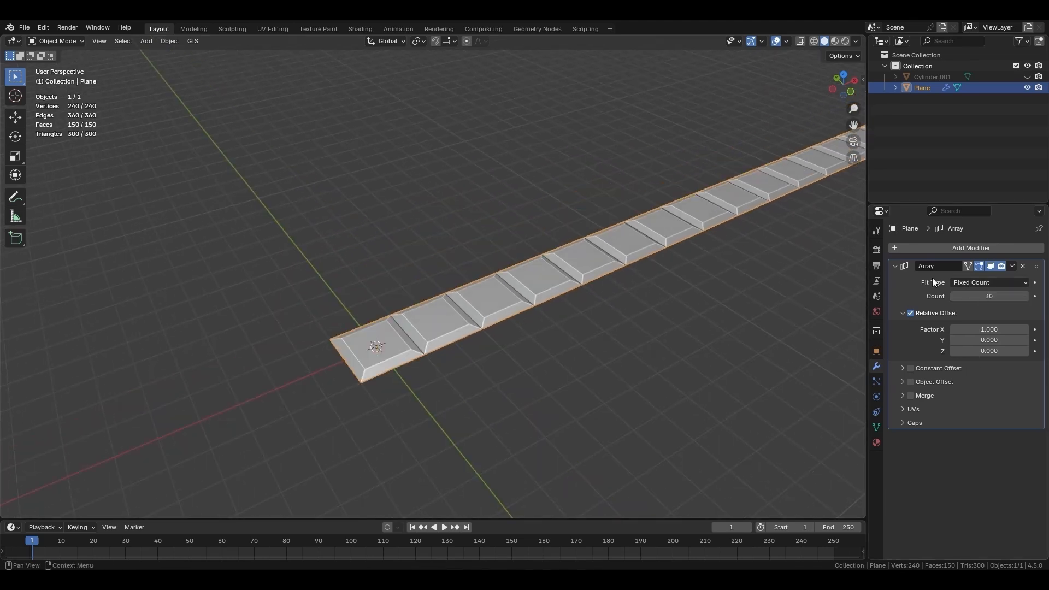
{"action": "left_click", "coordinate": [909, 247]}
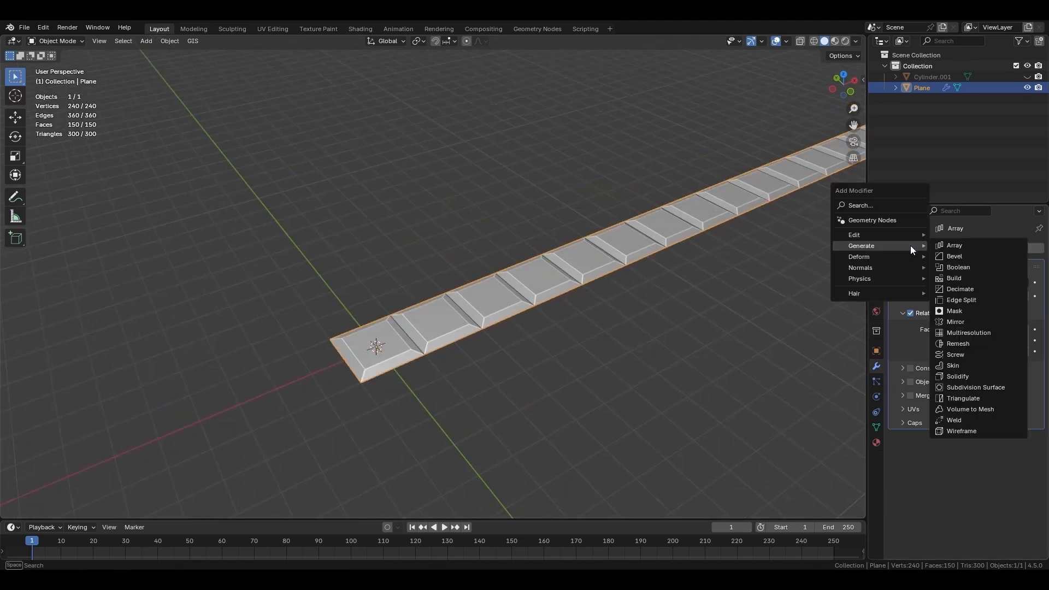
{"action": "left_click", "coordinate": [958, 247]}
{"action": "left_click", "coordinate": [1011, 267]}
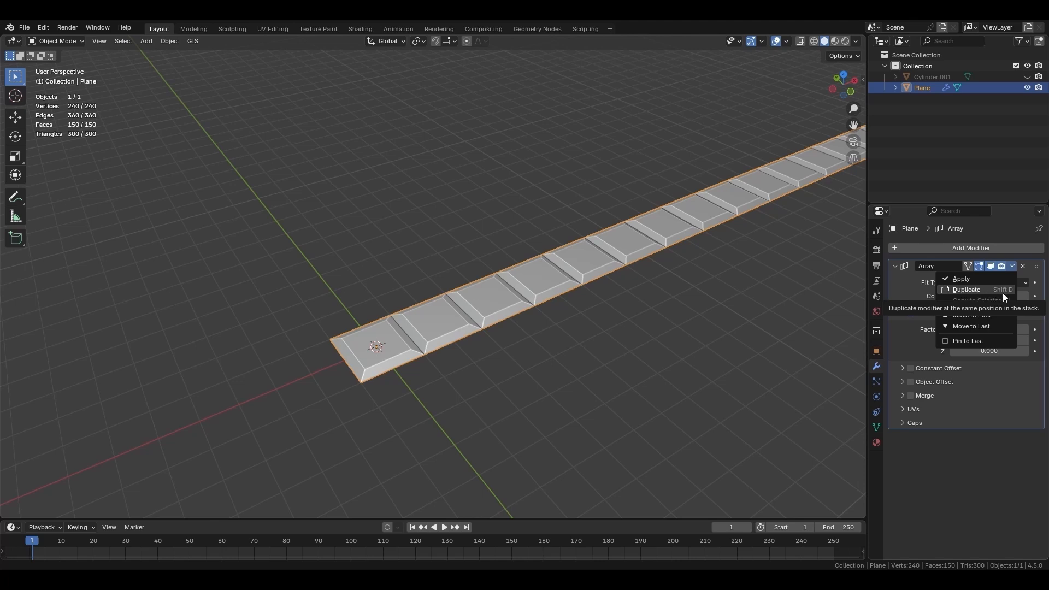
{"action": "left_click", "coordinate": [975, 290]}
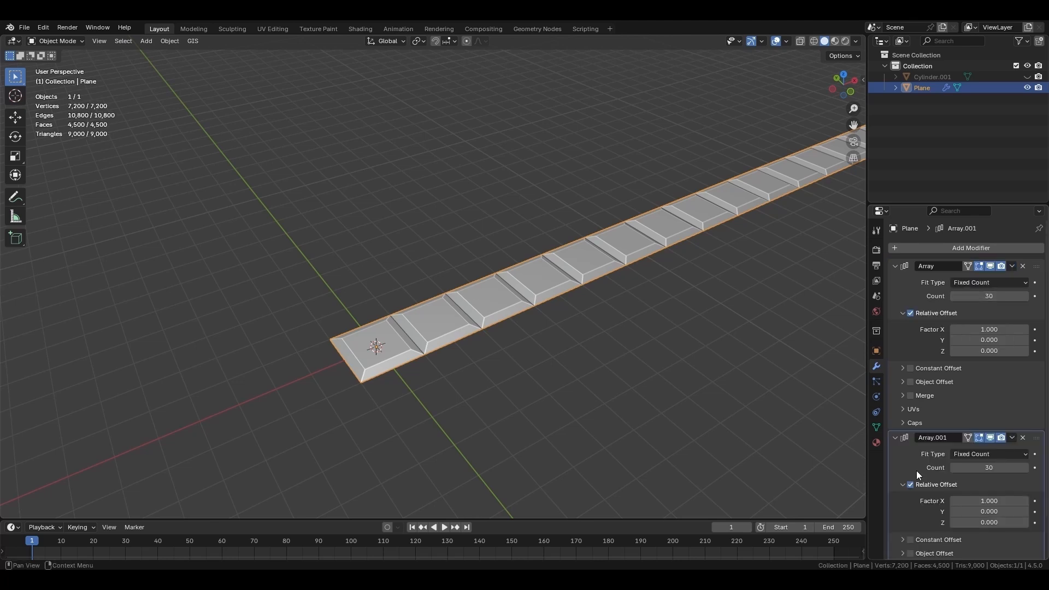
{"action": "left_click", "coordinate": [1022, 437]}
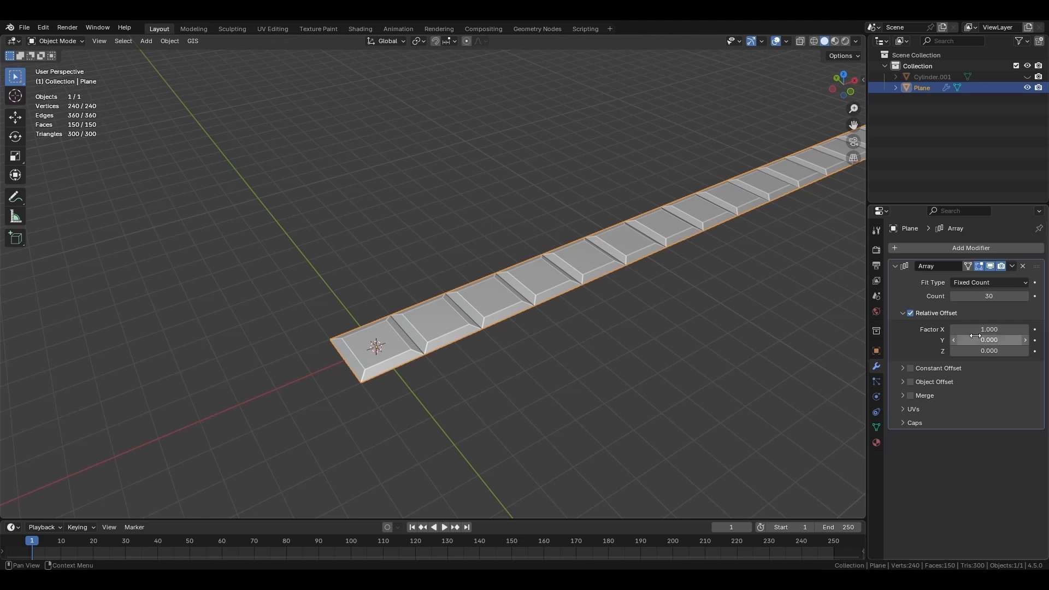
- Duplicate the Array modifier and set the copy's relative offset to 0 in X and 1 in Y
{"action": "left_click", "coordinate": [1010, 267]}
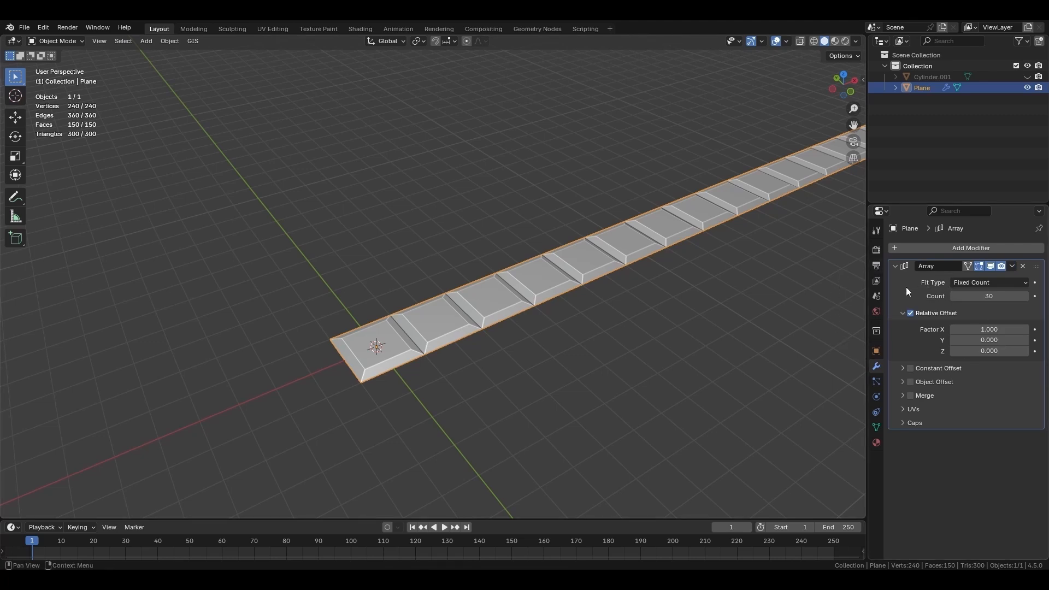
{"action": "key", "text": "shift+d"}
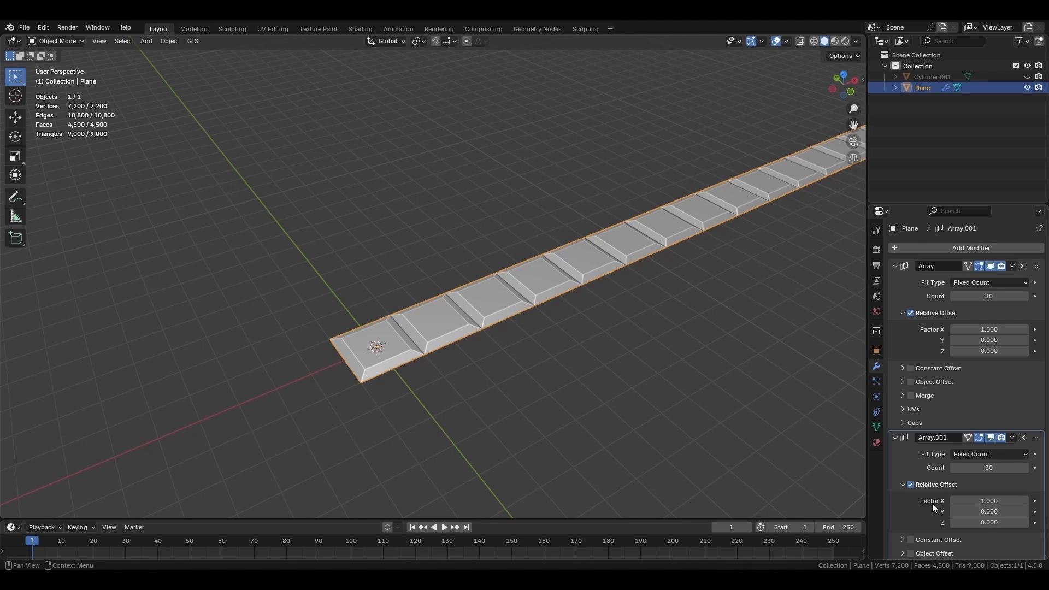
{"action": "left_click", "coordinate": [968, 500]}
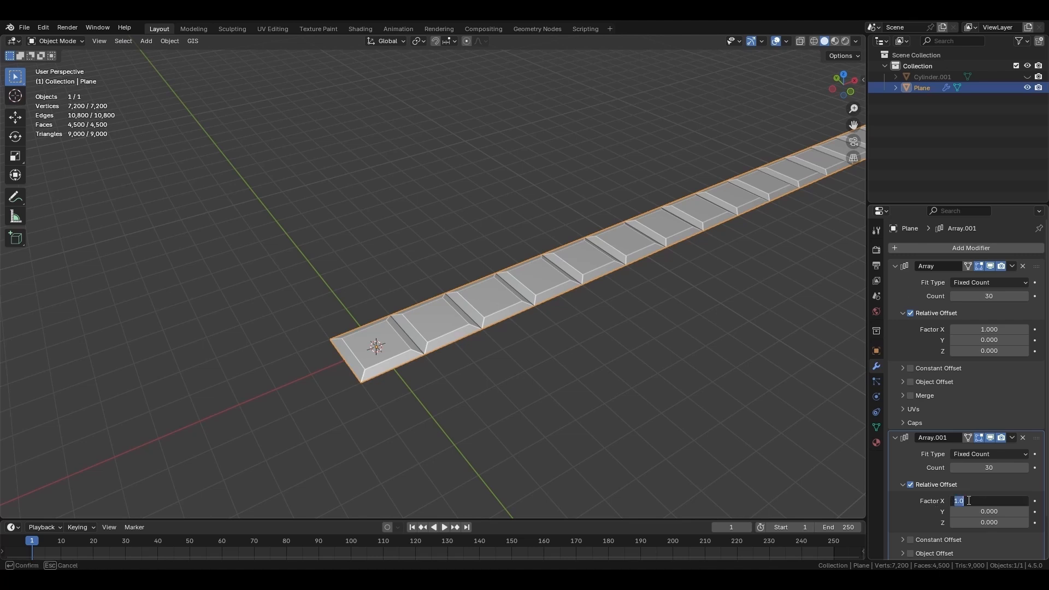
{"action": "type", "text": "0"}
{"action": "key", "text": "Return"}
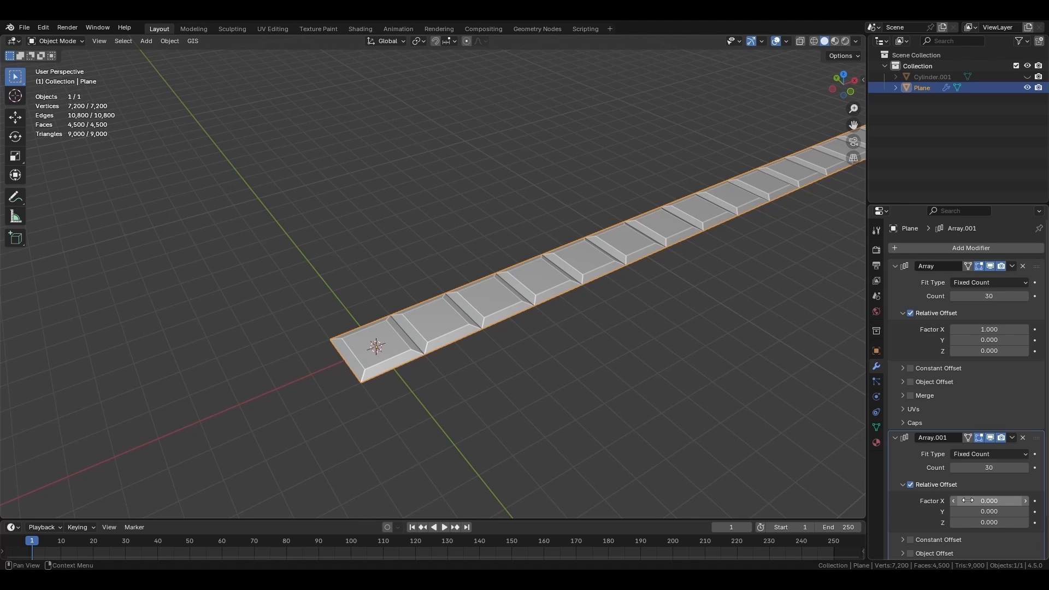
{"action": "left_click_drag", "start_coordinate": [967, 511], "coordinate": [967, 511]}
{"action": "type", "text": "1"}
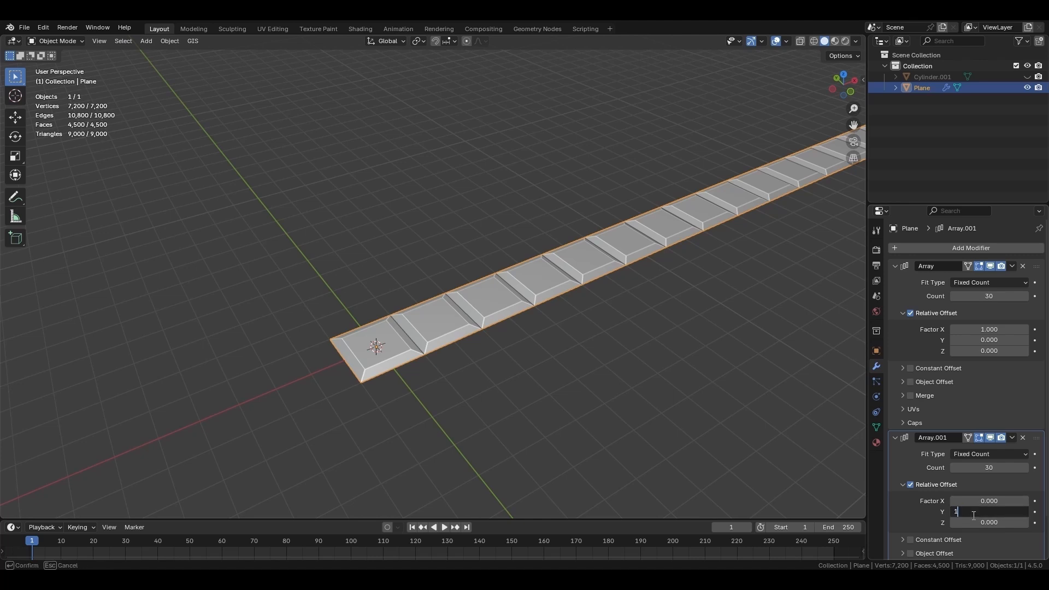
{"action": "key", "text": "Return"}
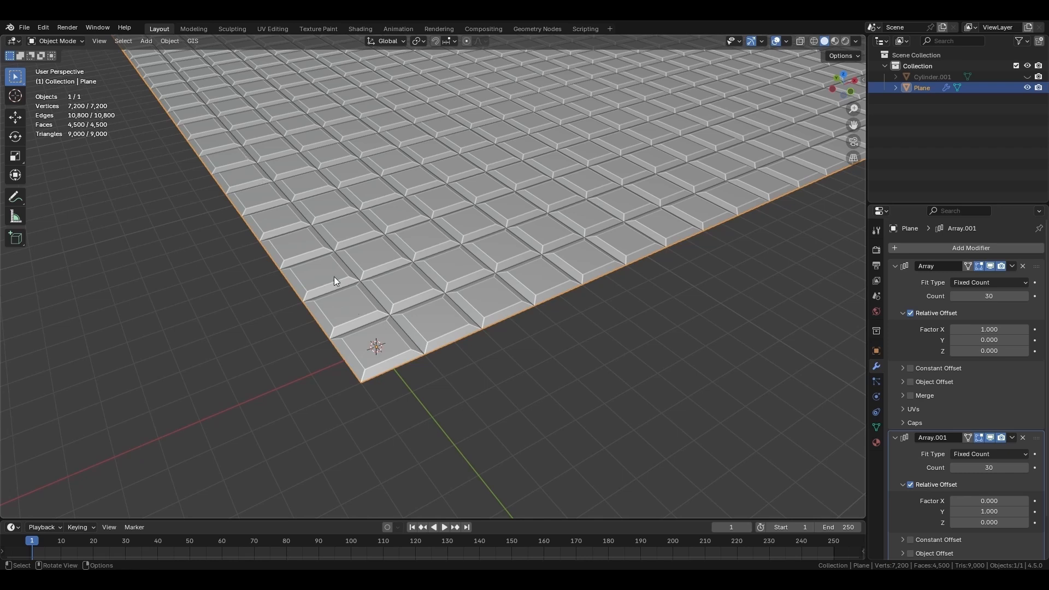
{"action": "scroll", "coordinate": [294, 171], "scroll_direction": "down", "scroll_amount": 6}
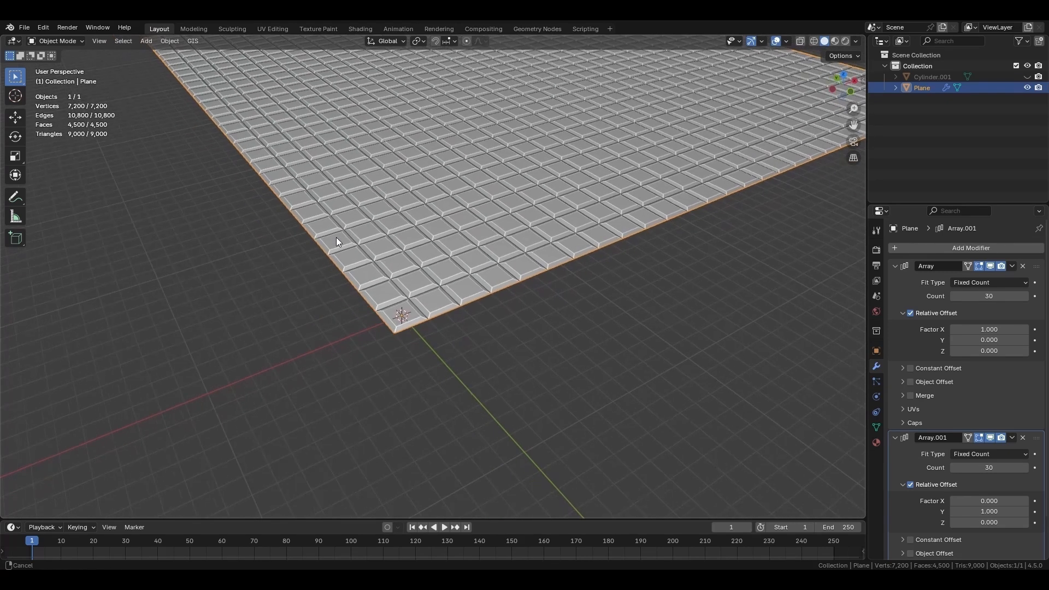
{"action": "middle_click_drag", "start_coordinate": [413, 353], "coordinate": [448, 341]}
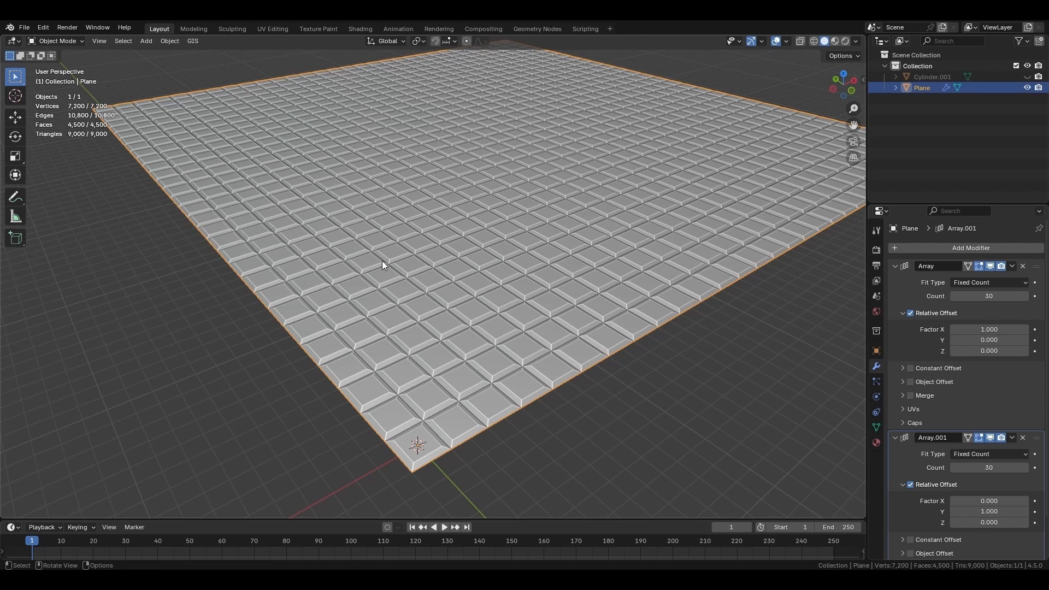
{"action": "scroll", "coordinate": [382, 265], "scroll_direction": "down", "scroll_amount": 2}
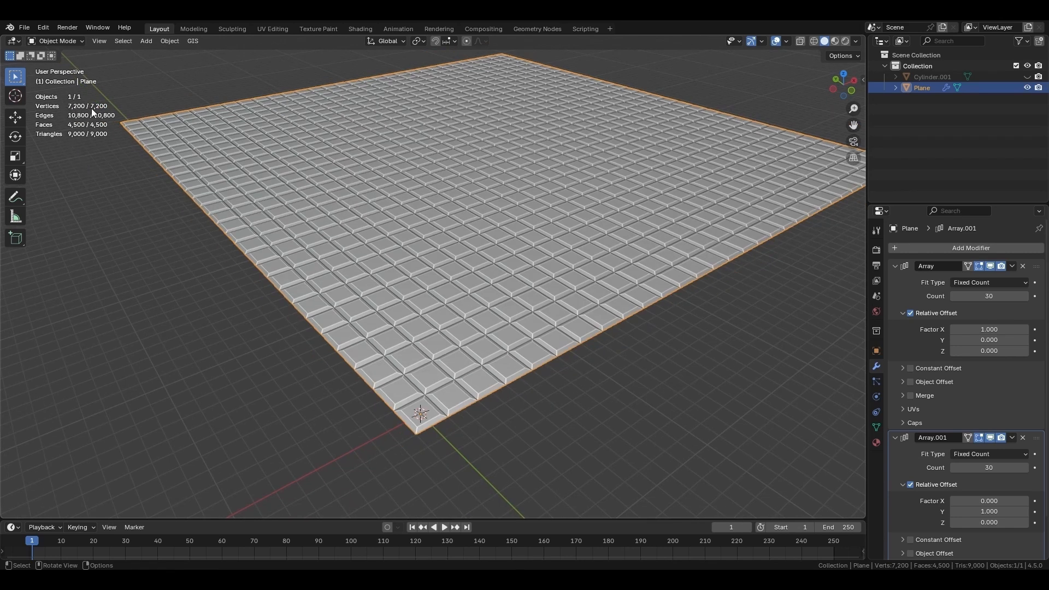
{"action": "middle_click_drag", "start_coordinate": [416, 241], "coordinate": [425, 266], "text": "shift"}
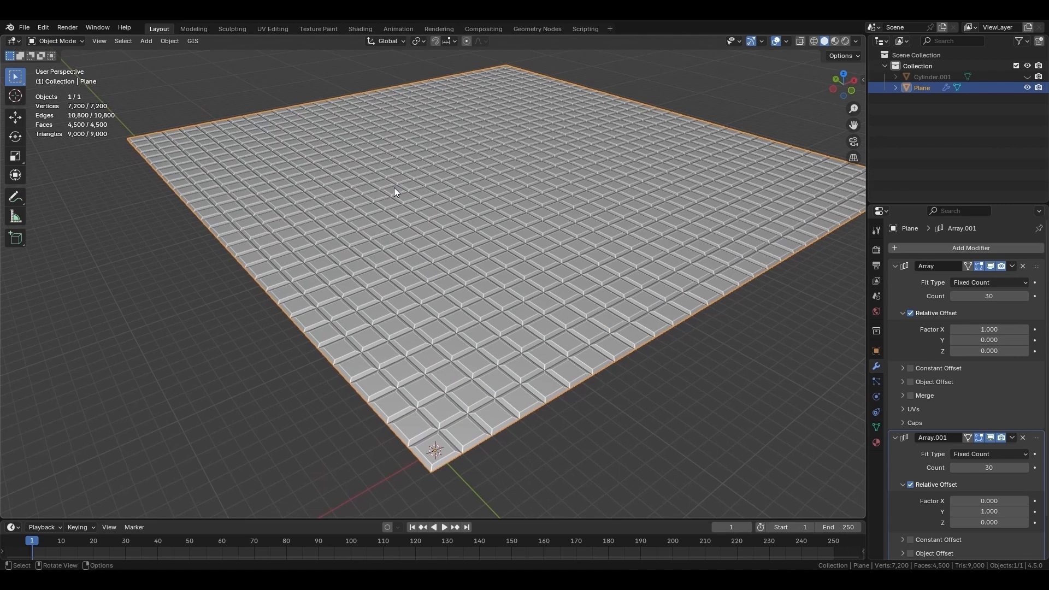
- Add a second plane mesh at the world origin
{"action": "key", "text": "shift+a"}
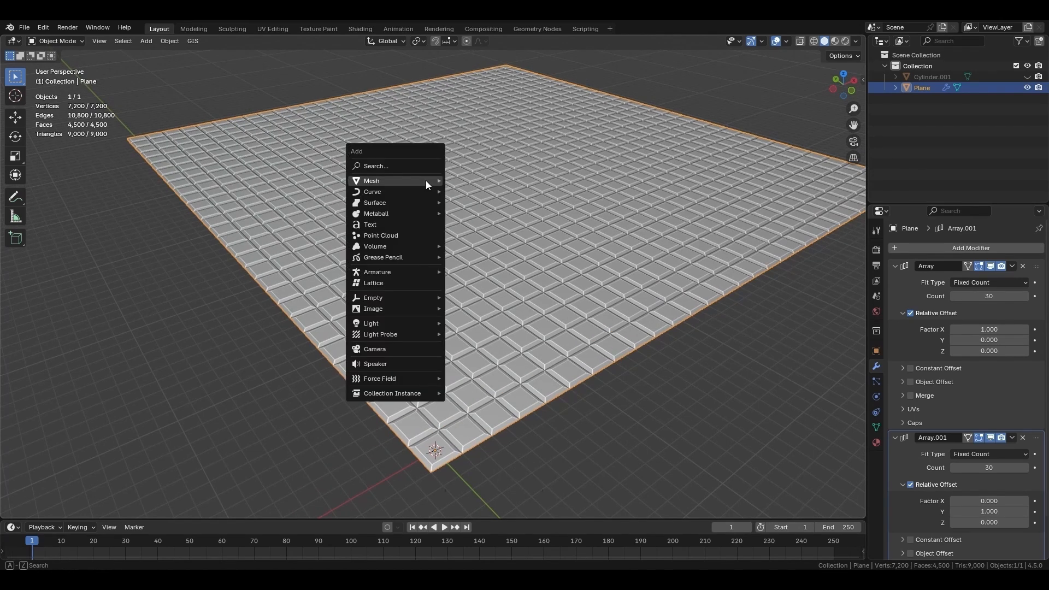
{"action": "mouse_move", "coordinate": [425, 180]}
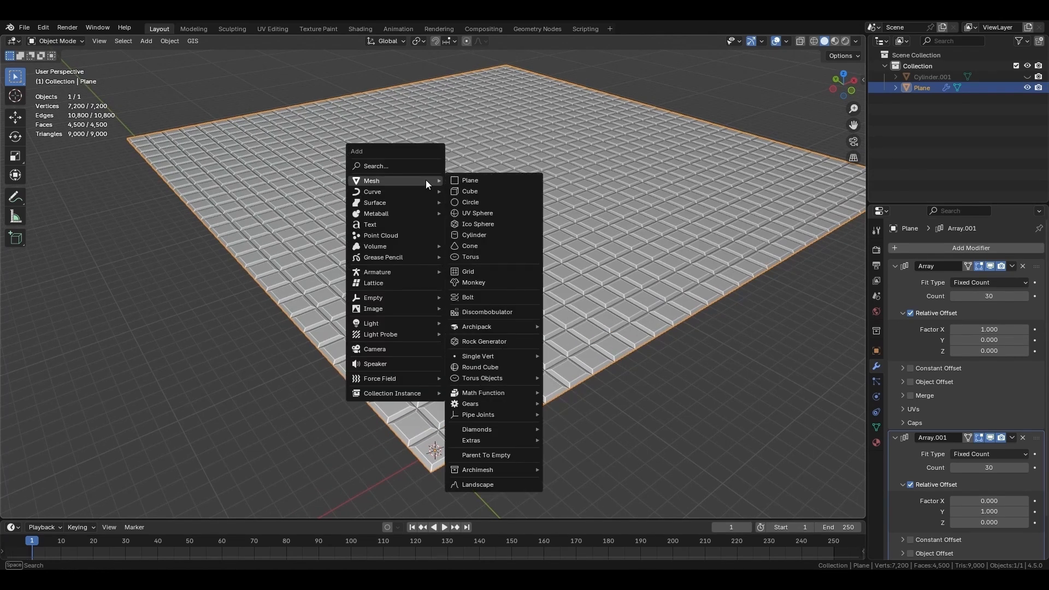
{"action": "left_click", "coordinate": [471, 182]}
{"action": "middle_click_drag", "start_coordinate": [517, 345], "coordinate": [533, 260]}
- In Edit Mode, snap the 3D cursor to the new plane's outer corner vertex and set the transform pivot point to 3D Cursor
{"action": "key", "text": "Tab"}
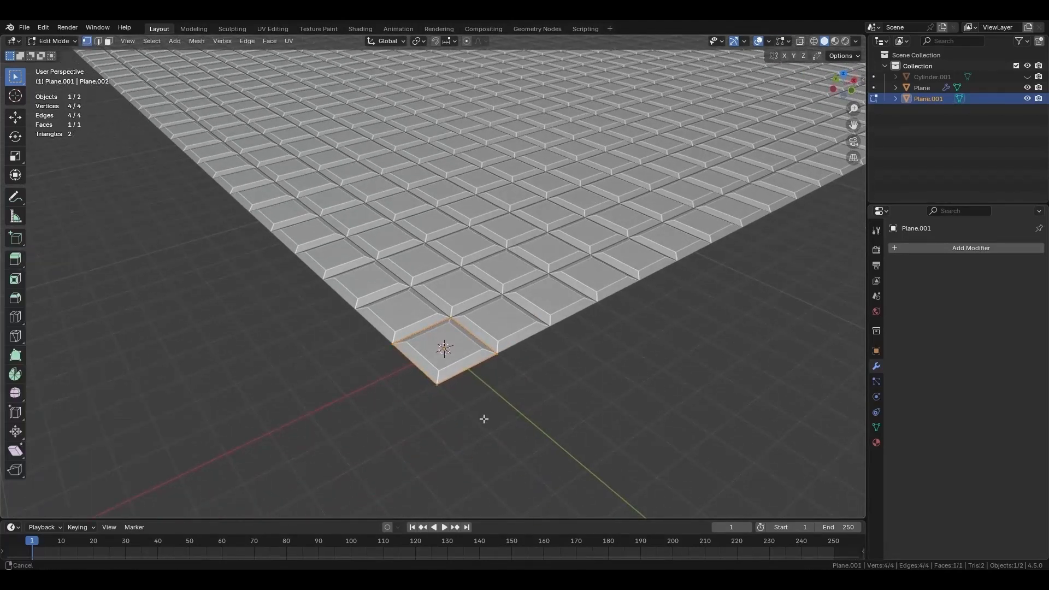
{"action": "middle_click_drag", "start_coordinate": [483, 418], "coordinate": [441, 404]}
{"action": "left_click", "coordinate": [440, 410]}
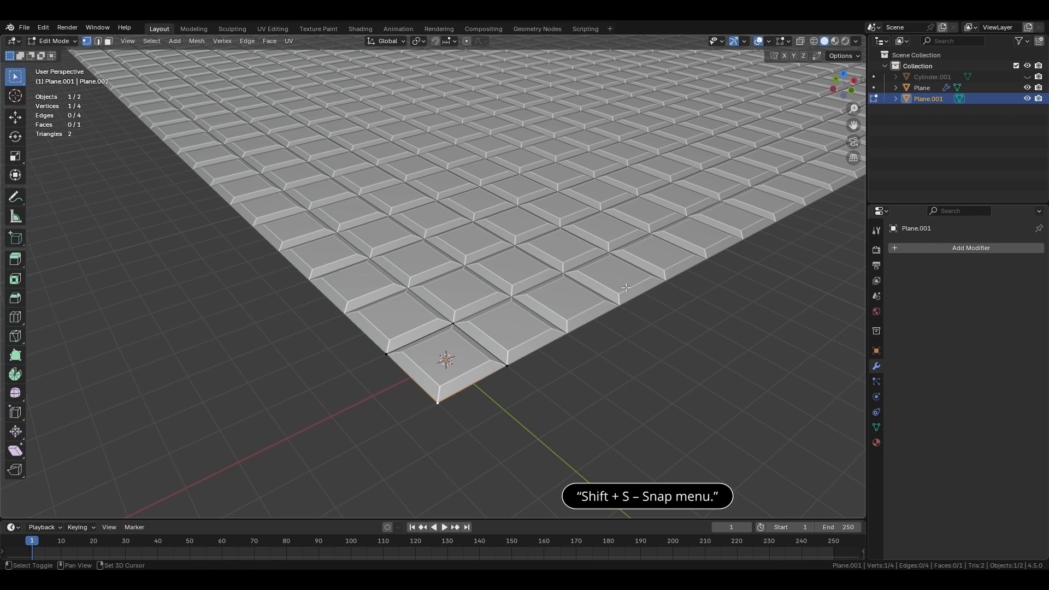
{"action": "key", "text": "shift+s"}
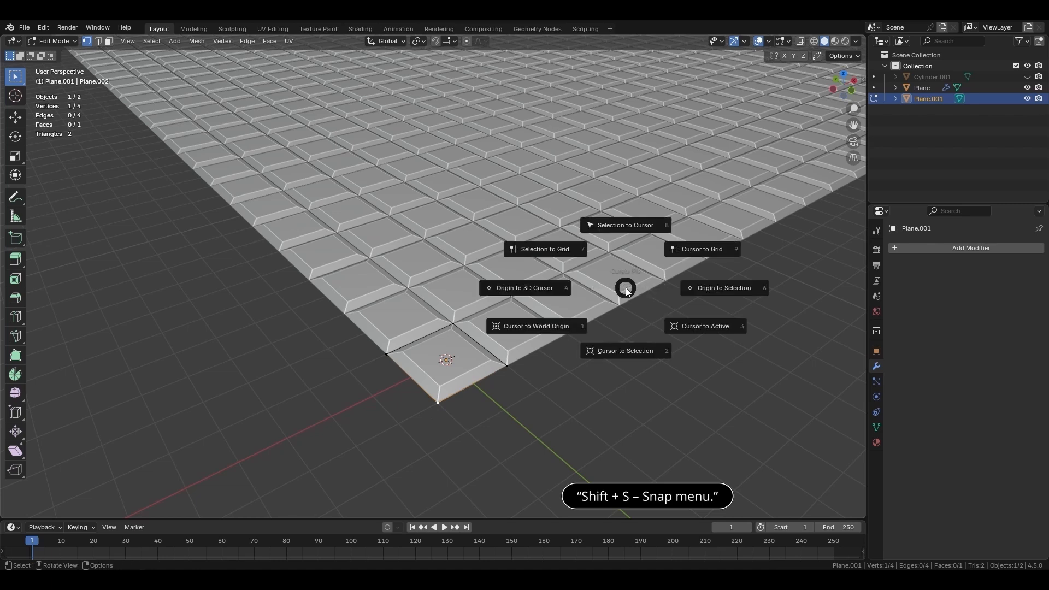
{"action": "left_click", "coordinate": [626, 352]}
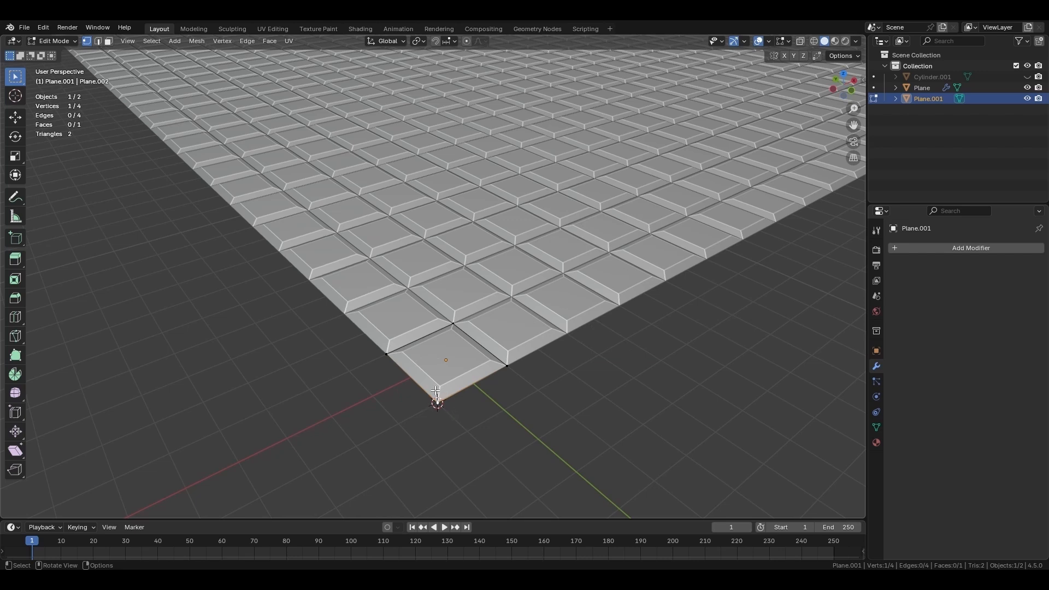
{"action": "left_click", "coordinate": [415, 41]}
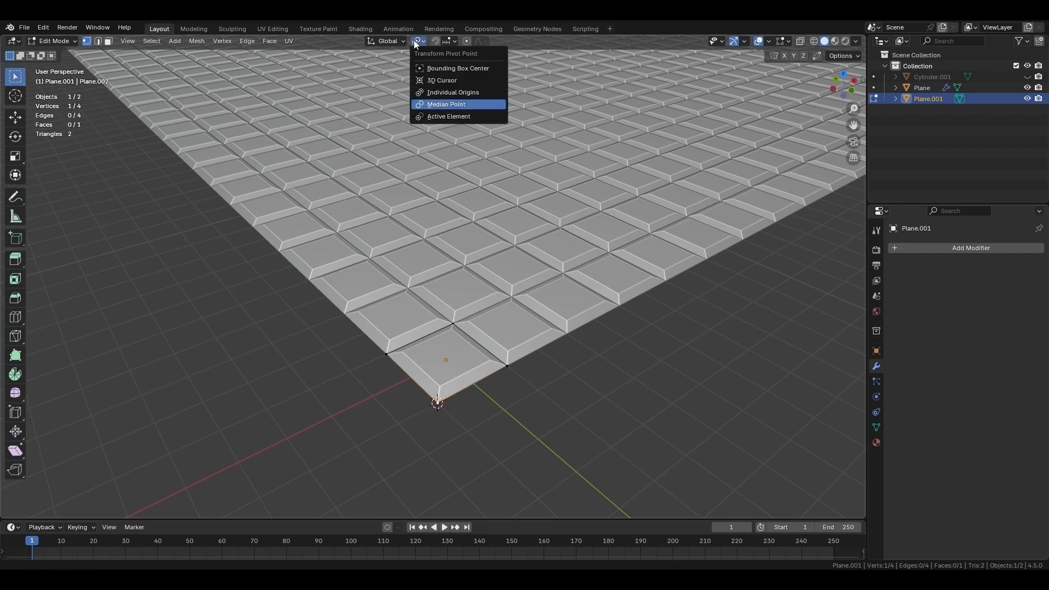
{"action": "left_click", "coordinate": [421, 80]}
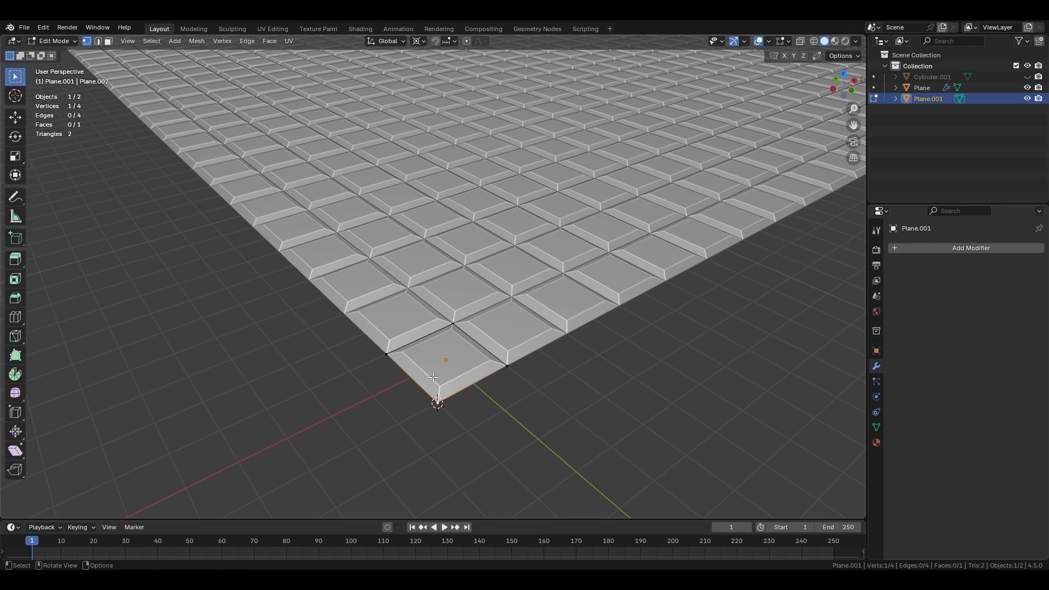
- Select all of the new plane's geometry
{"action": "key", "text": "a"}
{"action": "middle_click_drag", "start_coordinate": [562, 217], "coordinate": [647, 220], "text": "shift"}
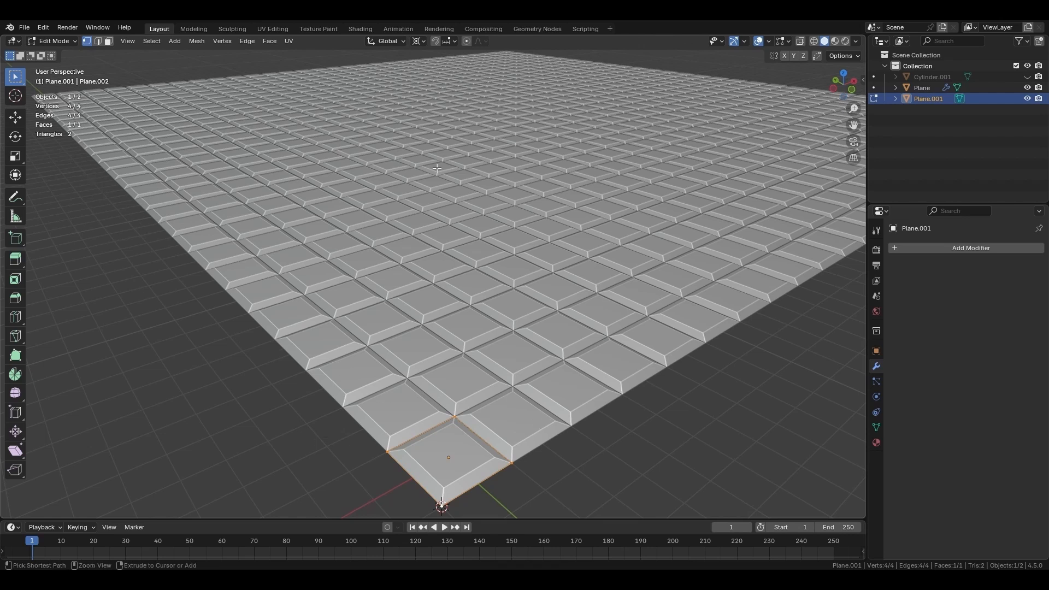
{"action": "middle_click_drag", "start_coordinate": [431, 180], "coordinate": [475, 301], "text": "ctrl"}
{"action": "middle_click_drag", "start_coordinate": [476, 300], "coordinate": [557, 437], "text": "ctrl"}
{"action": "middle_click_drag", "start_coordinate": [459, 218], "coordinate": [543, 393], "text": "shift"}
- Try to scale the plane freehand from its corner to cover the whole tile grid, and undo the scaling
{"action": "key", "text": "s"}
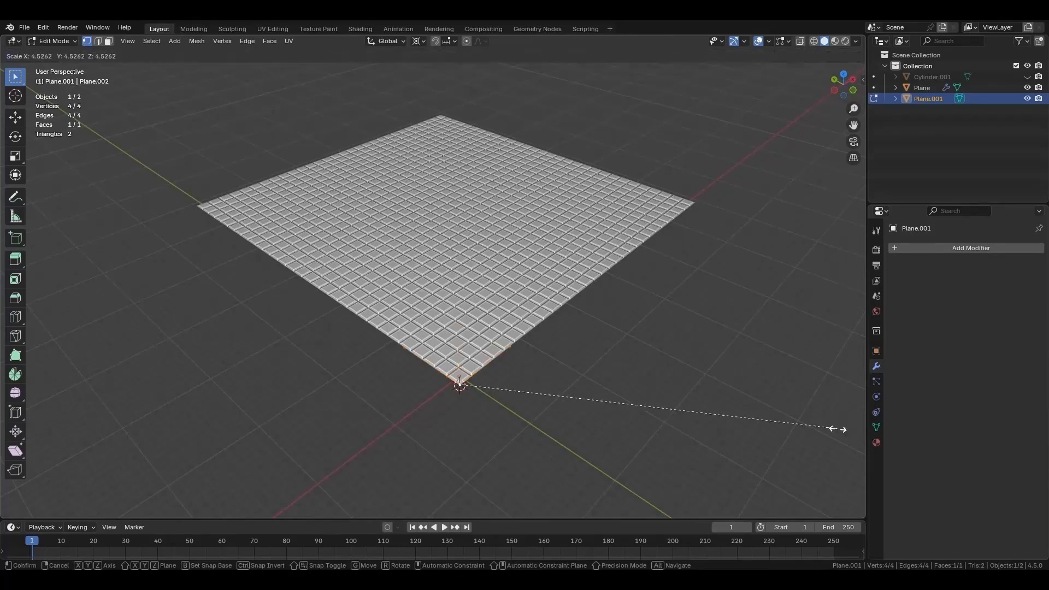
{"action": "left_click", "coordinate": [478, 432]}
{"action": "key", "text": "s"}
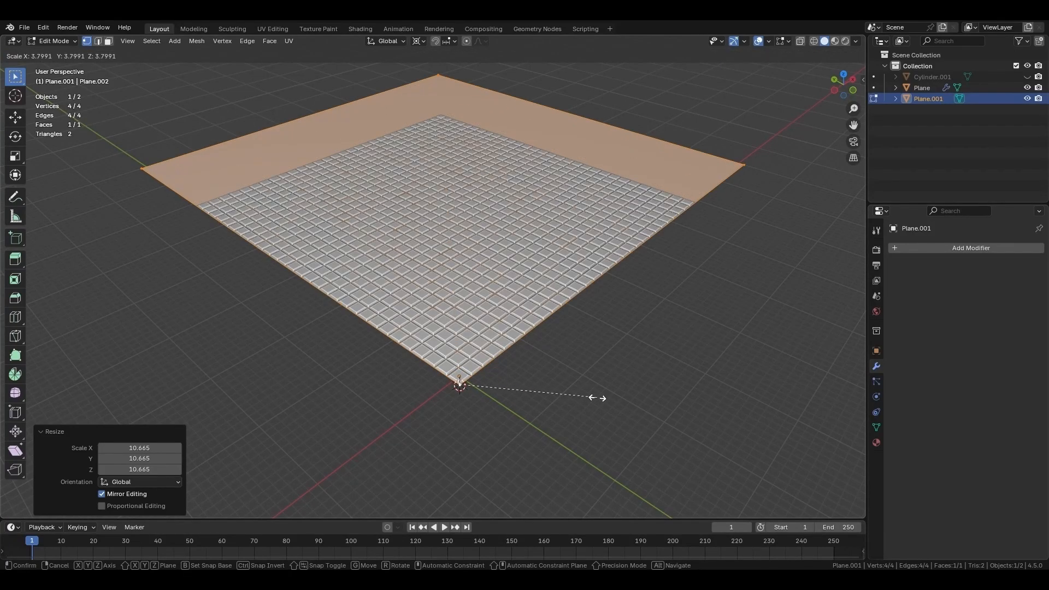
{"action": "left_click", "coordinate": [567, 392]}
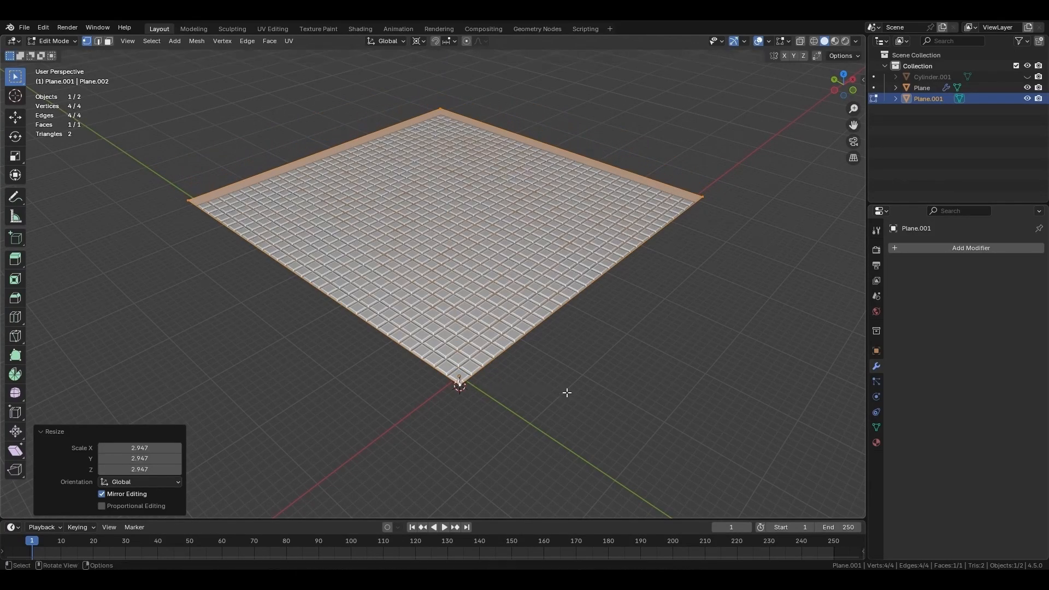
{"action": "middle_click_drag", "start_coordinate": [266, 243], "coordinate": [272, 391]}
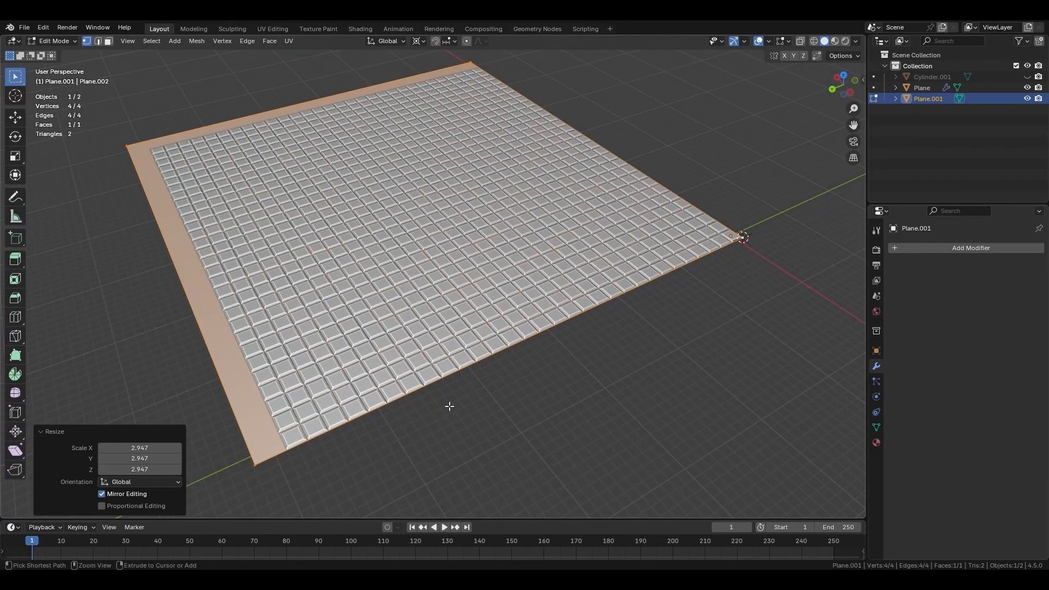
{"action": "key", "text": "ctrl+z"}
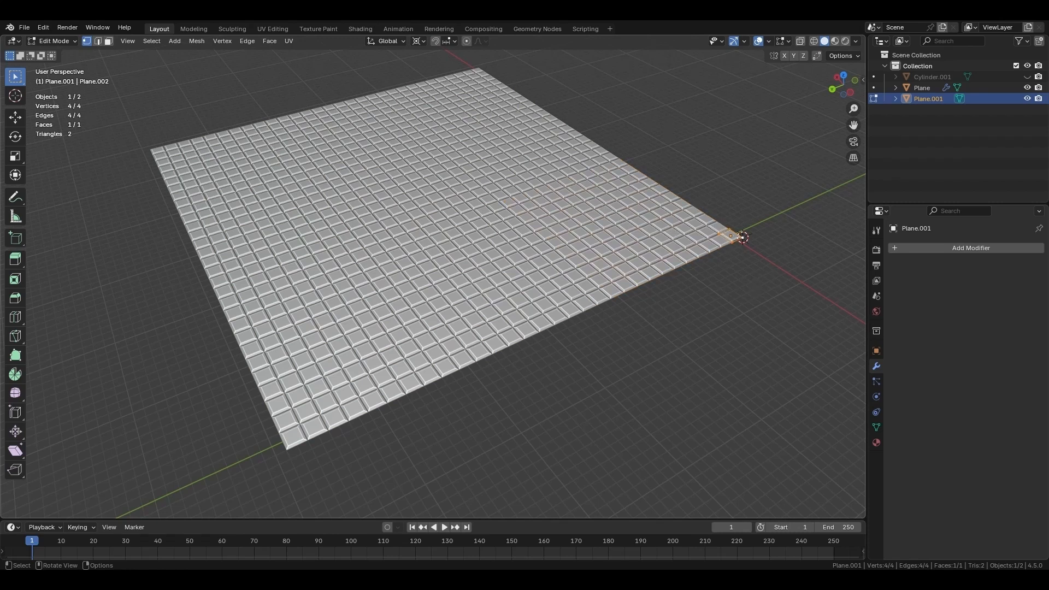
- Scale the plane's geometry by exactly 30 from the 3D cursor so it matches the tile grid
{"action": "key", "text": "s"}
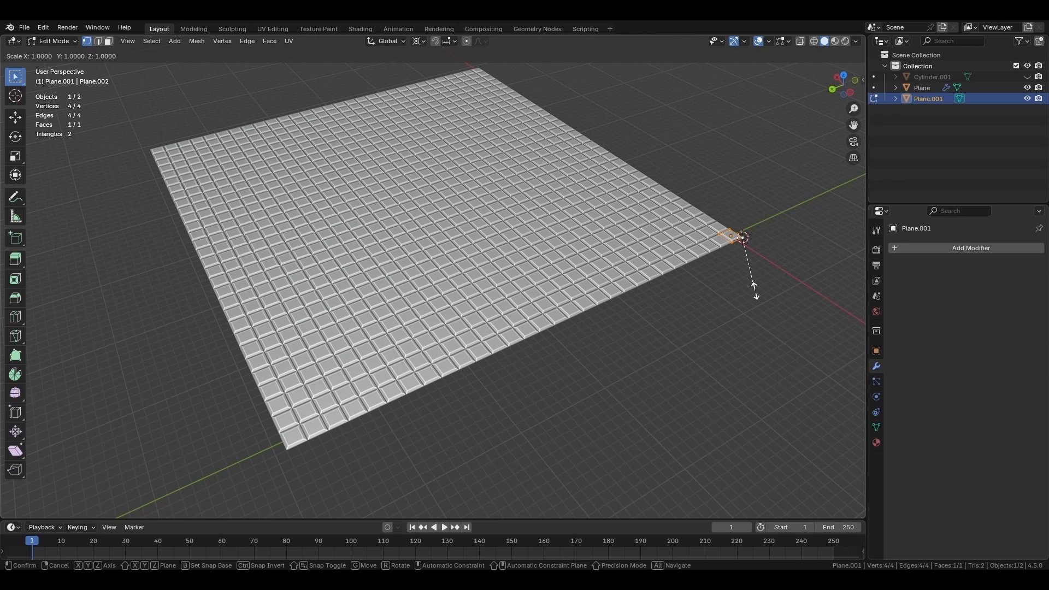
{"action": "type", "text": "30"}
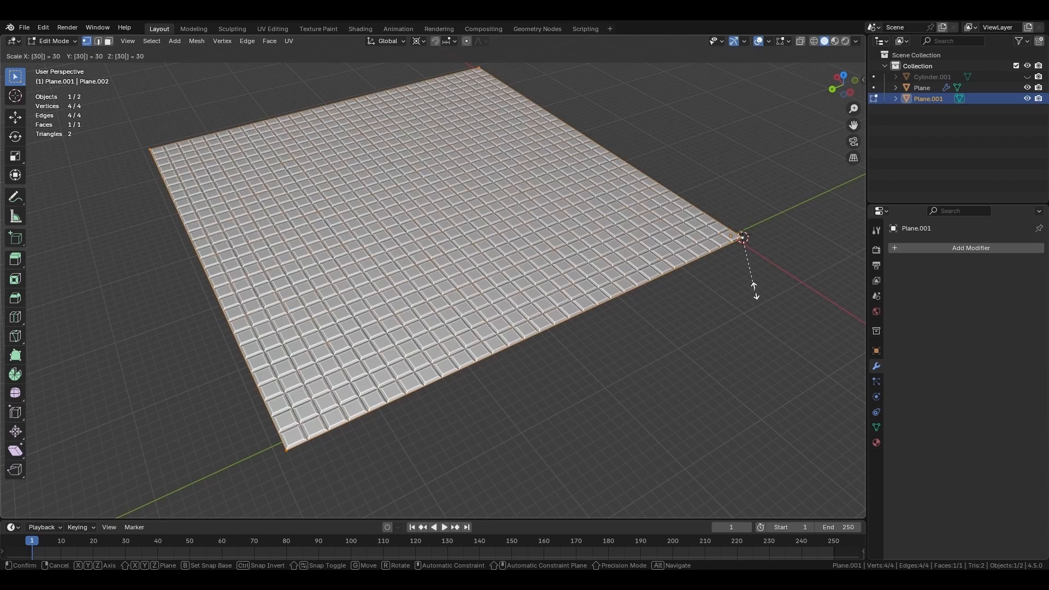
{"action": "key", "text": "Return"}
{"action": "middle_click_drag", "start_coordinate": [755, 291], "coordinate": [473, 361]}
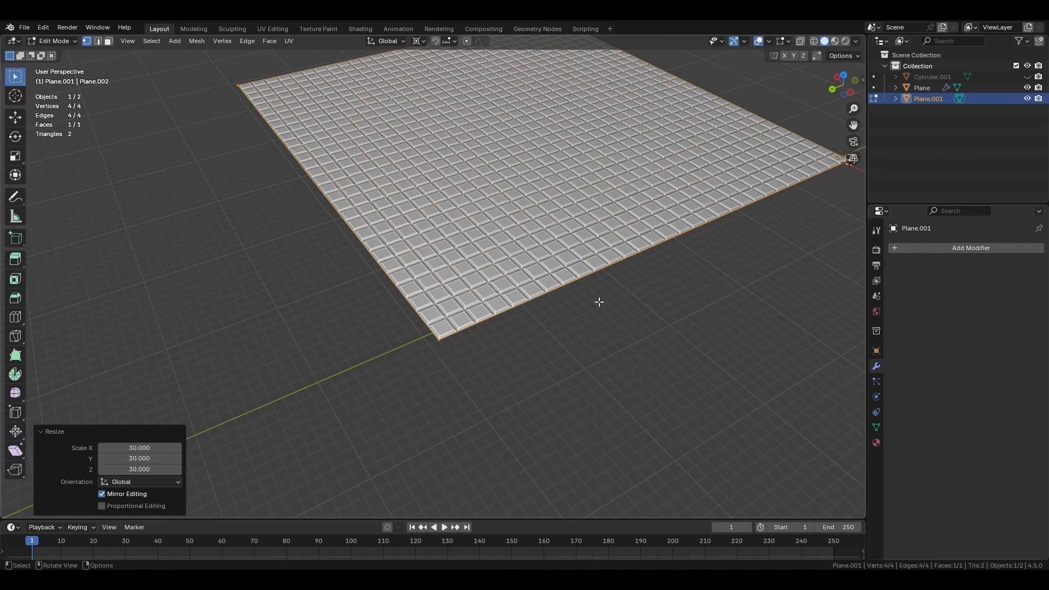
{"action": "middle_click_drag", "start_coordinate": [599, 302], "coordinate": [590, 345]}
{"action": "middle_click_drag", "start_coordinate": [470, 308], "coordinate": [340, 279]}
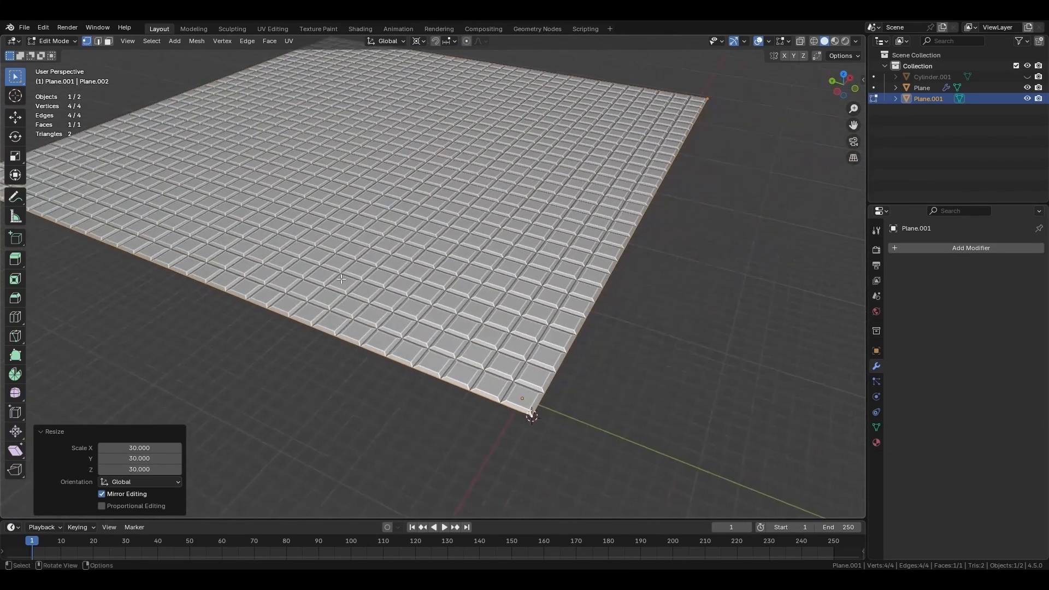
- Return to Object Mode and raise the large plane about 0.22 m along Z above the tiles
{"action": "key", "text": "Tab"}
{"action": "scroll", "coordinate": [417, 340], "scroll_direction": "down", "scroll_amount": 4}
{"action": "middle_click_drag", "start_coordinate": [417, 340], "coordinate": [457, 328]}
{"action": "key", "text": "g"}
{"action": "key", "text": "z"}
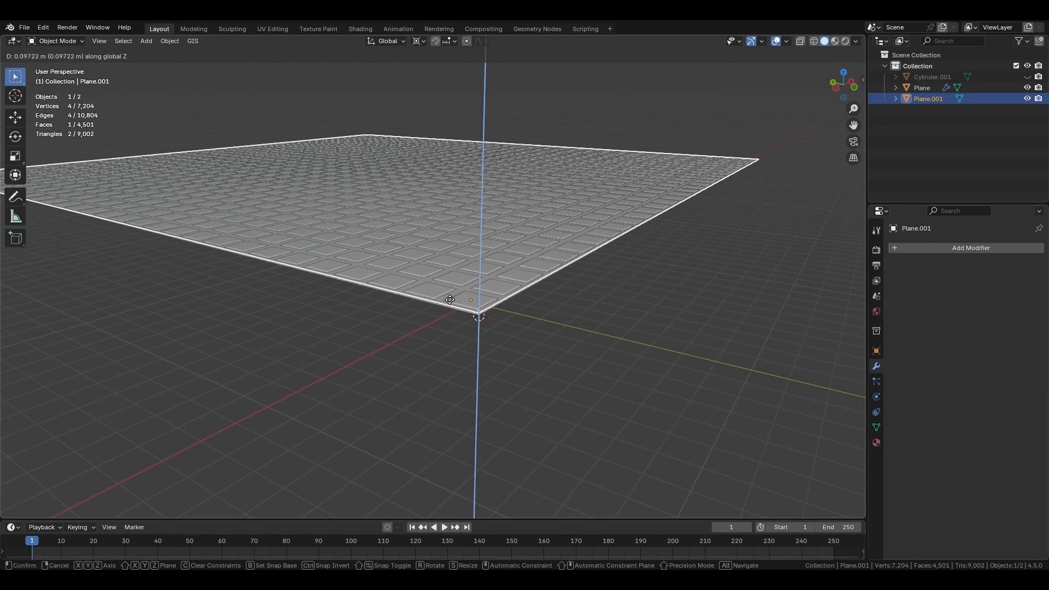
{"action": "left_click", "coordinate": [444, 269]}
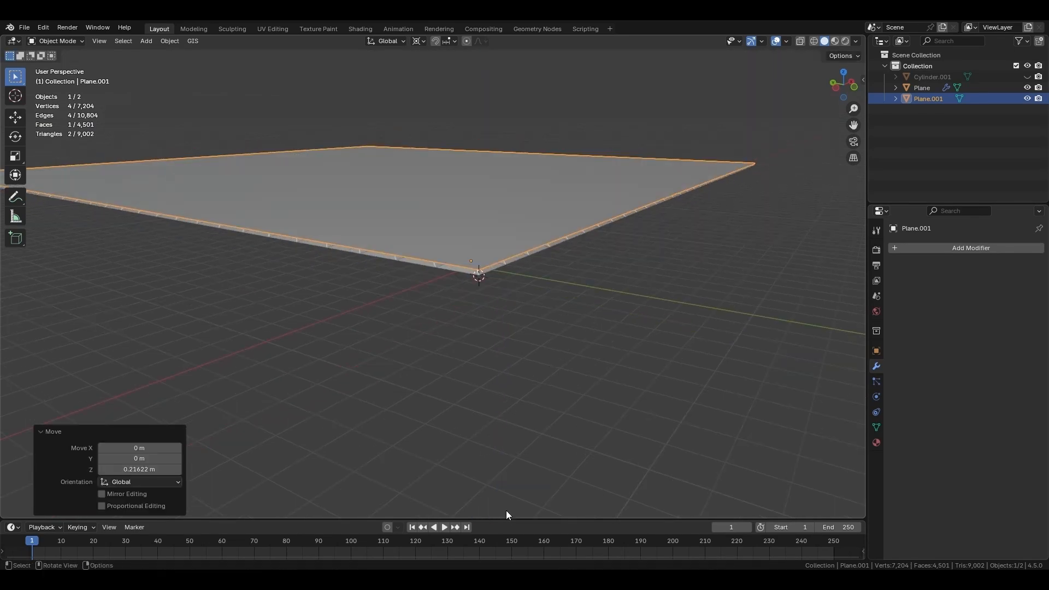
- Enlarge the timeline area and turn it into a Shader Editor
{"action": "left_click_drag", "start_coordinate": [510, 519], "coordinate": [306, 309]}
{"action": "left_click", "coordinate": [15, 317]}
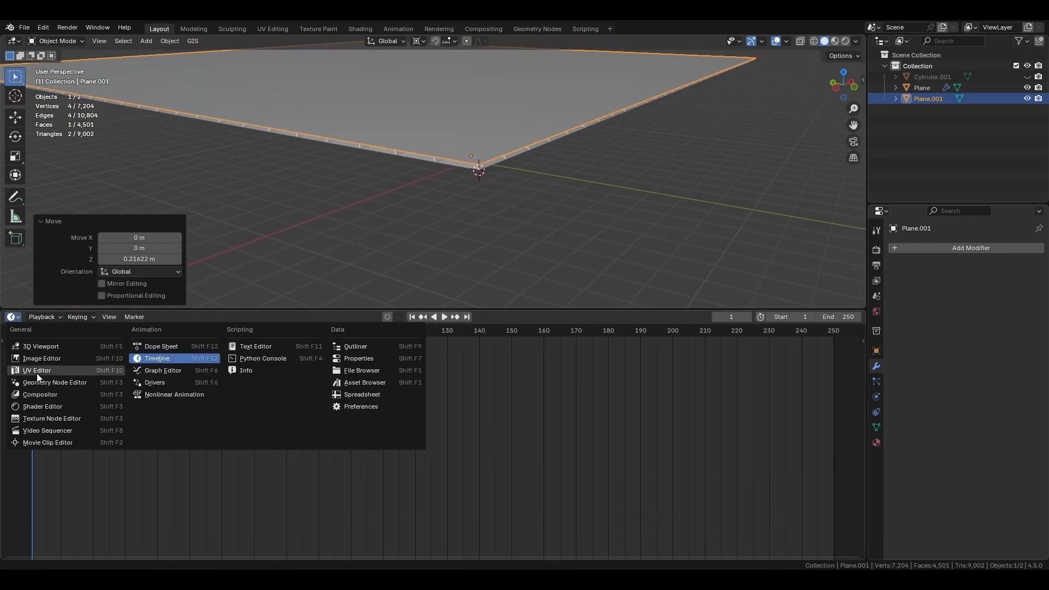
{"action": "left_click", "coordinate": [48, 405]}
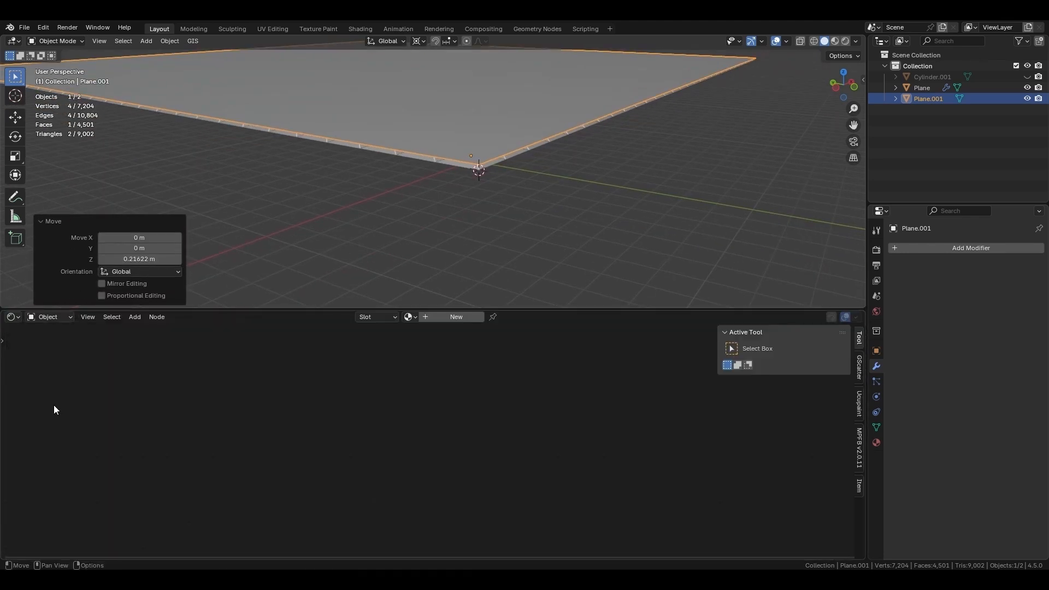
- Create a new material for the large flat plane
{"action": "left_click", "coordinate": [463, 100]}
{"action": "left_click", "coordinate": [476, 318]}
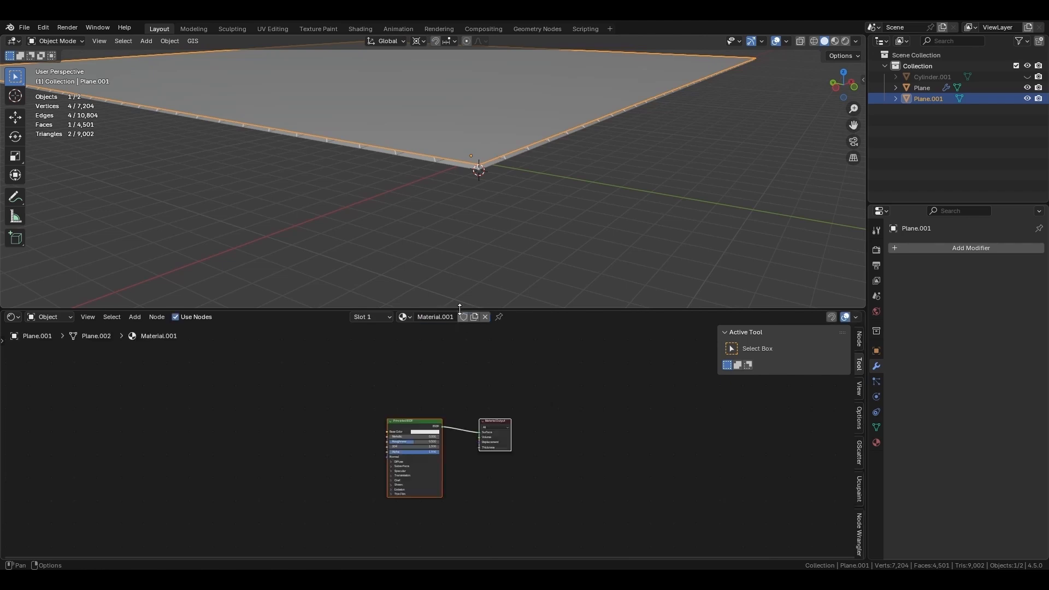
{"action": "scroll", "coordinate": [382, 442], "scroll_direction": "up", "scroll_amount": 1}
{"action": "scroll", "coordinate": [416, 441], "scroll_direction": "up", "scroll_amount": 3}
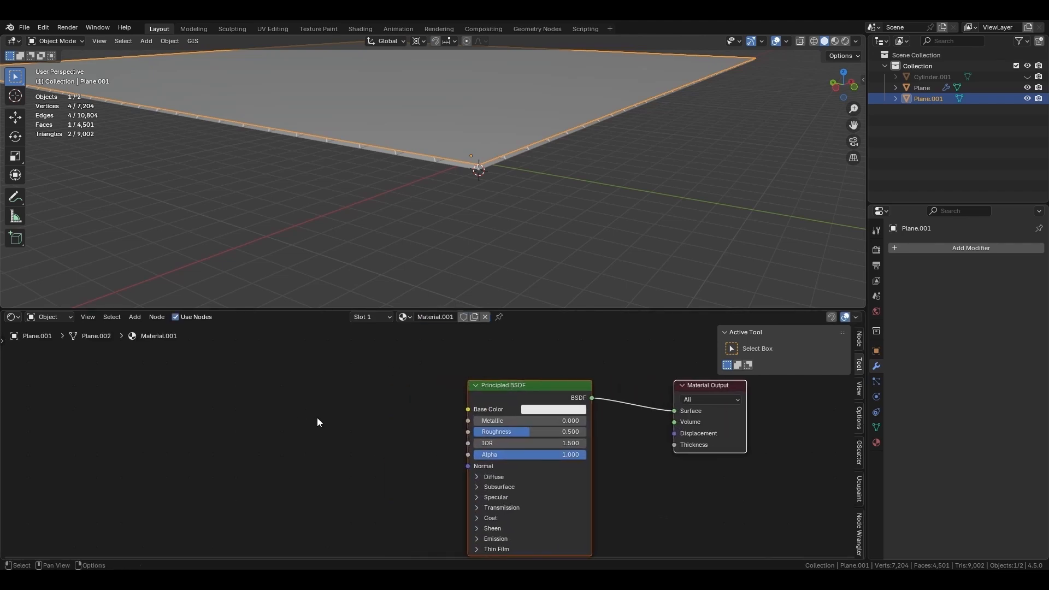
- Add an Image Texture node beside the Principled BSDF without connecting it
{"action": "key", "text": "shift+a"}
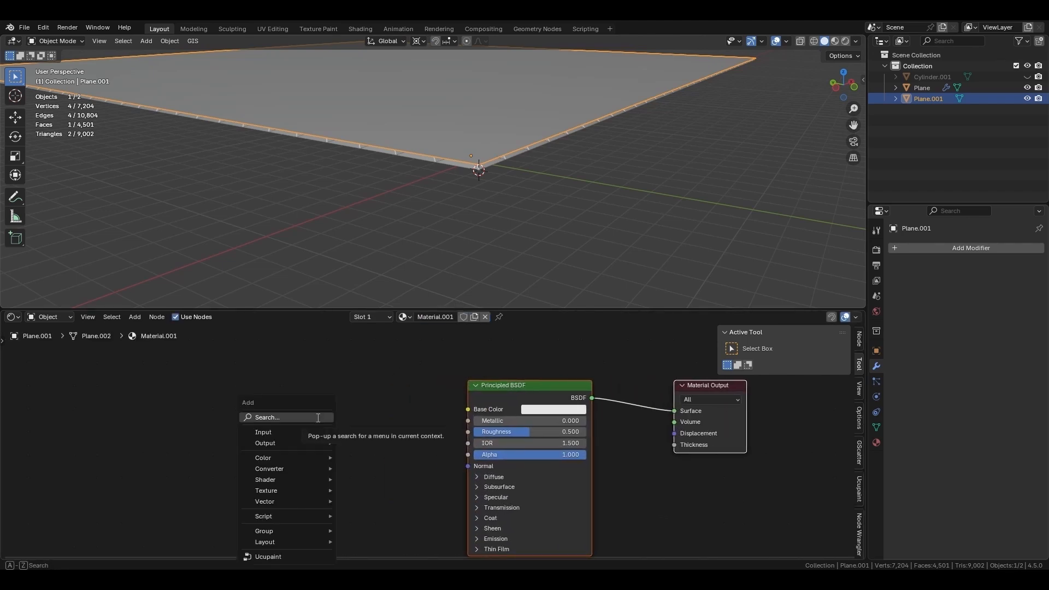
{"action": "type", "text": "image"}
{"action": "key", "text": "Return"}
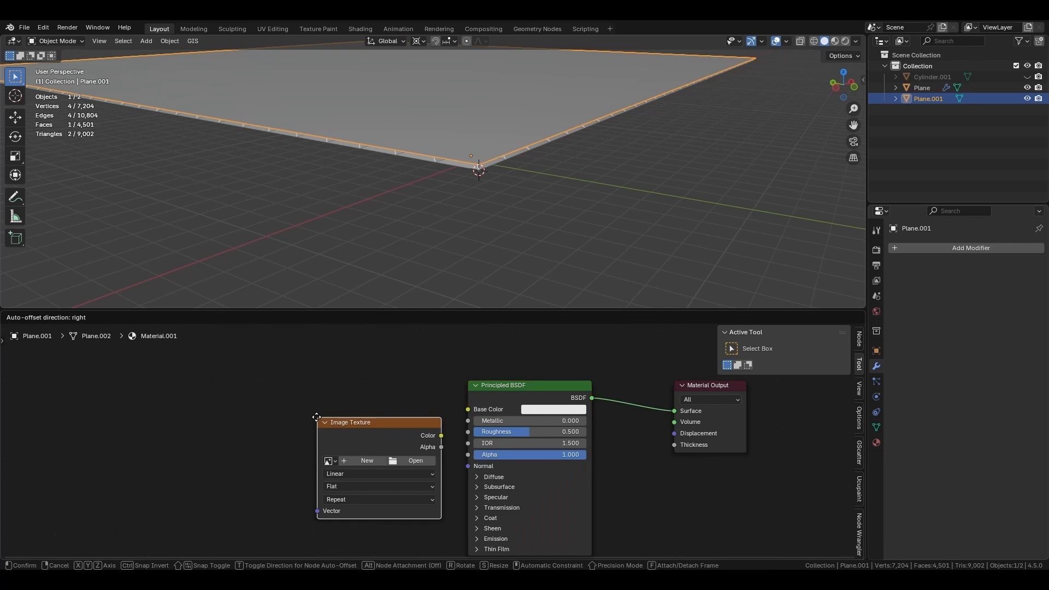
{"action": "left_click", "coordinate": [449, 484]}
- Create a new 4096 × 4096 px image named "Normal map" with 32-bit Float in the Image Texture node
{"action": "scroll", "coordinate": [445, 368], "scroll_direction": "up", "scroll_amount": 4}
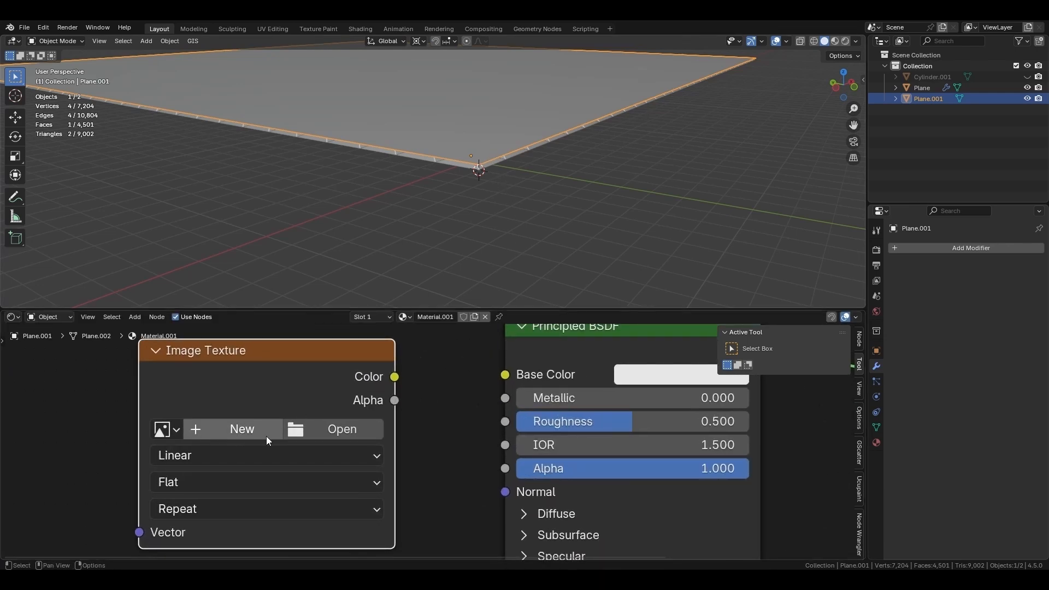
{"action": "scroll", "coordinate": [273, 413], "scroll_direction": "down", "scroll_amount": 2}
{"action": "middle_click_drag", "start_coordinate": [260, 410], "coordinate": [304, 415]}
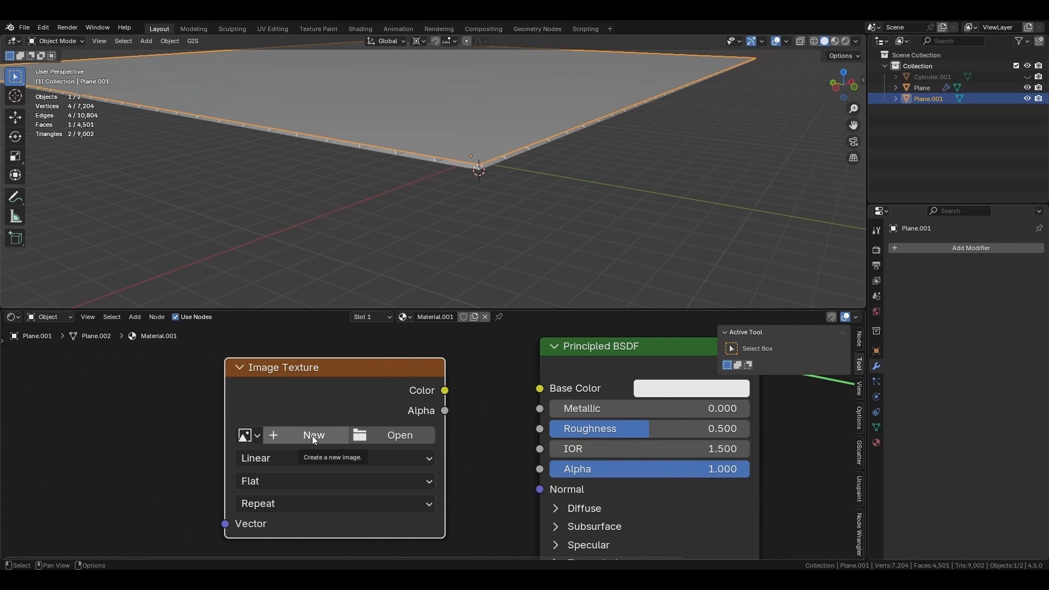
{"action": "left_click", "coordinate": [313, 434]}
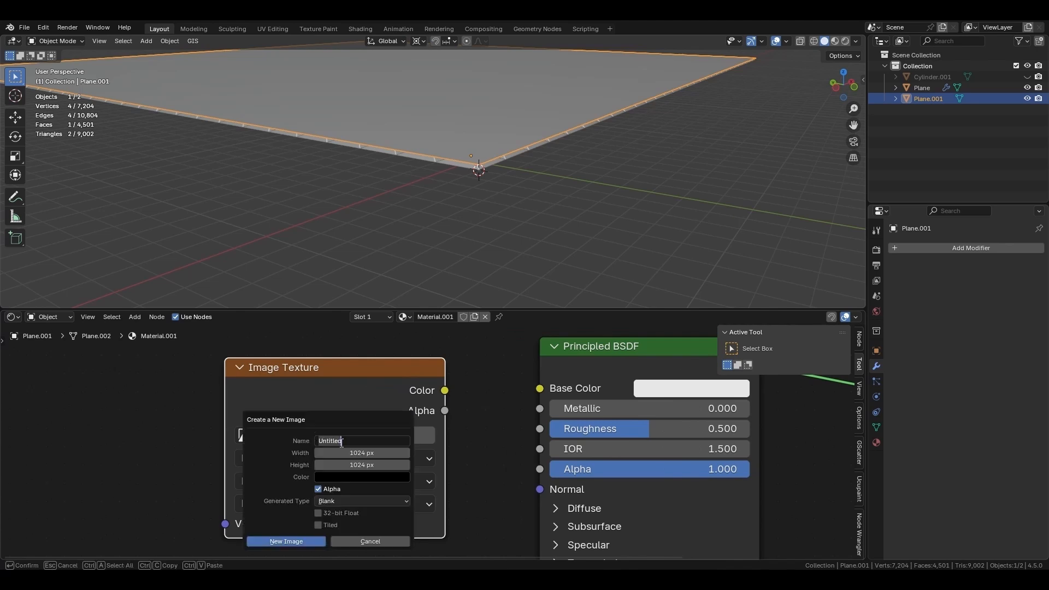
{"action": "type", "text": "Normal map"}
{"action": "key", "text": "Return"}
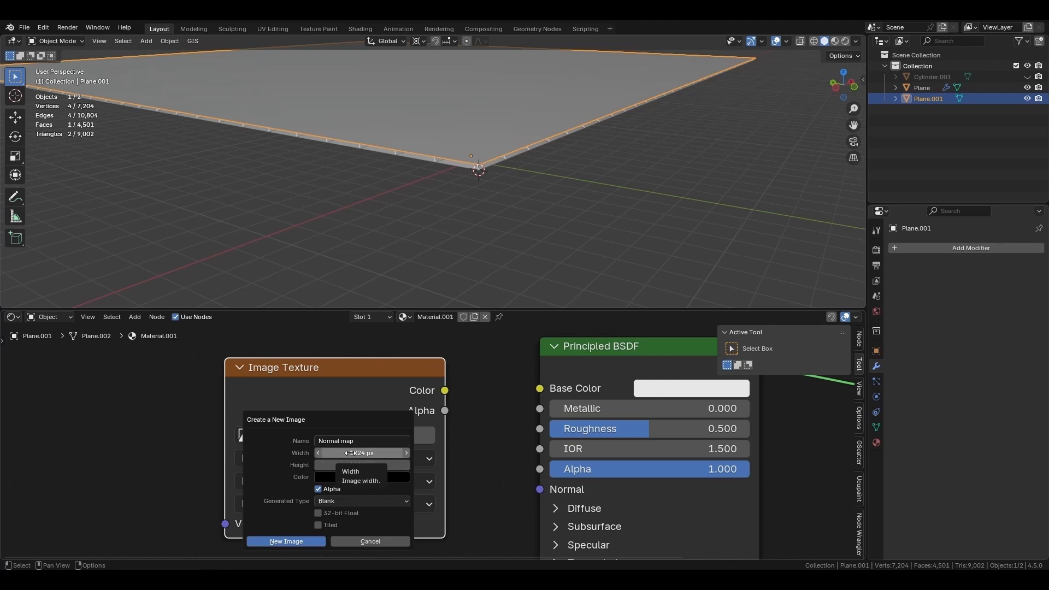
{"action": "left_click_drag", "start_coordinate": [350, 453], "coordinate": [351, 453]}
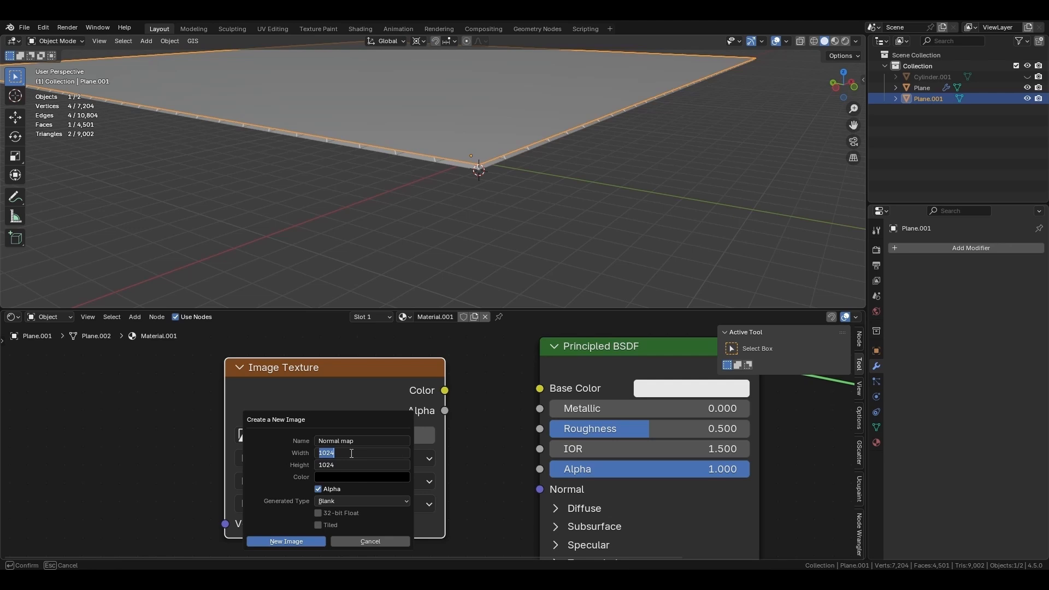
{"action": "type", "text": "4096"}
{"action": "key", "text": "Return"}
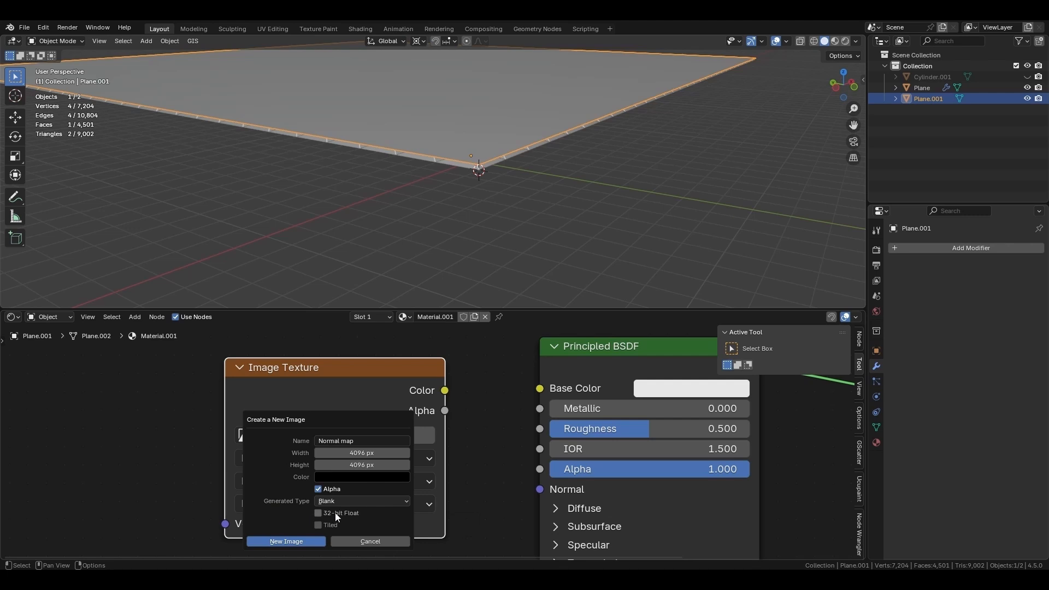
{"action": "left_click", "coordinate": [320, 512]}
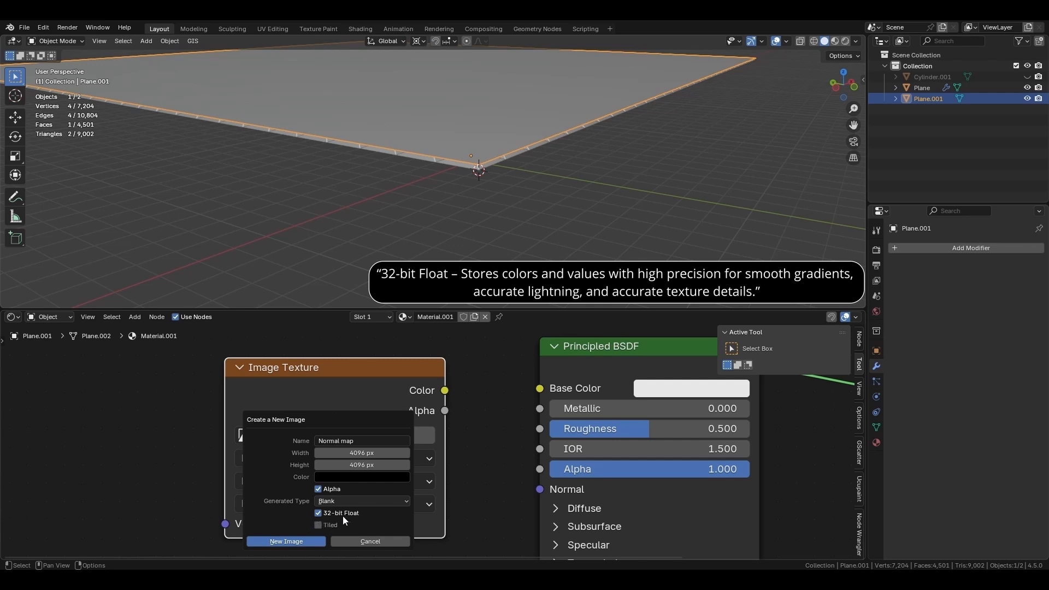
{"action": "left_click", "coordinate": [286, 541]}
- Set the color space of the Normal map image node to Non-Color
{"action": "middle_click_drag", "start_coordinate": [419, 533], "coordinate": [419, 431]}
{"action": "scroll", "coordinate": [286, 445], "scroll_direction": "up", "scroll_amount": 2}
{"action": "left_click", "coordinate": [326, 449]}
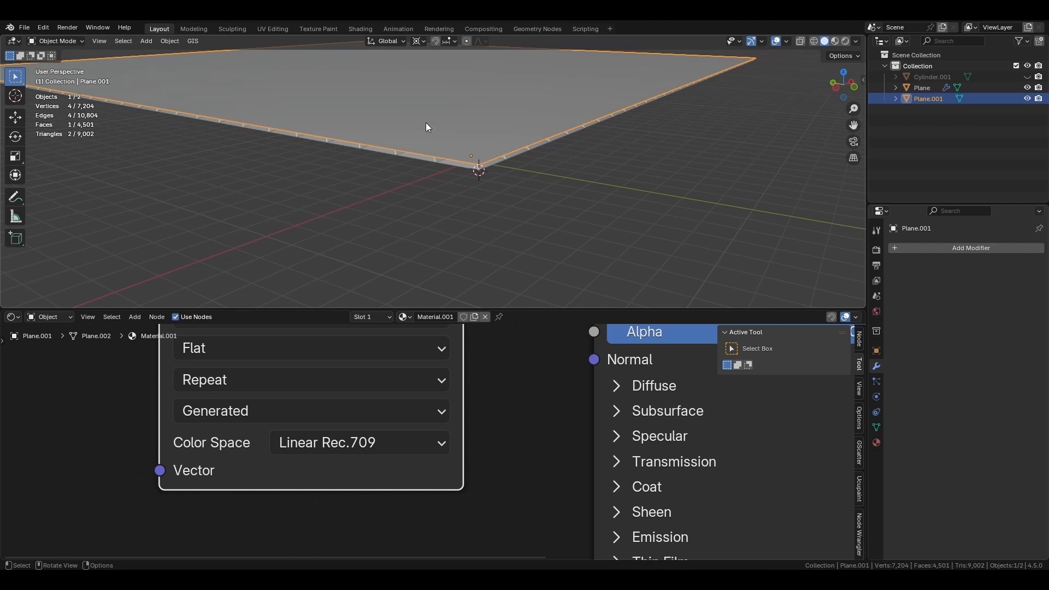
{"action": "left_click", "coordinate": [307, 447]}
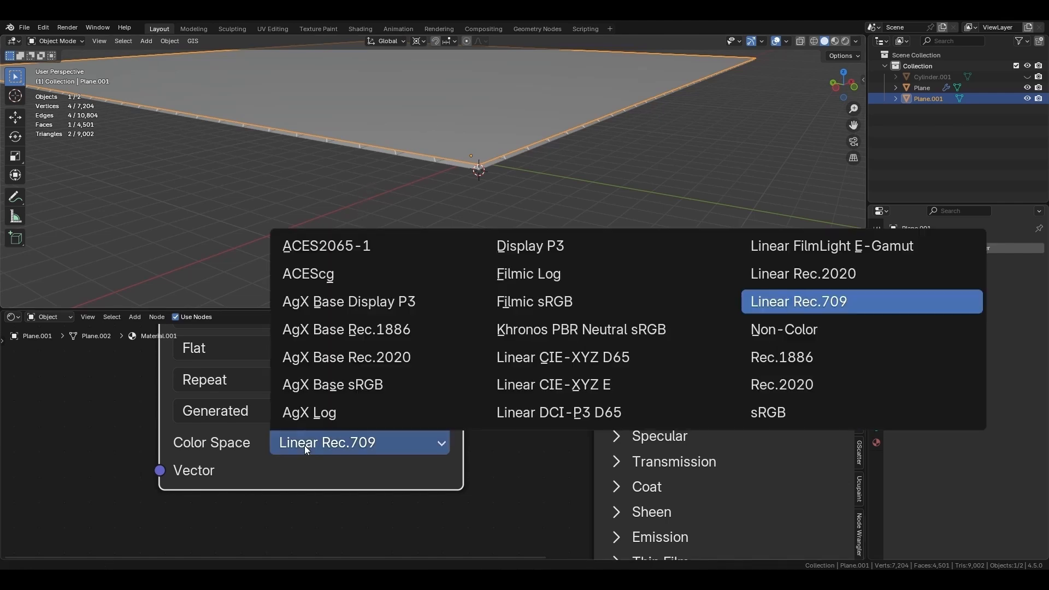
{"action": "left_click", "coordinate": [816, 330]}
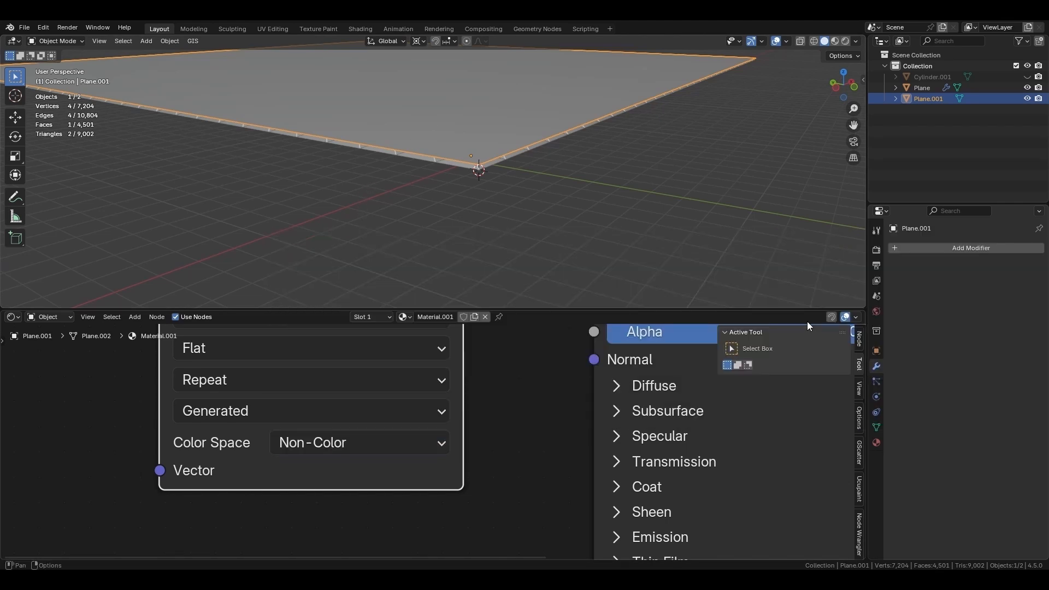
- Select the bevelled tile grid and add the flat plane to the selection as the active object
{"action": "scroll", "coordinate": [484, 170], "scroll_direction": "down", "scroll_amount": 4}
{"action": "scroll", "coordinate": [502, 186], "scroll_direction": "up", "scroll_amount": 2}
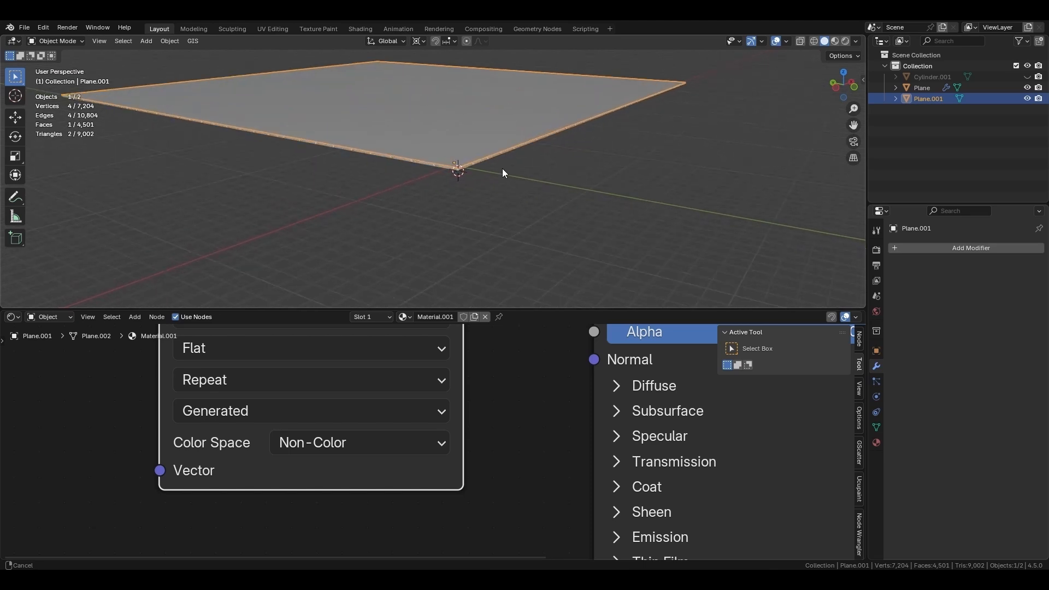
{"action": "scroll", "coordinate": [502, 180], "scroll_direction": "down", "scroll_amount": 1}
{"action": "scroll", "coordinate": [470, 180], "scroll_direction": "up", "scroll_amount": 4}
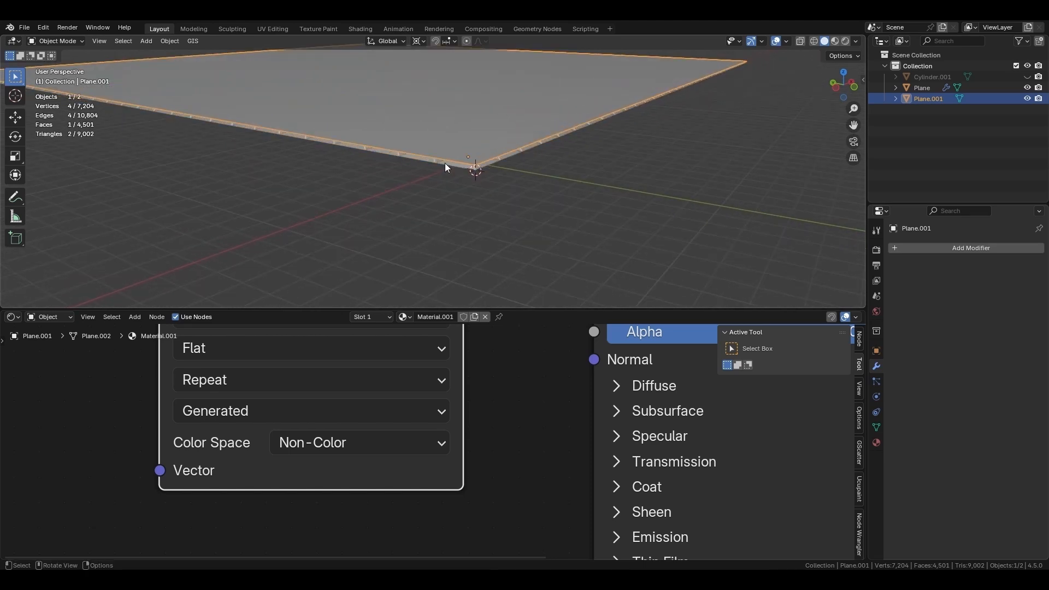
{"action": "left_click", "coordinate": [429, 164]}
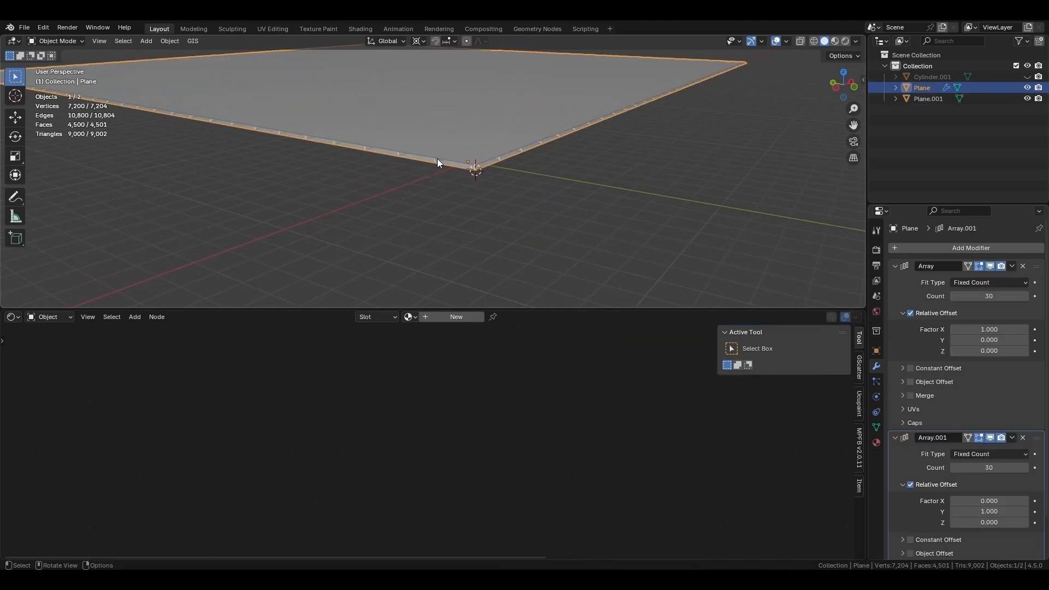
{"action": "left_click", "coordinate": [462, 116], "text": "shift"}
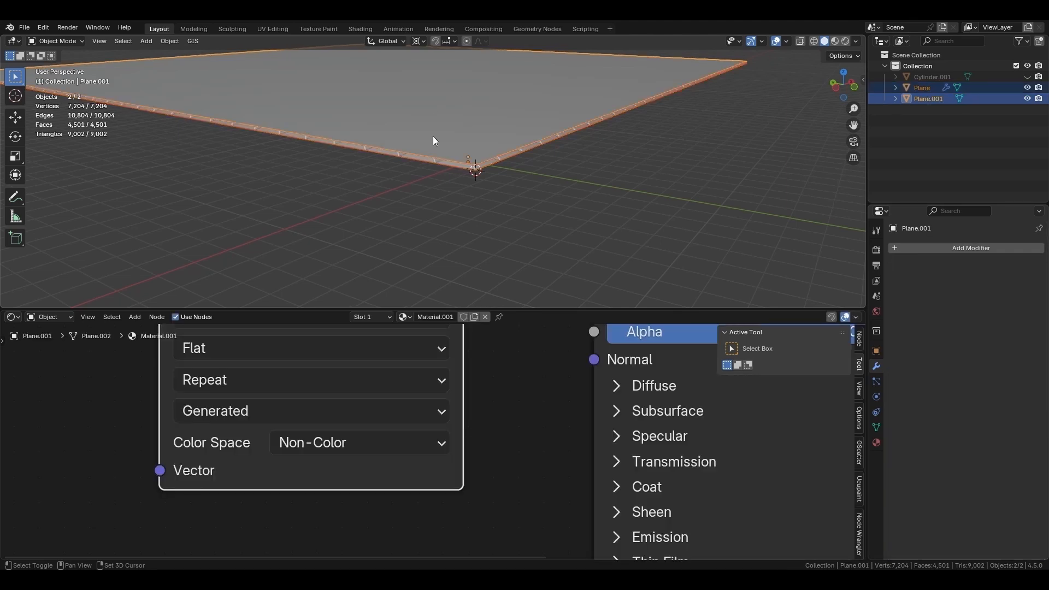
- Make the Normal map image node the active node in the flat plane's material
{"action": "left_click", "coordinate": [526, 451]}
{"action": "scroll", "coordinate": [410, 393], "scroll_direction": "down", "scroll_amount": 7}
{"action": "middle_click_drag", "start_coordinate": [398, 383], "coordinate": [390, 418]}
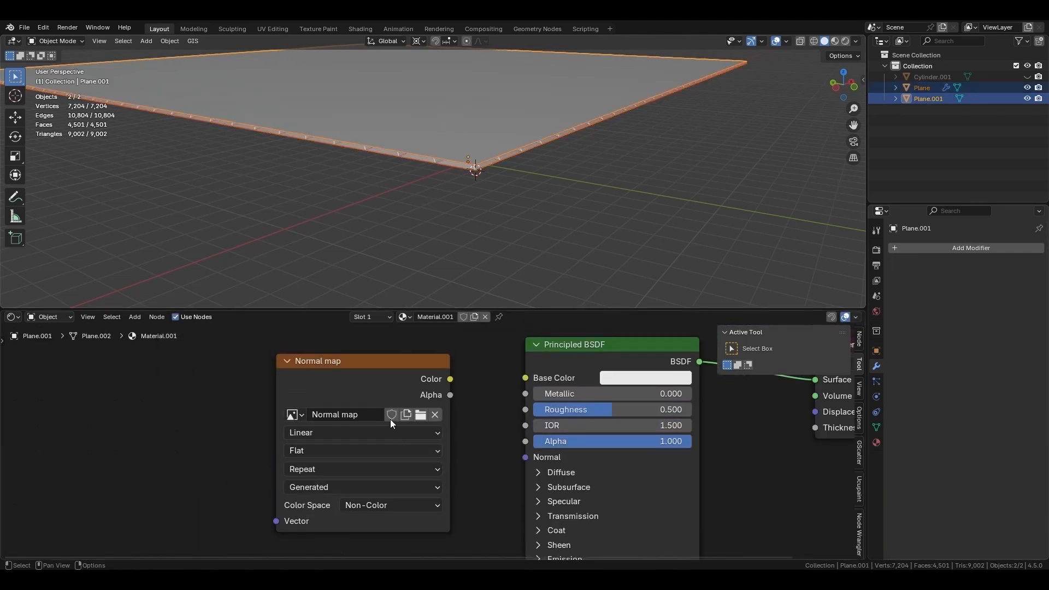
{"action": "left_click", "coordinate": [349, 387]}
- Set the scene's render engine to Cycles
{"action": "left_click", "coordinate": [877, 251]}
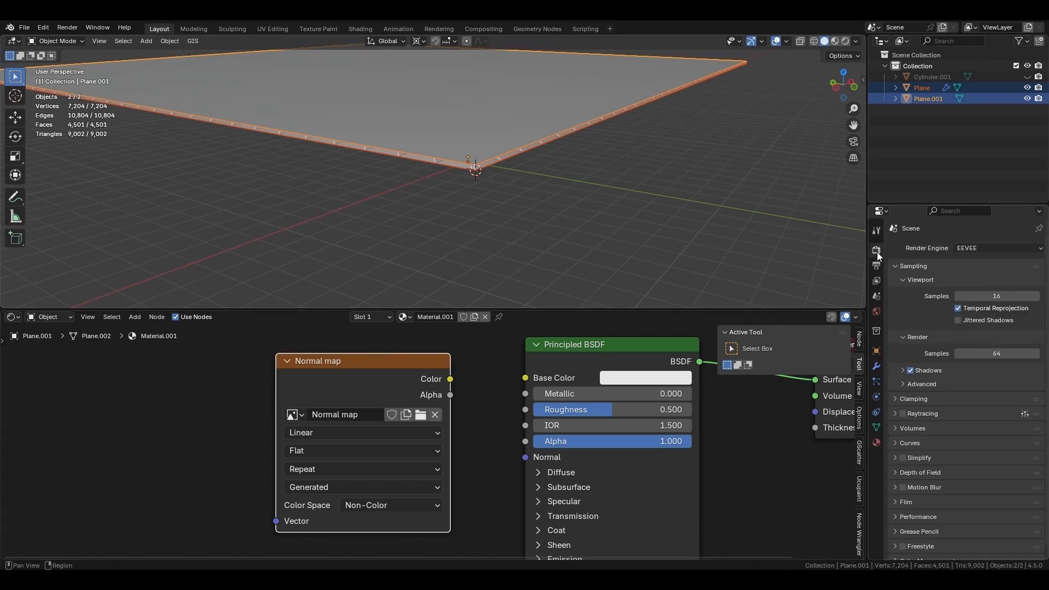
{"action": "left_click", "coordinate": [981, 248]}
{"action": "scroll", "coordinate": [943, 441], "scroll_direction": "down", "scroll_amount": 1}
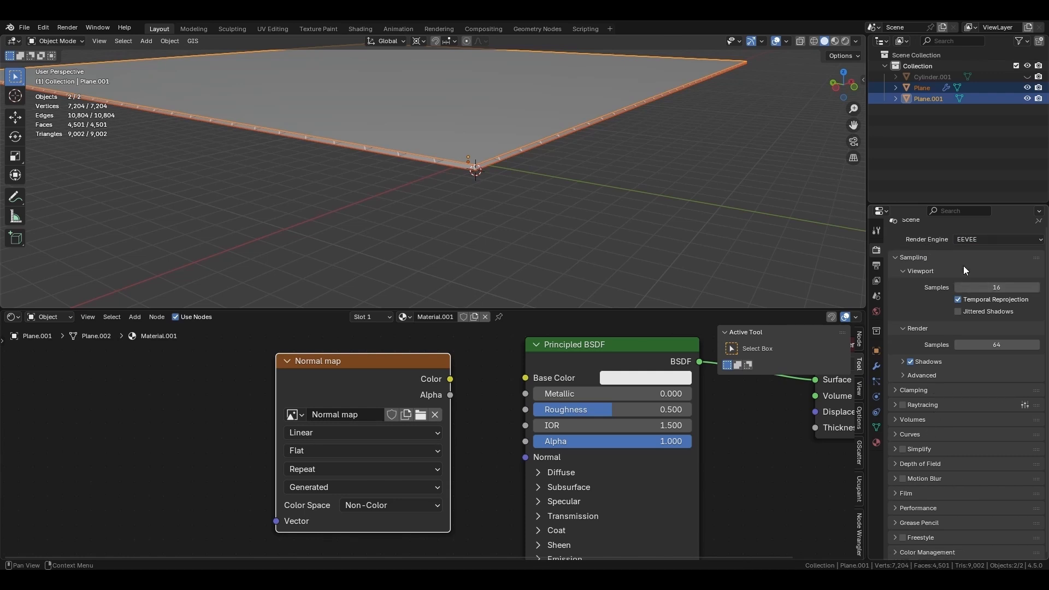
{"action": "left_click", "coordinate": [971, 239]}
{"action": "left_click", "coordinate": [971, 277]}
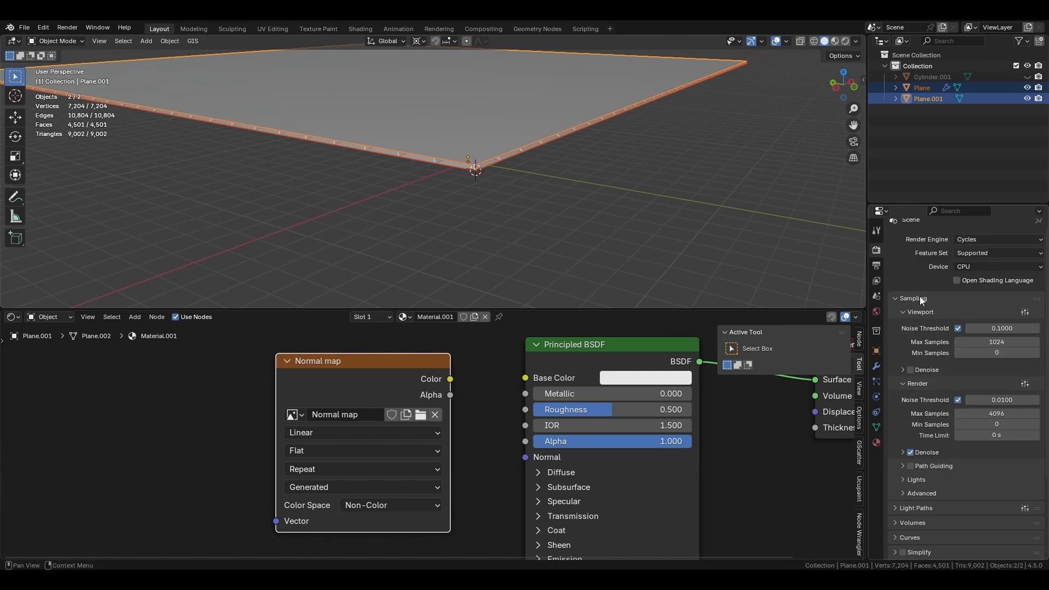
- Split the Shader Editor area in two side by side and turn the new area into a UV Editor
{"action": "left_click_drag", "start_coordinate": [864, 313], "coordinate": [463, 339]}
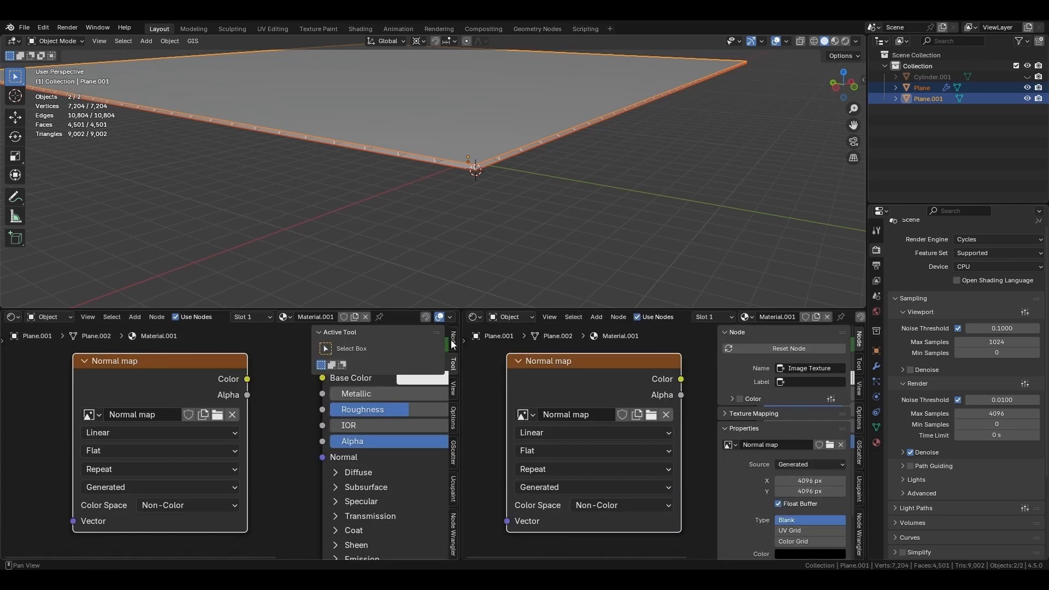
{"action": "left_click", "coordinate": [475, 317]}
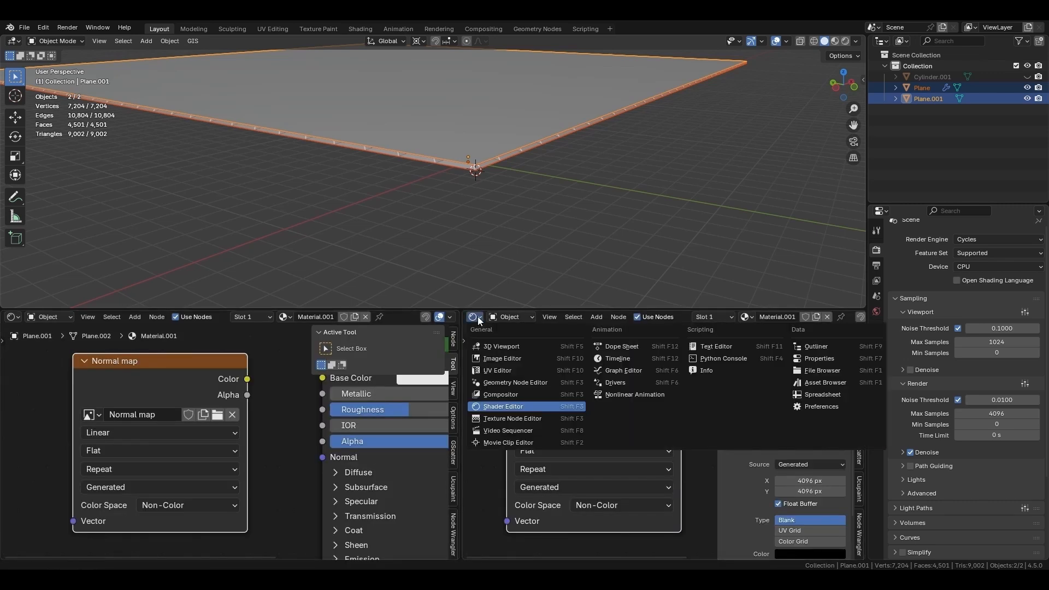
{"action": "left_click", "coordinate": [490, 369]}
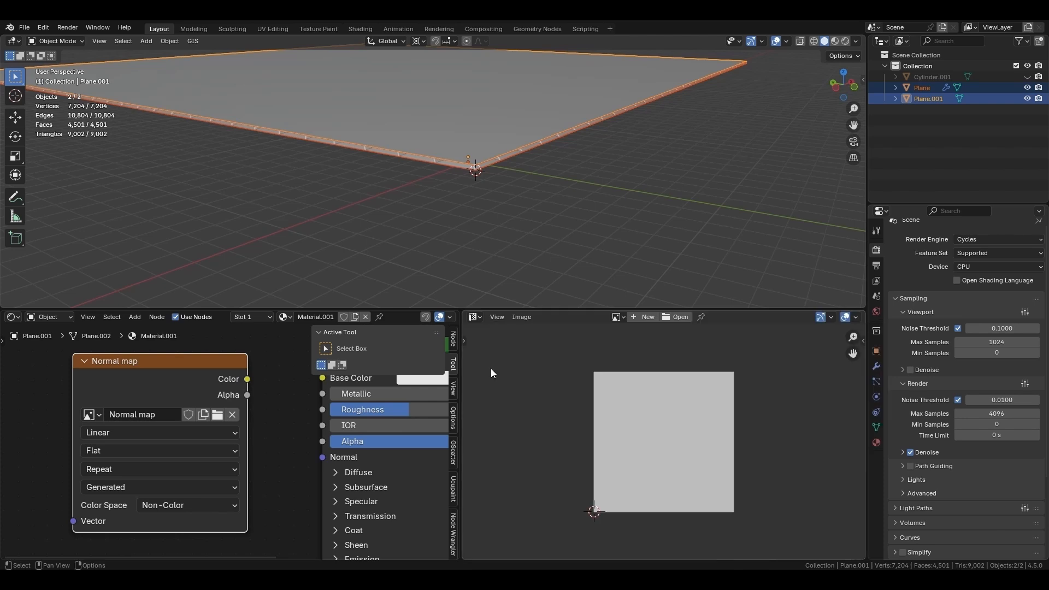
- Display the Normal map image in the UV Editor
{"action": "left_click", "coordinate": [618, 317]}
{"action": "left_click", "coordinate": [618, 317]}
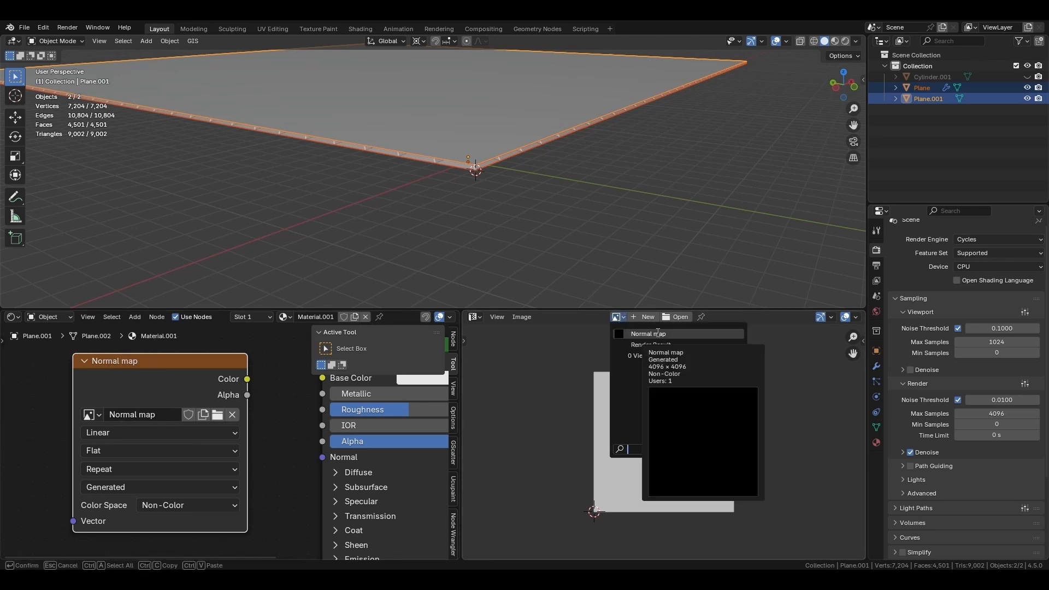
{"action": "left_click", "coordinate": [657, 332]}
{"action": "scroll", "coordinate": [691, 452], "scroll_direction": "down", "scroll_amount": 4}
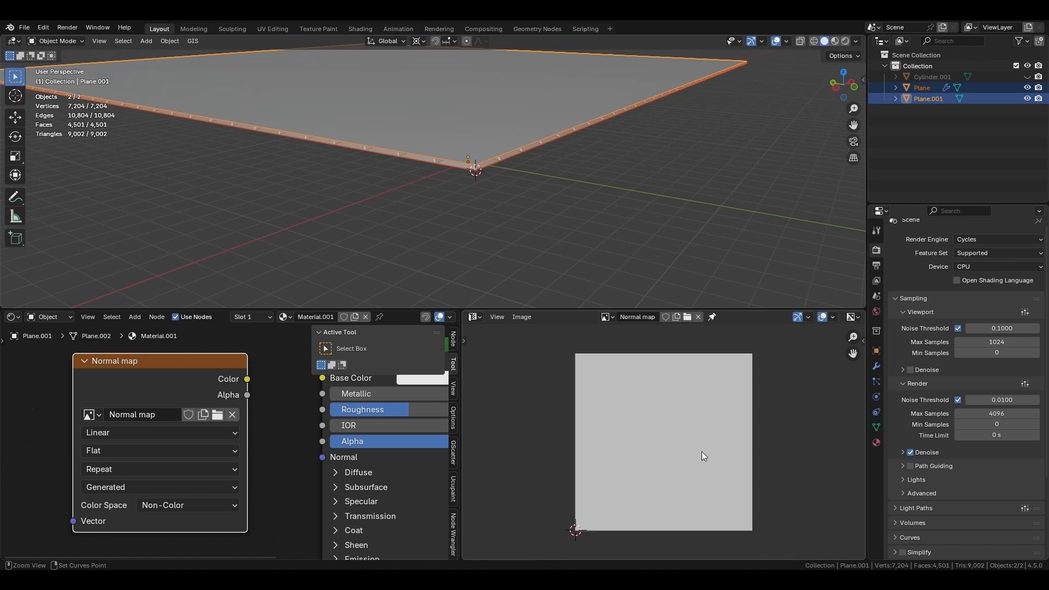
{"action": "middle_click_drag", "start_coordinate": [701, 451], "coordinate": [709, 437], "text": "ctrl"}
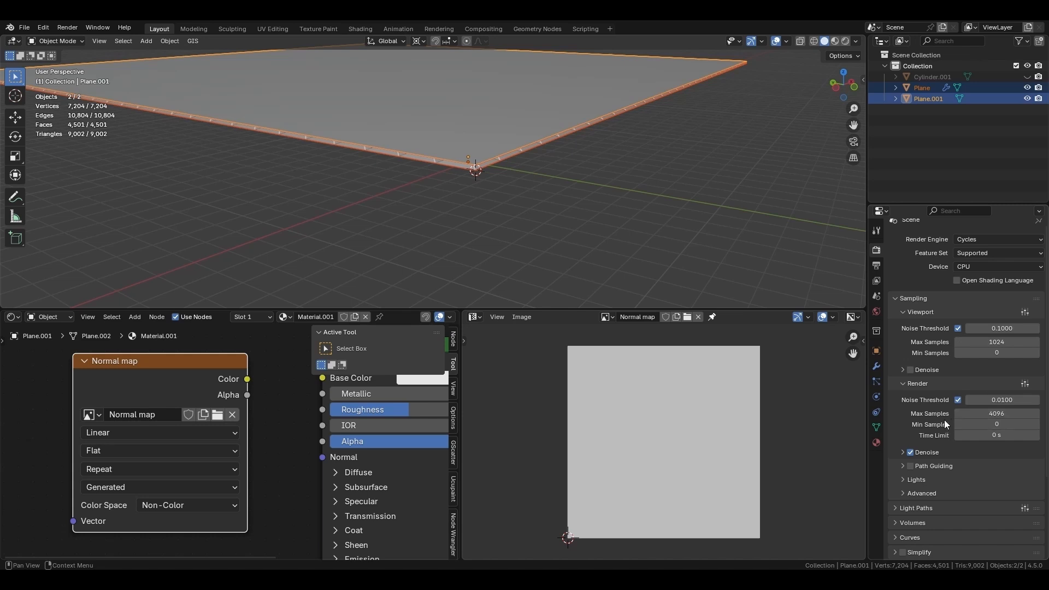
- Set the render Max Samples to 10
{"action": "left_click", "coordinate": [989, 413]}
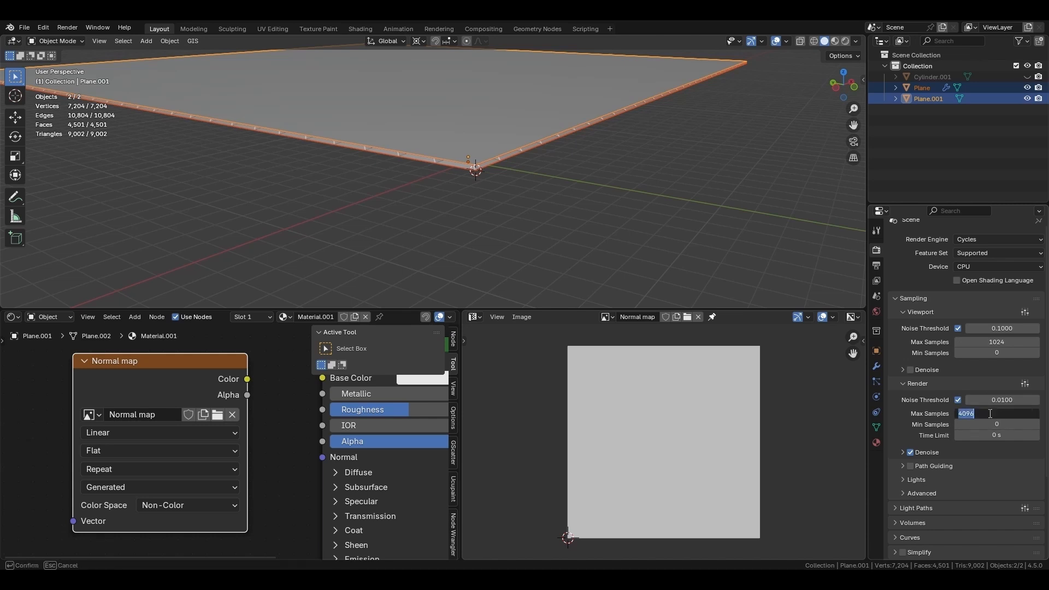
{"action": "type", "text": "10"}
{"action": "key", "text": "Return"}
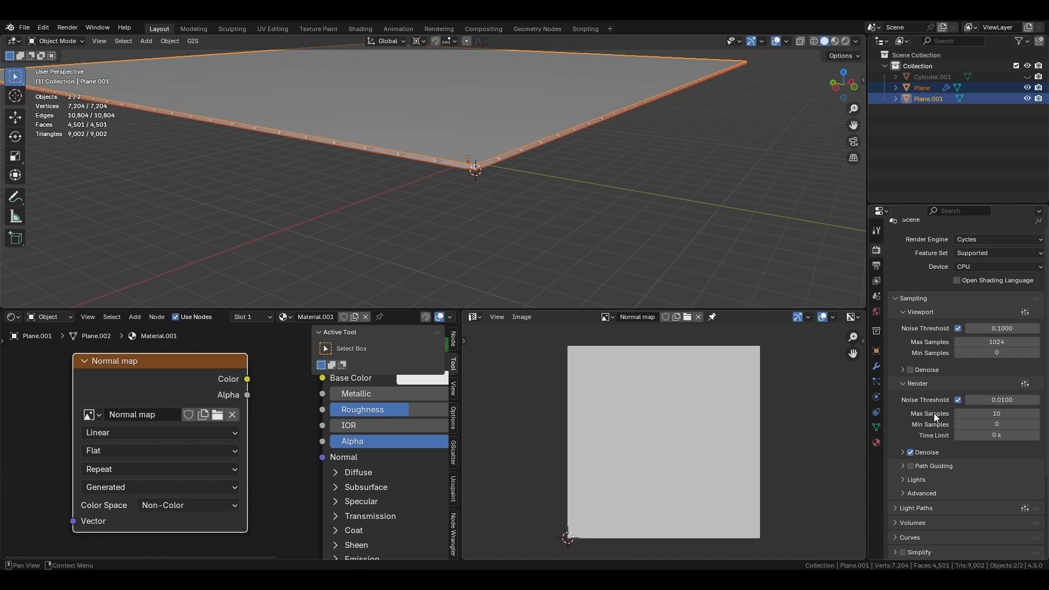
- Set the bake type to Normal with Selected to Active enabled, and bake into the Normal map image
{"action": "middle_click_drag", "start_coordinate": [951, 508], "coordinate": [935, 409]}
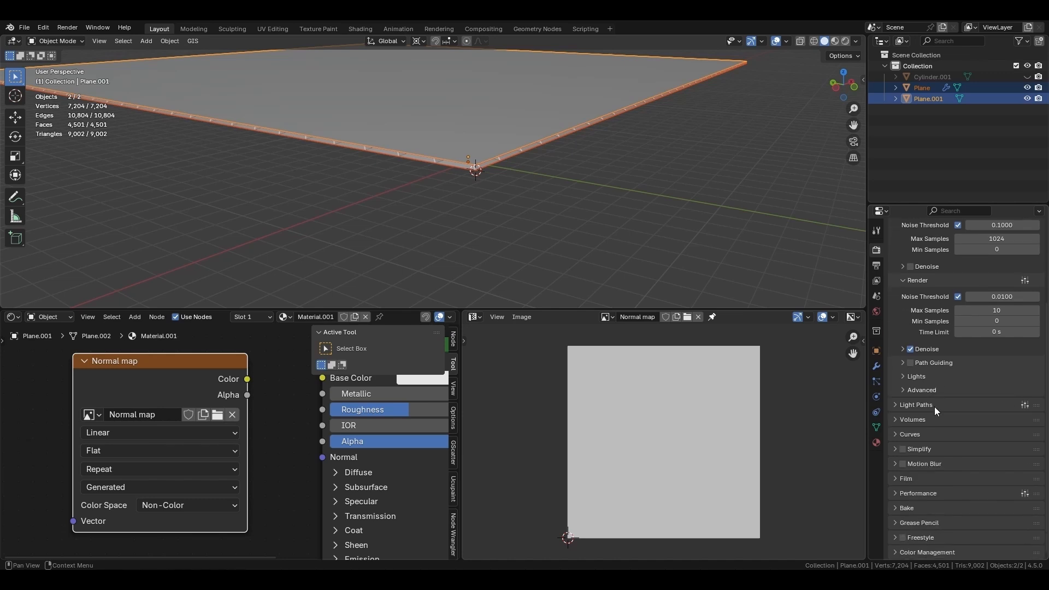
{"action": "left_click", "coordinate": [899, 506]}
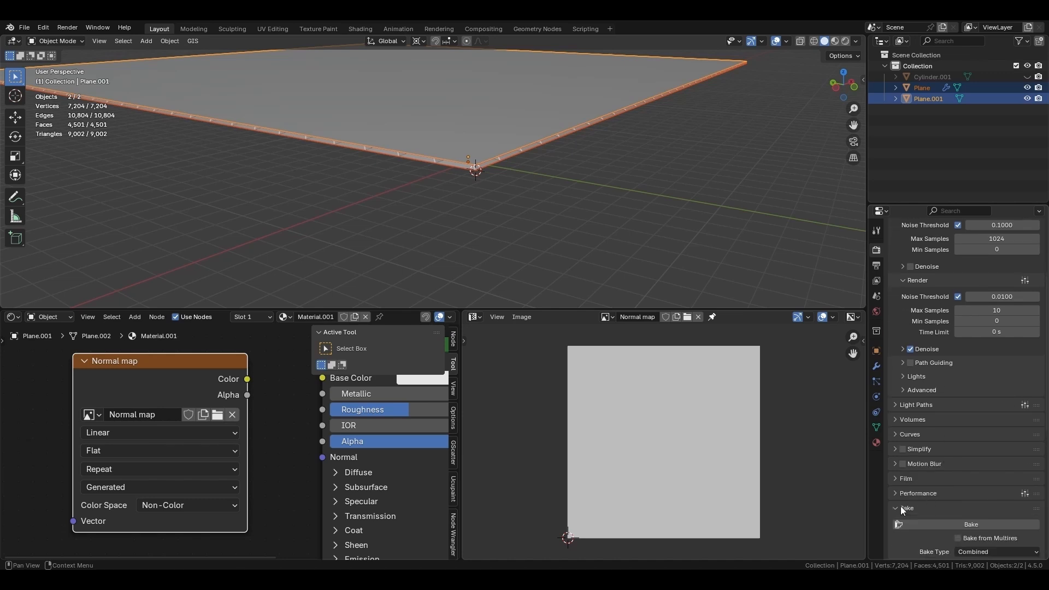
{"action": "scroll", "coordinate": [932, 417], "scroll_direction": "down", "scroll_amount": 5}
{"action": "left_click", "coordinate": [960, 417]}
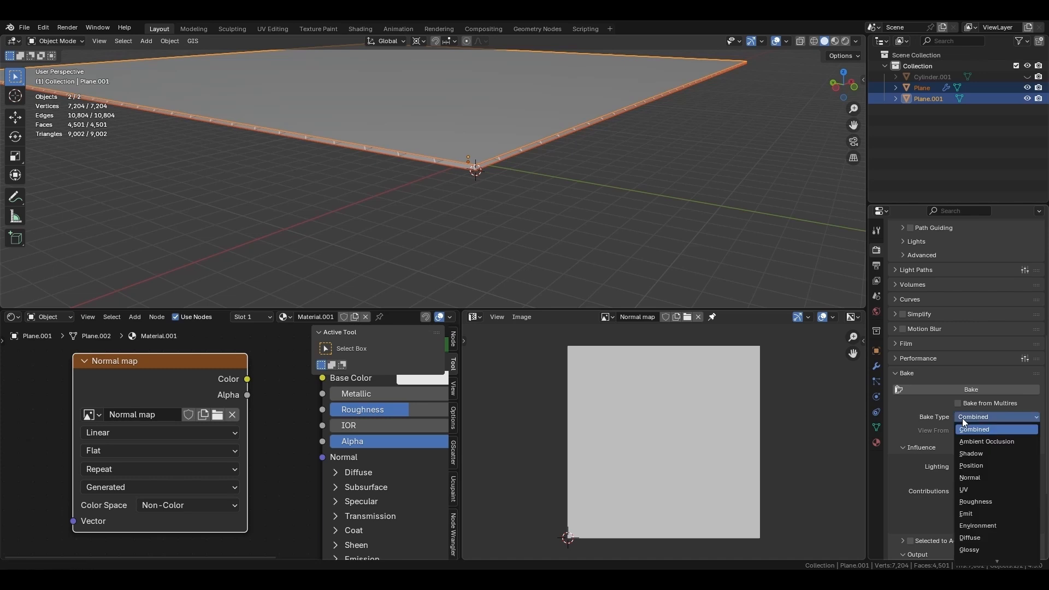
{"action": "left_click", "coordinate": [968, 476]}
{"action": "scroll", "coordinate": [940, 456], "scroll_direction": "down", "scroll_amount": 2}
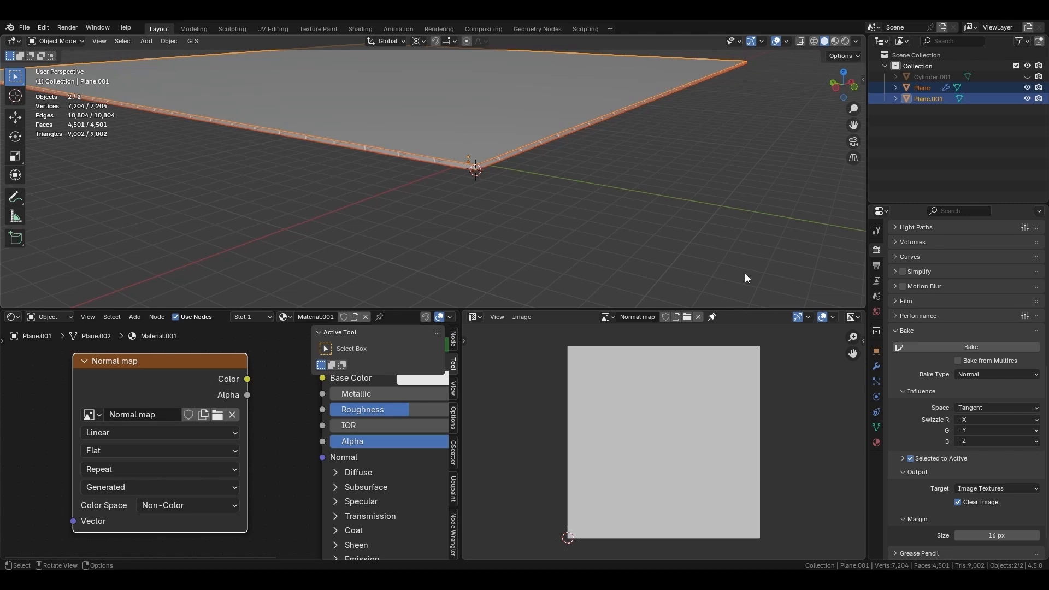
{"action": "left_click", "coordinate": [923, 347]}
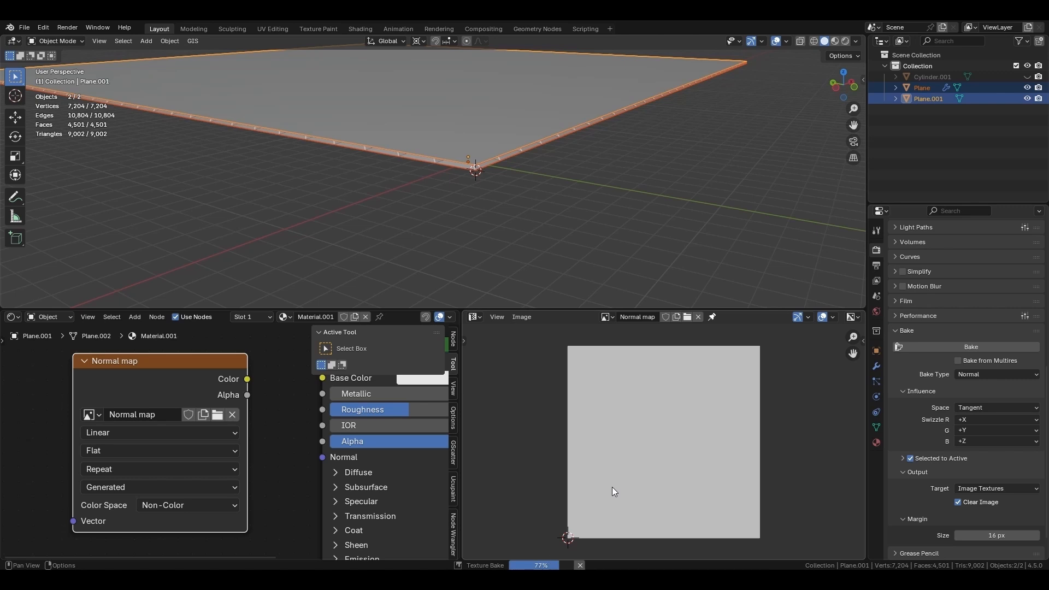
{"action": "scroll", "coordinate": [621, 451], "scroll_direction": "up", "scroll_amount": 5}
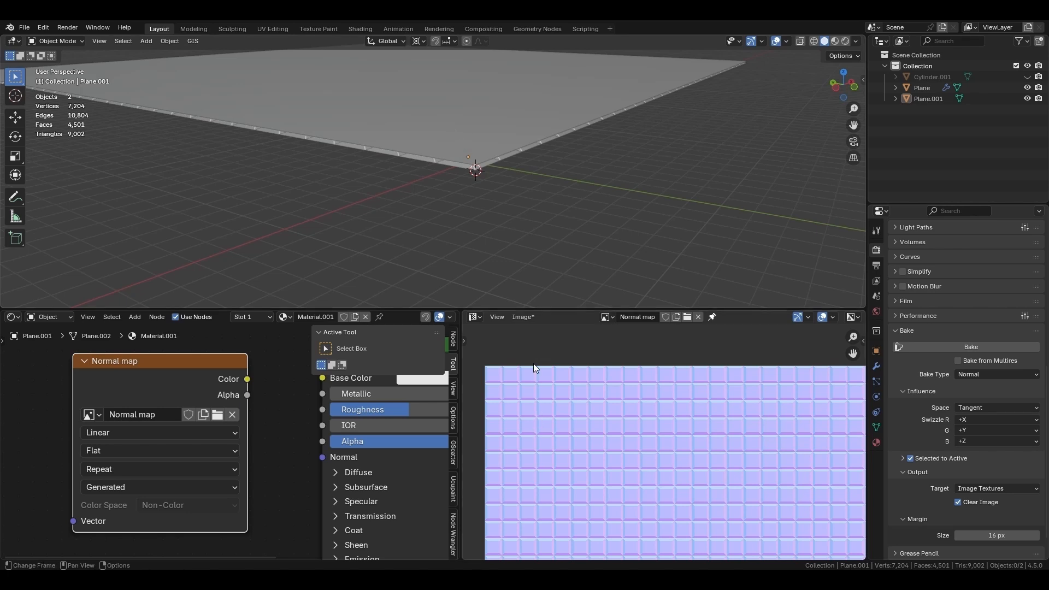
- Save the baked Normal map image to disk
{"action": "left_click", "coordinate": [522, 316]}
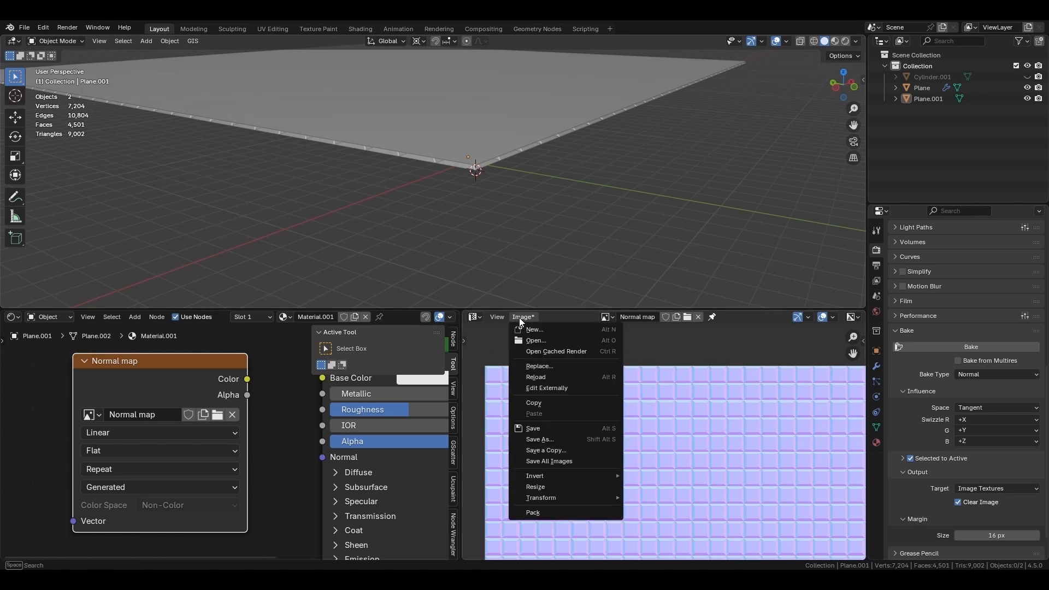
{"action": "left_click", "coordinate": [547, 429]}
{"action": "left_click", "coordinate": [712, 420]}
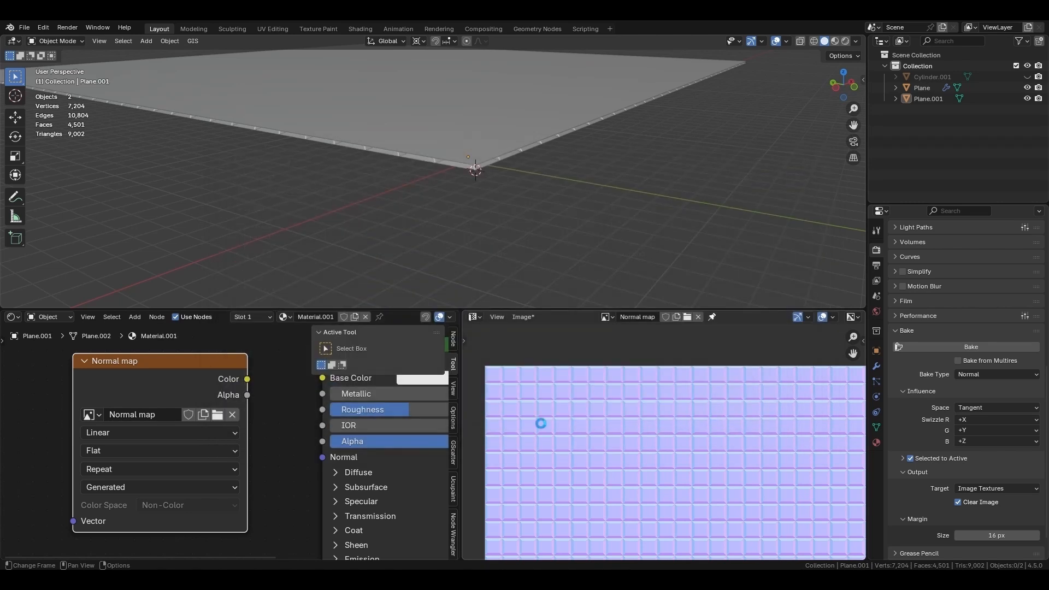
- Select both the tile grid and the flat plane and delete them
{"action": "left_click_drag", "start_coordinate": [515, 201], "coordinate": [461, 155]}
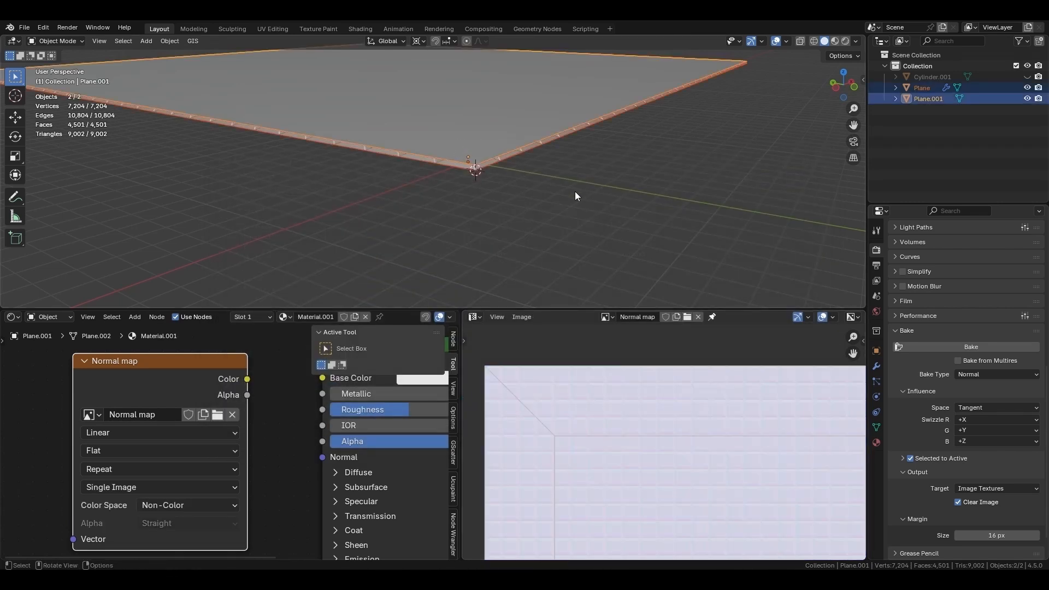
{"action": "key", "text": "Delete"}
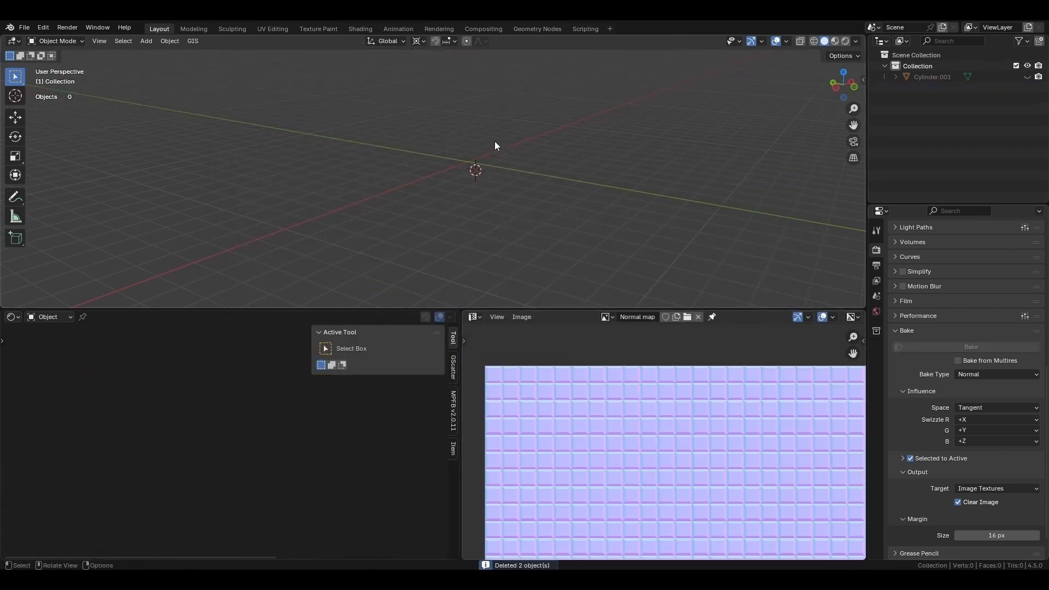
{"action": "middle_click_drag", "start_coordinate": [496, 145], "coordinate": [487, 243]}
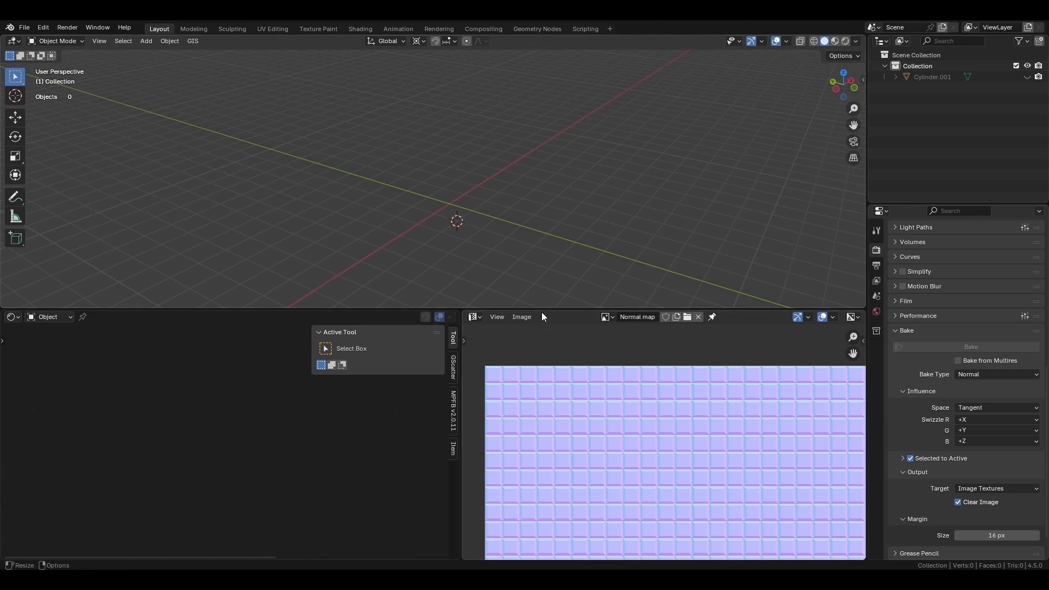
- Enlarge the 3D viewport, widen the Shader Editor and reset the 3D cursor to the world origin
{"action": "left_click_drag", "start_coordinate": [542, 310], "coordinate": [553, 348]}
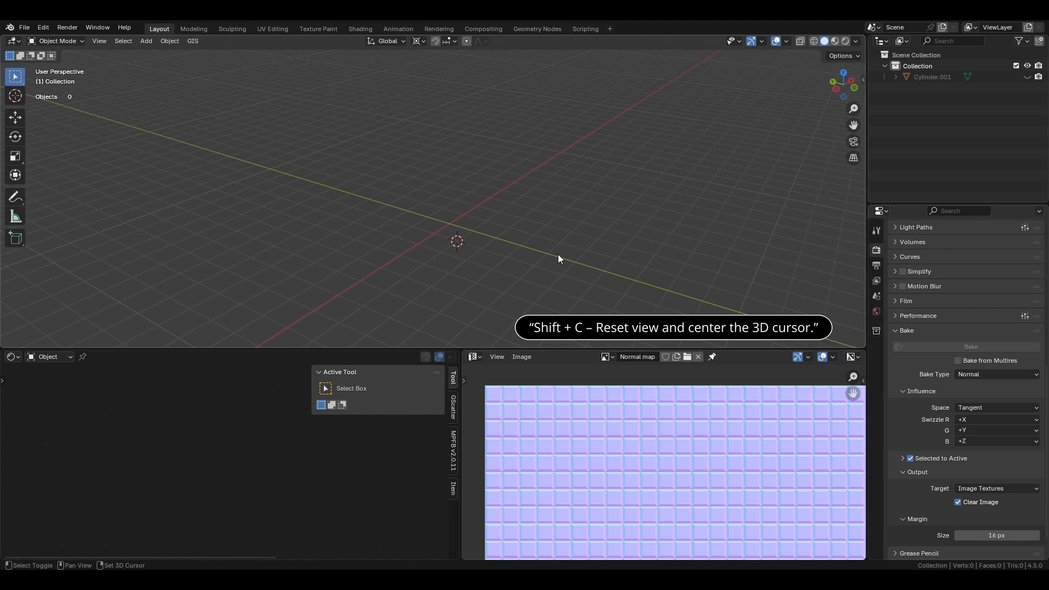
{"action": "key", "text": "shift+c"}
{"action": "left_click_drag", "start_coordinate": [461, 453], "coordinate": [580, 454]}
- Add a cylinder mesh at the world origin with 32 vertices, 1 m radius, 2 m depth and no cap fill
{"action": "key", "text": "shift+a"}
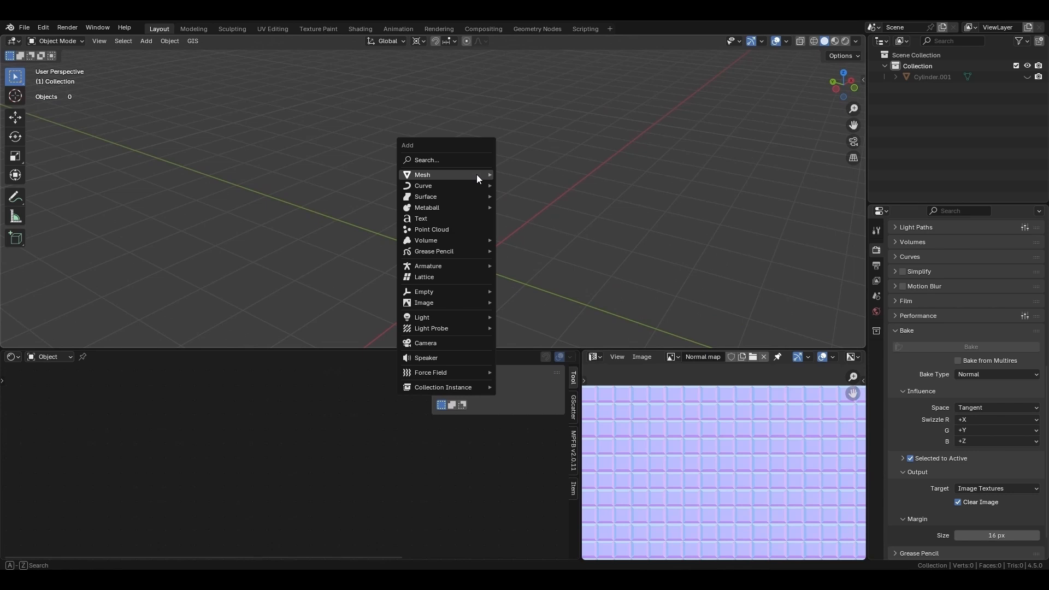
{"action": "mouse_move", "coordinate": [476, 175]}
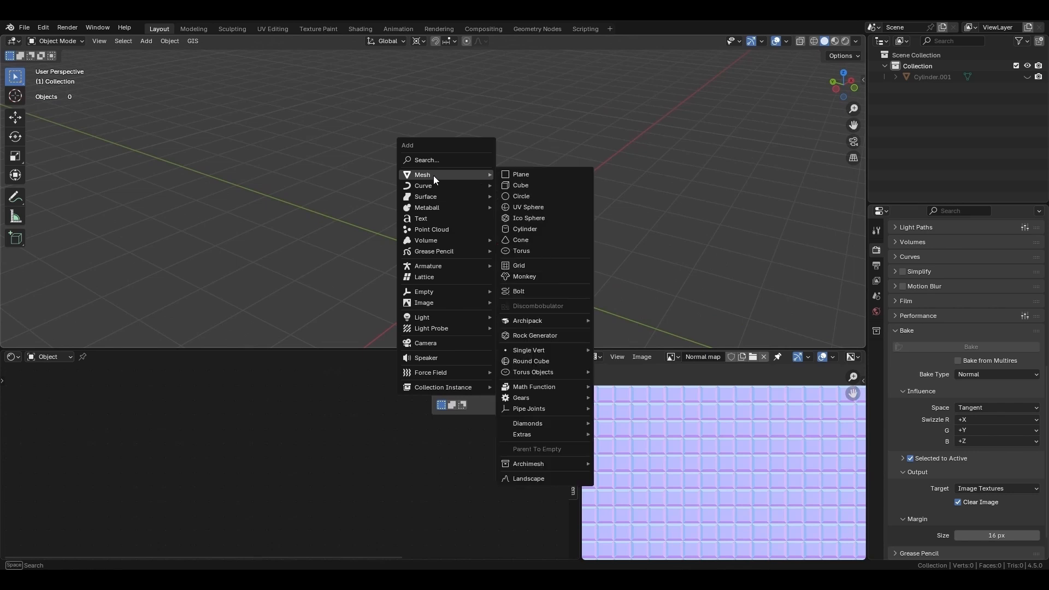
{"action": "left_click", "coordinate": [520, 228]}
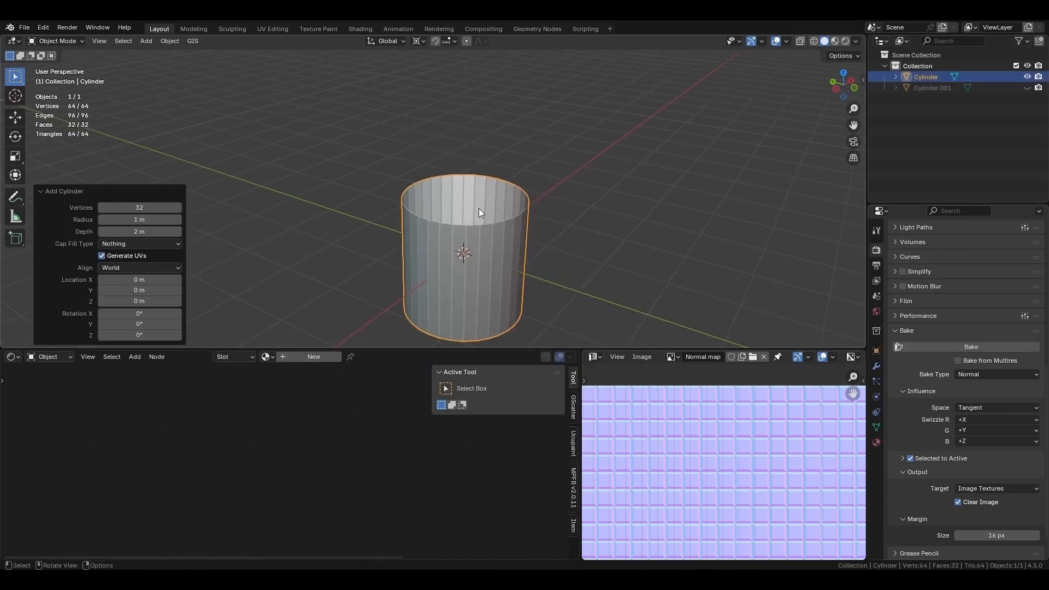
{"action": "middle_click_drag", "start_coordinate": [478, 208], "coordinate": [521, 206], "text": "shift"}
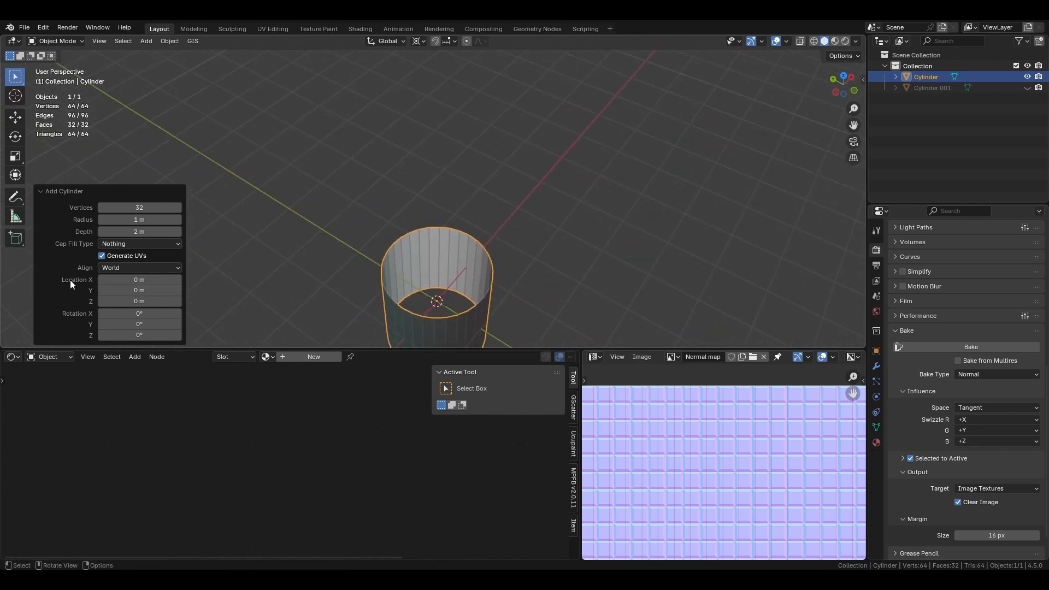
- Try the N-Gon cap fill type on the new cylinder and set it back to Nothing
{"action": "left_click", "coordinate": [106, 245]}
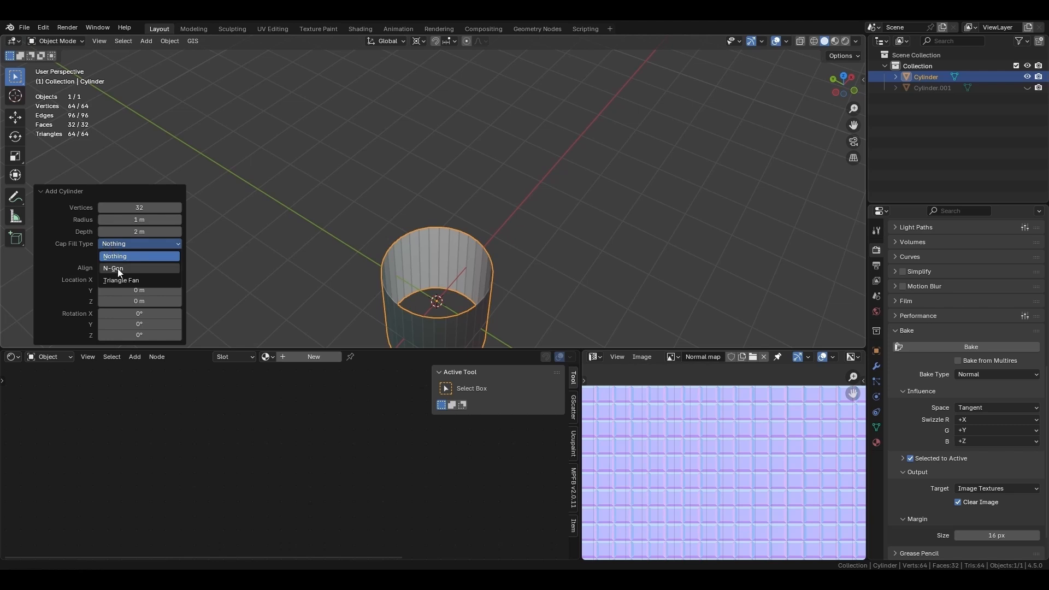
{"action": "left_click", "coordinate": [117, 267]}
{"action": "left_click", "coordinate": [116, 245]}
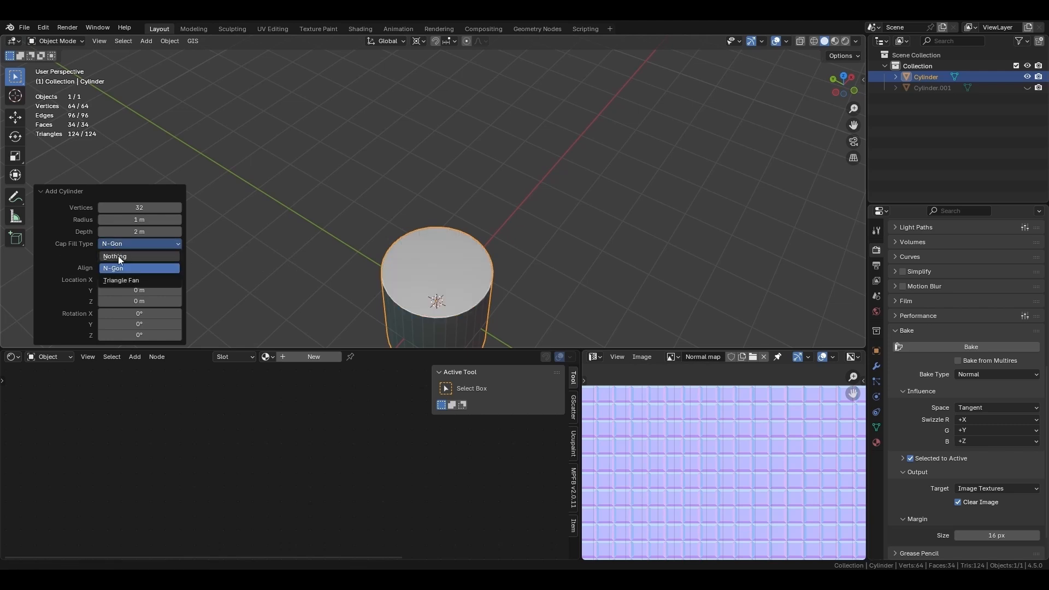
{"action": "left_click", "coordinate": [118, 256]}
- Move the cylinder up 1 m along the global Z axis
{"action": "middle_click_drag", "start_coordinate": [535, 290], "coordinate": [529, 273]}
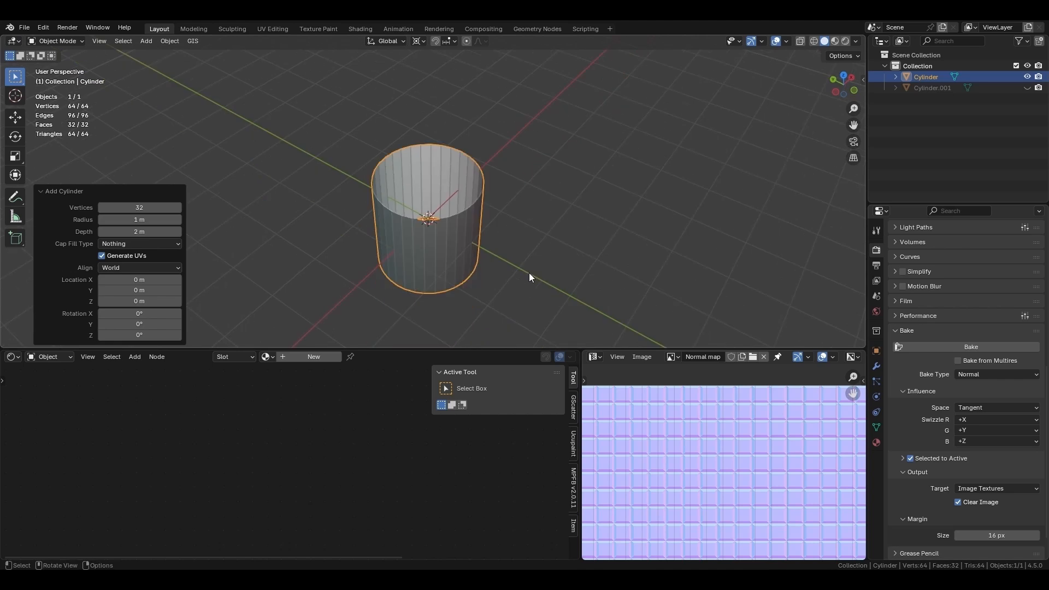
{"action": "key", "text": "g"}
{"action": "key", "text": "z"}
{"action": "key", "text": "1"}
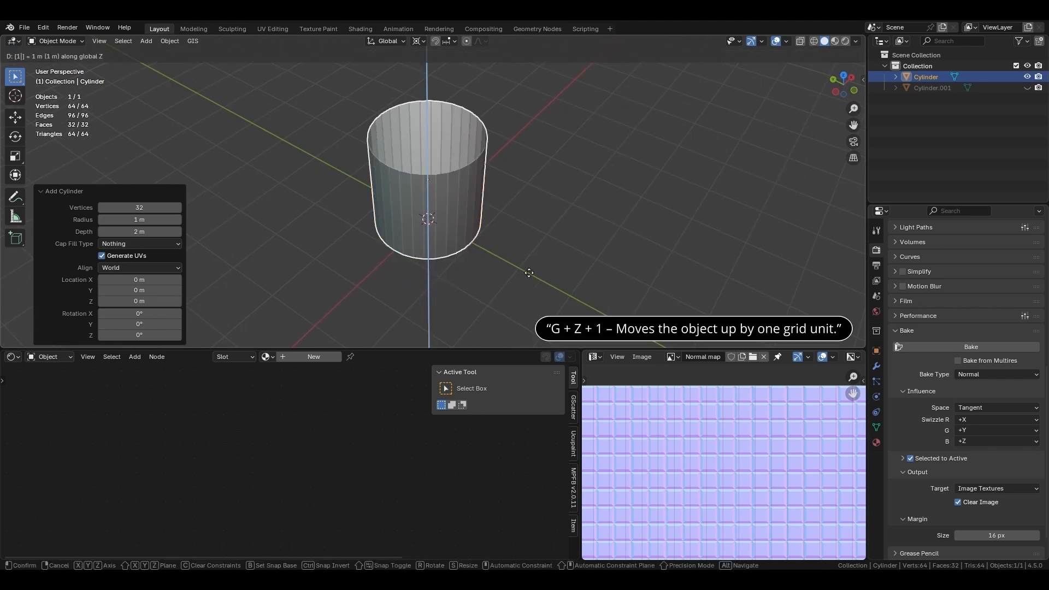
{"action": "key", "text": "Return"}
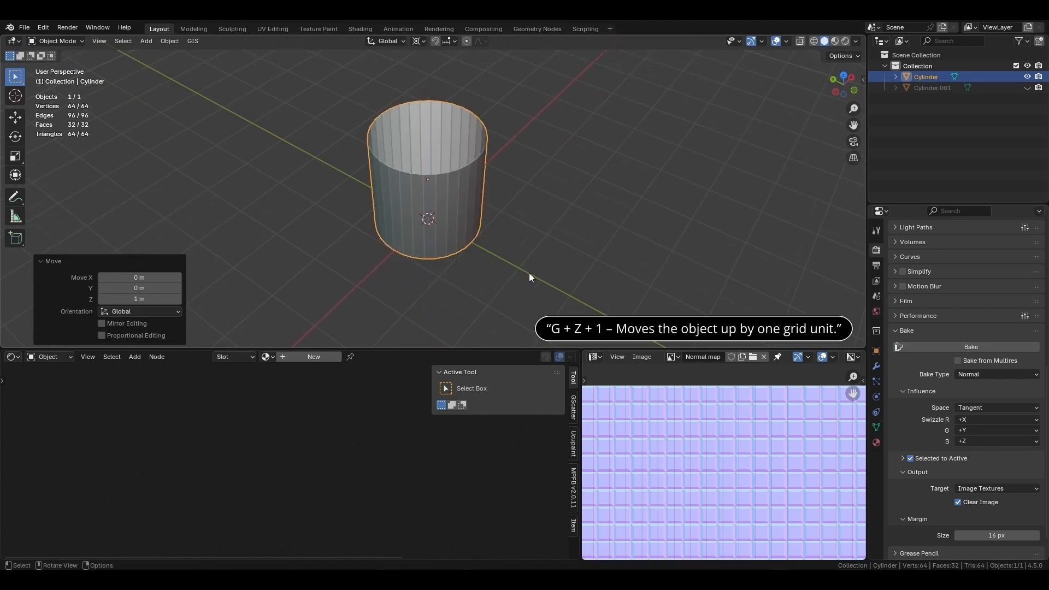
- Switch the 3D viewport shading to Material Preview with the cylinder in close view
{"action": "middle_click_drag", "start_coordinate": [528, 273], "coordinate": [526, 264]}
{"action": "scroll", "coordinate": [516, 186], "scroll_direction": "up", "scroll_amount": 6}
{"action": "scroll", "coordinate": [508, 208], "scroll_direction": "down", "scroll_amount": 8}
{"action": "scroll", "coordinate": [499, 274], "scroll_direction": "up", "scroll_amount": 5}
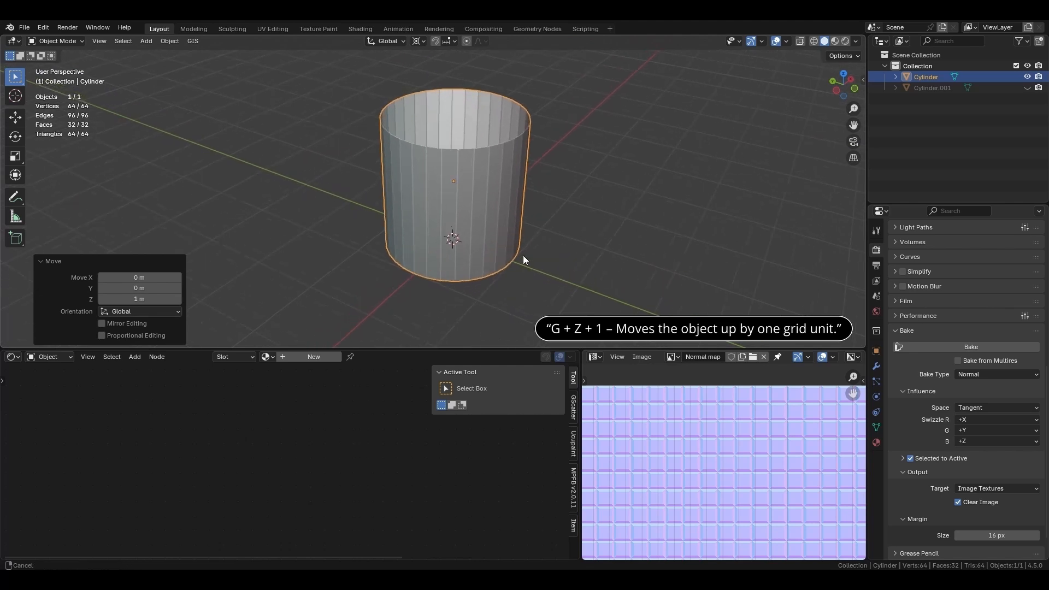
{"action": "key", "text": "z"}
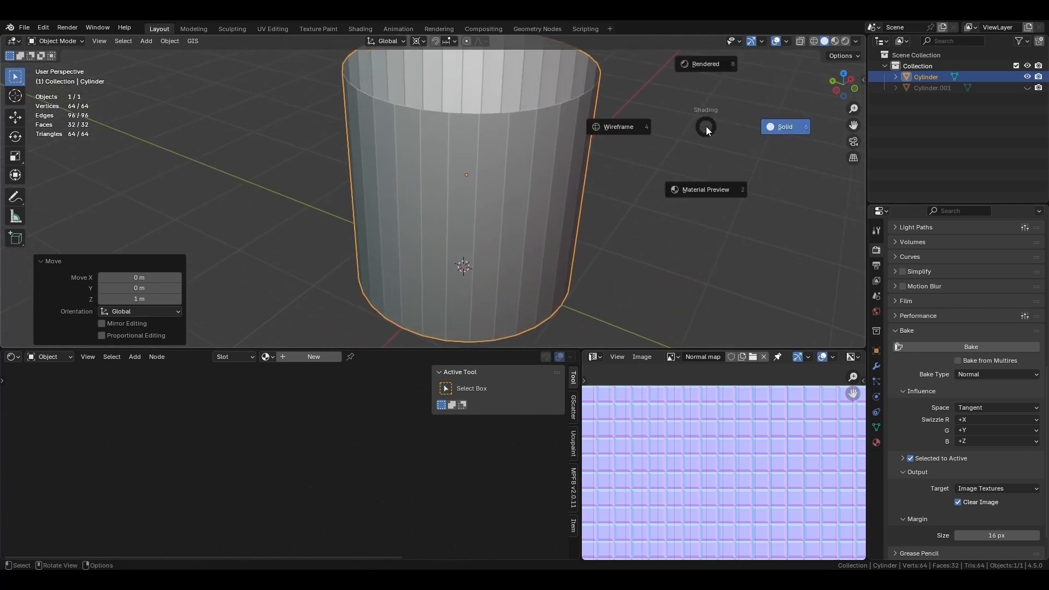
{"action": "left_click", "coordinate": [704, 189]}
{"action": "middle_click_drag", "start_coordinate": [709, 182], "coordinate": [691, 213], "text": "shift"}
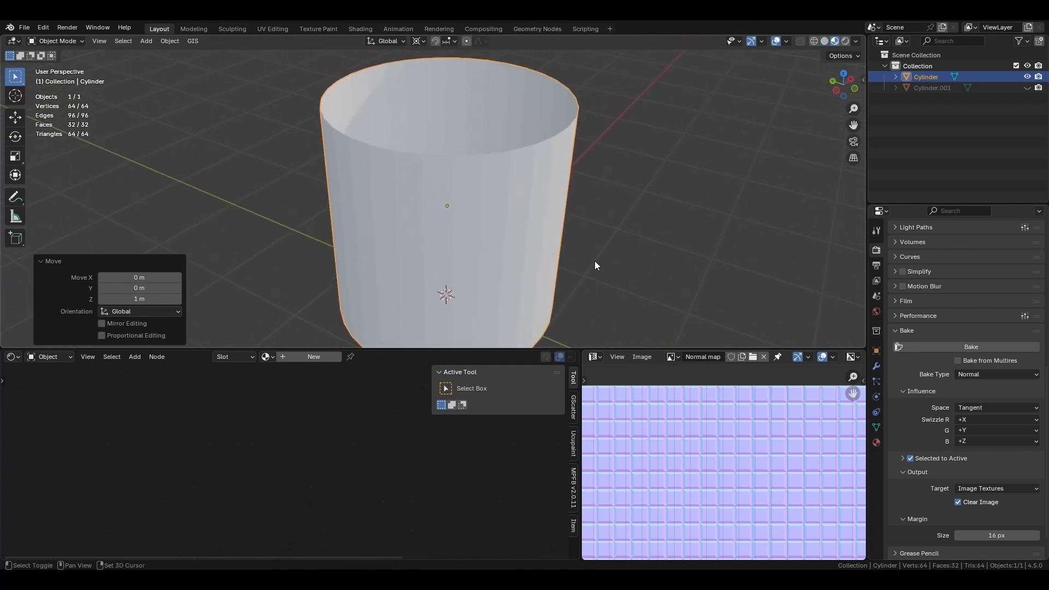
- Create a new material for the cylinder and add an Image Texture node in front of the Principled BSDF
{"action": "left_click", "coordinate": [314, 357]}
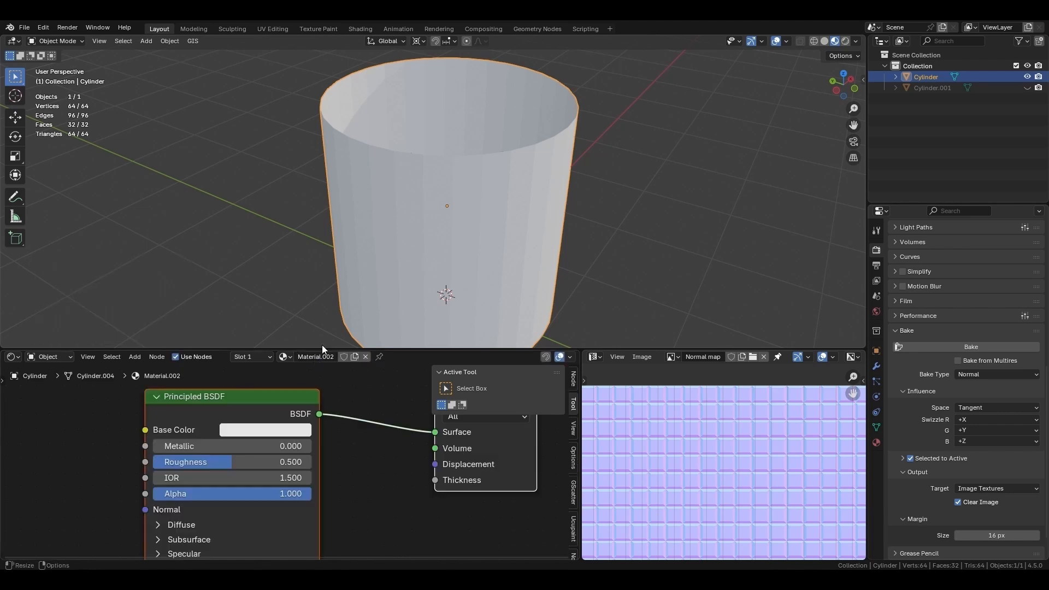
{"action": "middle_click_drag", "start_coordinate": [155, 481], "coordinate": [255, 484]}
{"action": "key", "text": "shift+a"}
{"action": "mouse_move", "coordinate": [188, 444]}
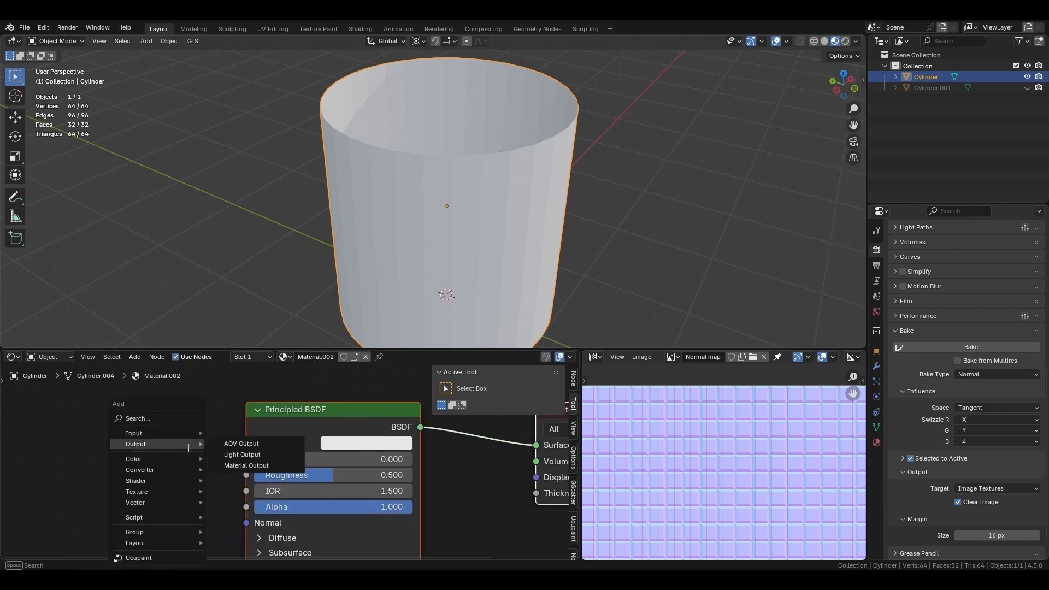
{"action": "type", "text": "imag"}
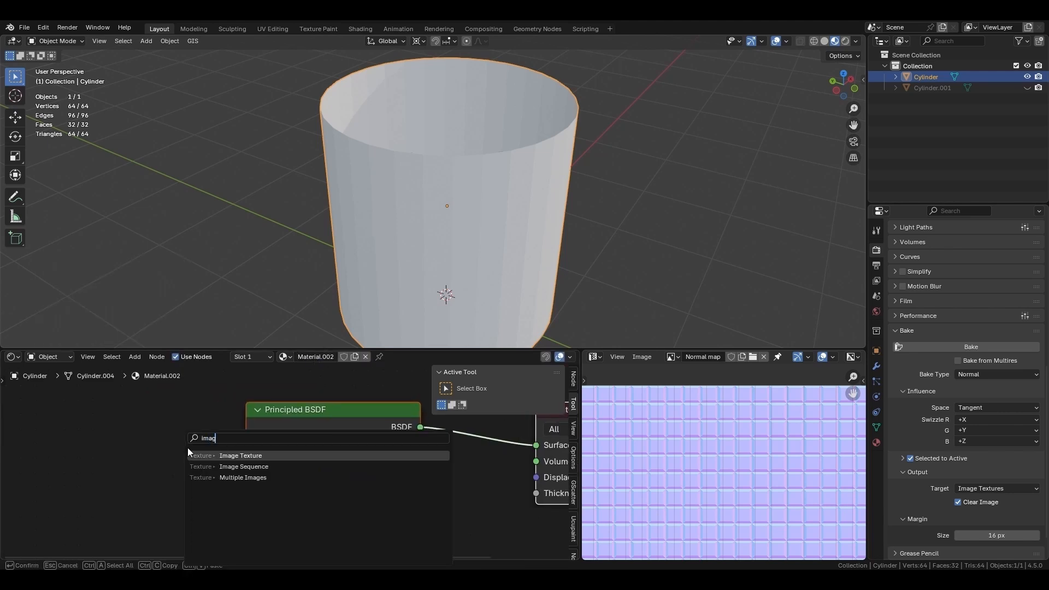
{"action": "key", "text": "Return"}
{"action": "left_click", "coordinate": [44, 402]}
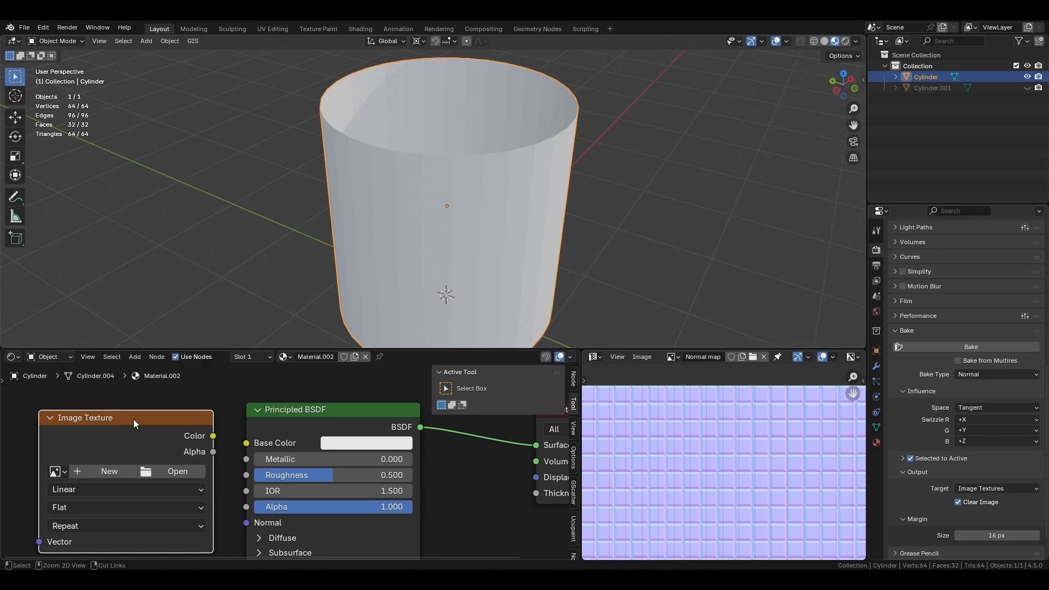
{"action": "scroll", "coordinate": [178, 449], "scroll_direction": "down", "scroll_amount": 2}
{"action": "middle_click_drag", "start_coordinate": [178, 446], "coordinate": [249, 447]}
{"action": "left_click", "coordinate": [153, 447]}
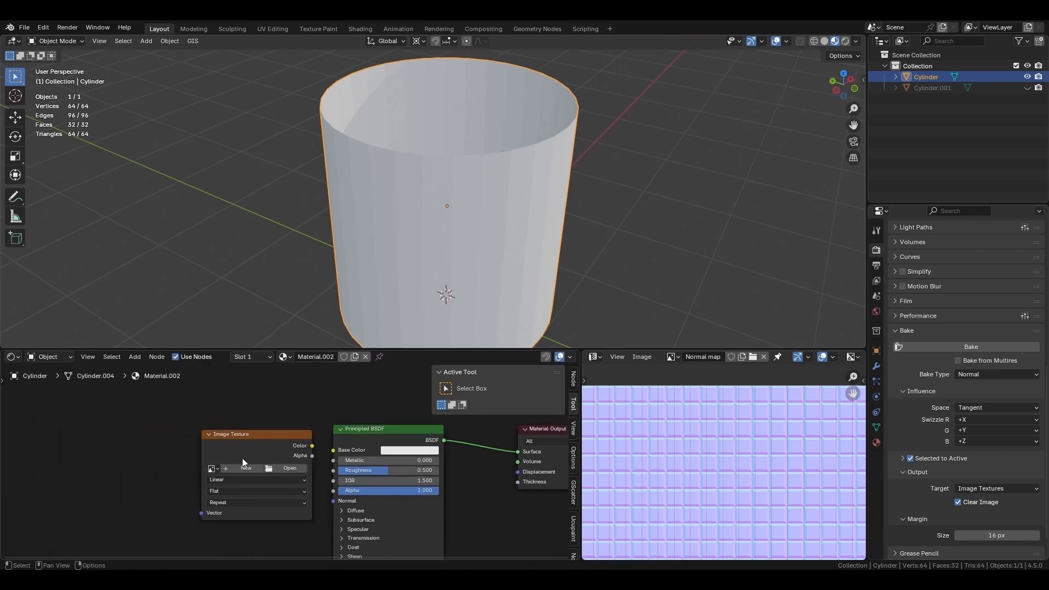
{"action": "left_click_drag", "start_coordinate": [242, 450], "coordinate": [181, 454]}
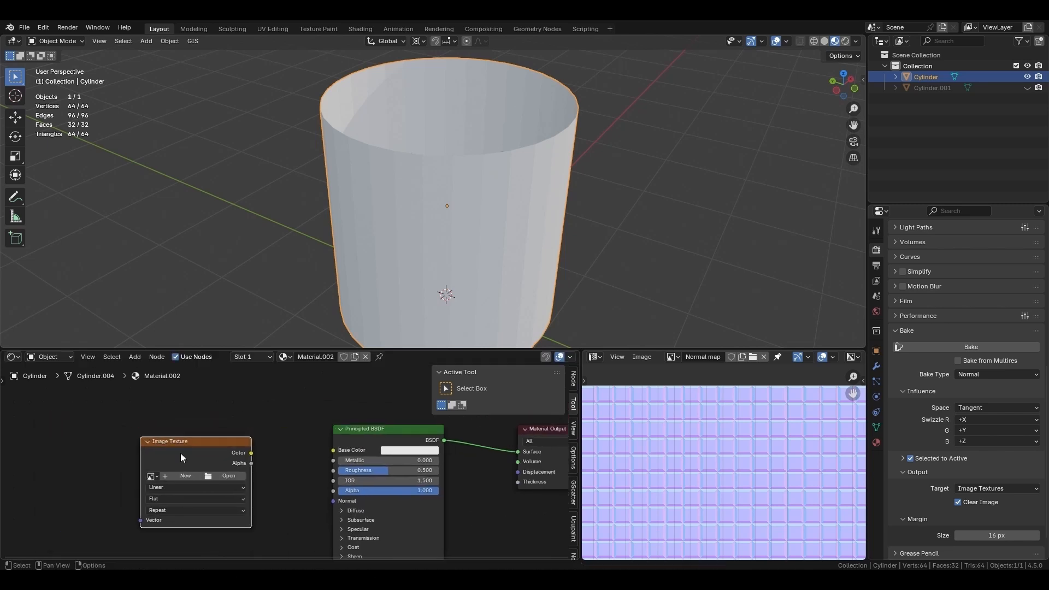
- Check in the add-on preferences that Node Wrangler is enabled
{"action": "left_click", "coordinate": [43, 28]}
{"action": "left_click", "coordinate": [65, 169]}
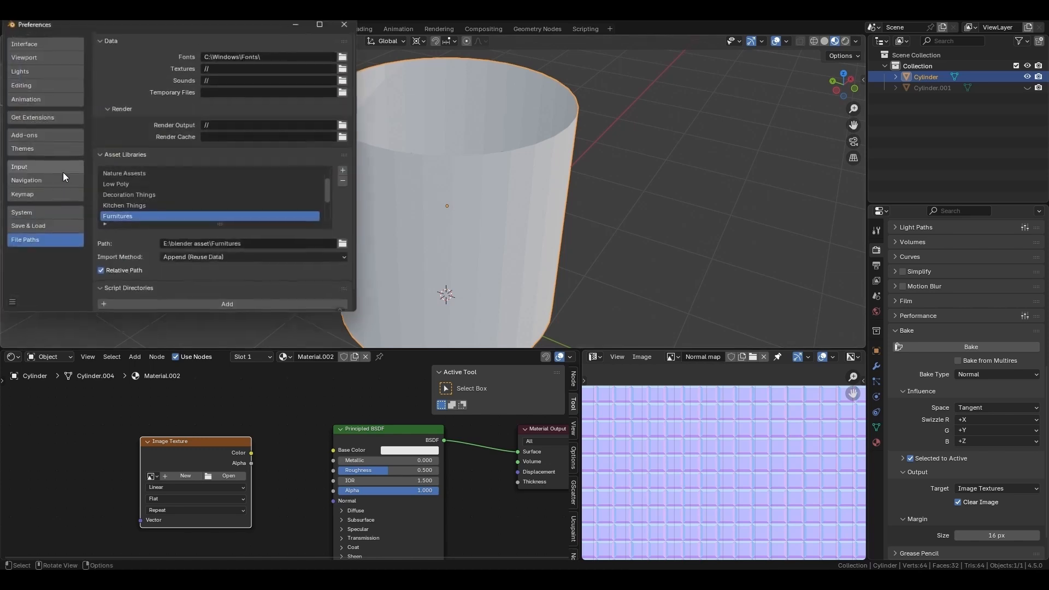
{"action": "left_click", "coordinate": [39, 134]}
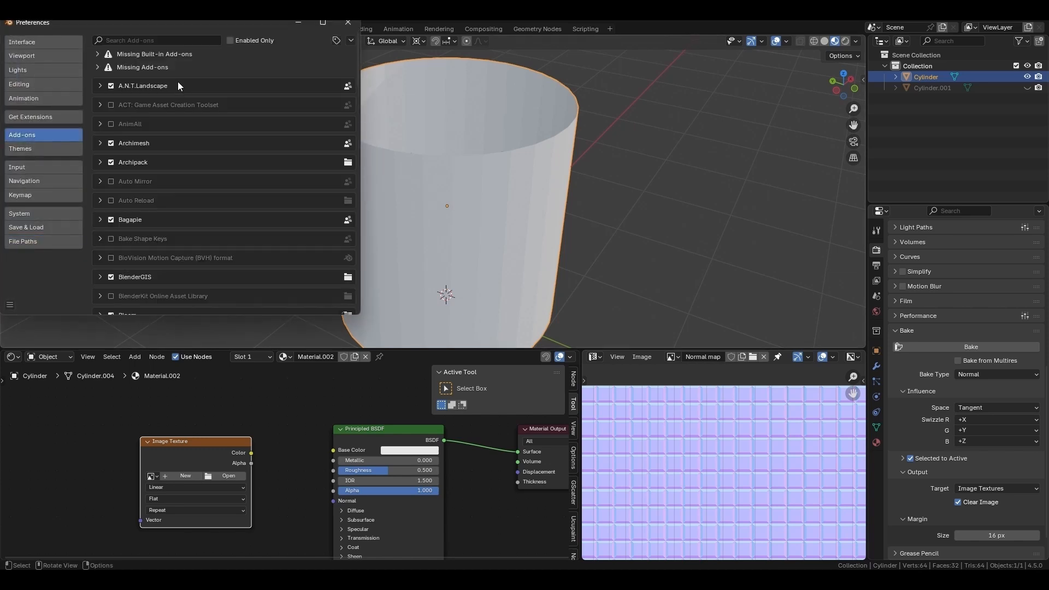
{"action": "left_click", "coordinate": [174, 41]}
{"action": "type", "text": "node"}
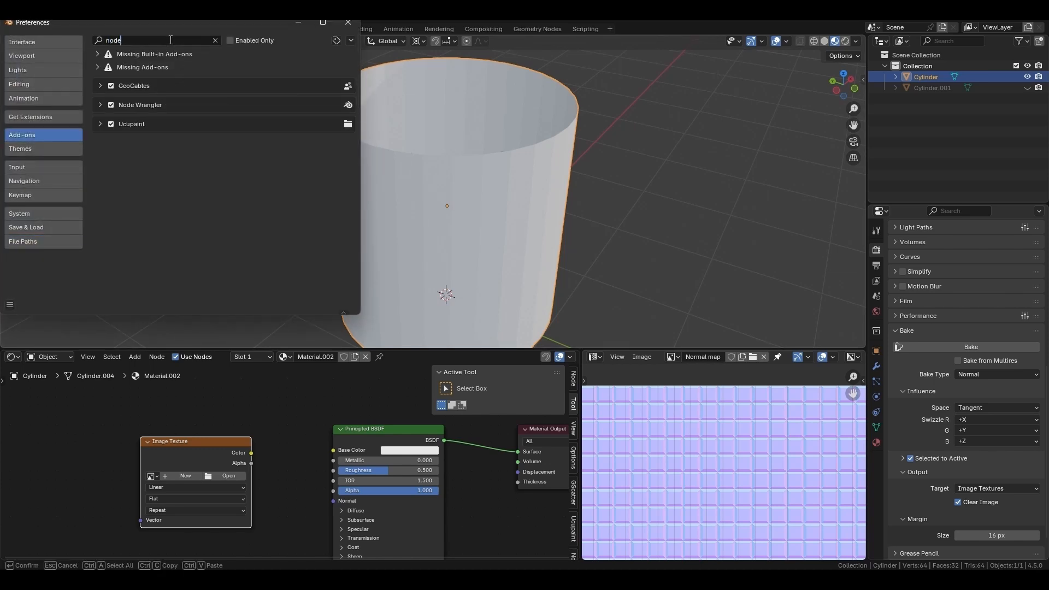
{"action": "left_click", "coordinate": [112, 105]}
{"action": "left_click", "coordinate": [113, 106]}
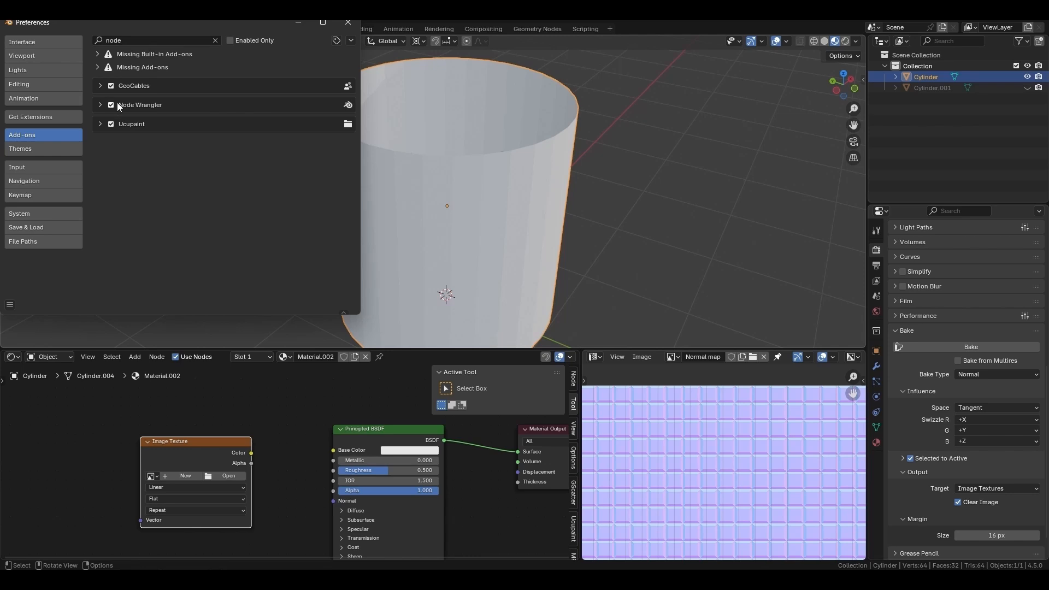
{"action": "left_click", "coordinate": [348, 24]}
- Add linked Texture Coordinate and Mapping nodes to the Image Texture node with Node Wrangler
{"action": "scroll", "coordinate": [273, 444], "scroll_direction": "up", "scroll_amount": 3}
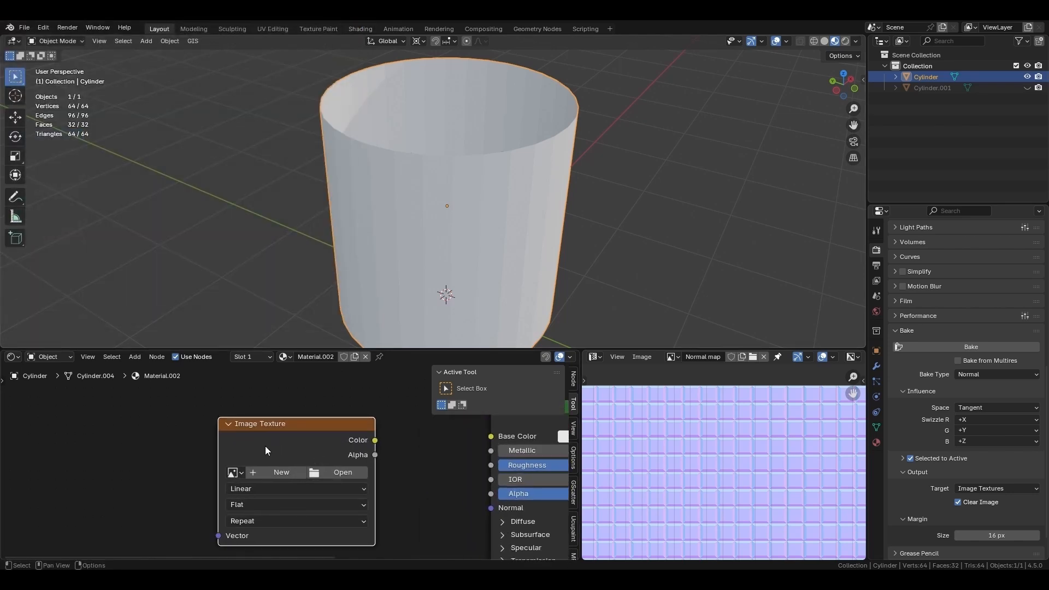
{"action": "key", "text": "ctrl+t"}
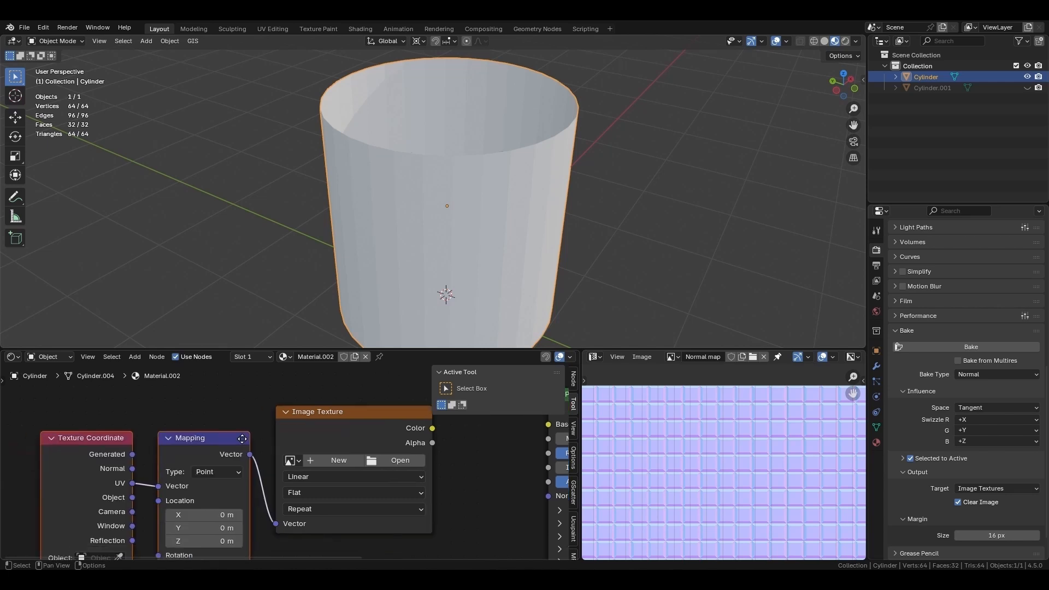
{"action": "left_click", "coordinate": [125, 441]}
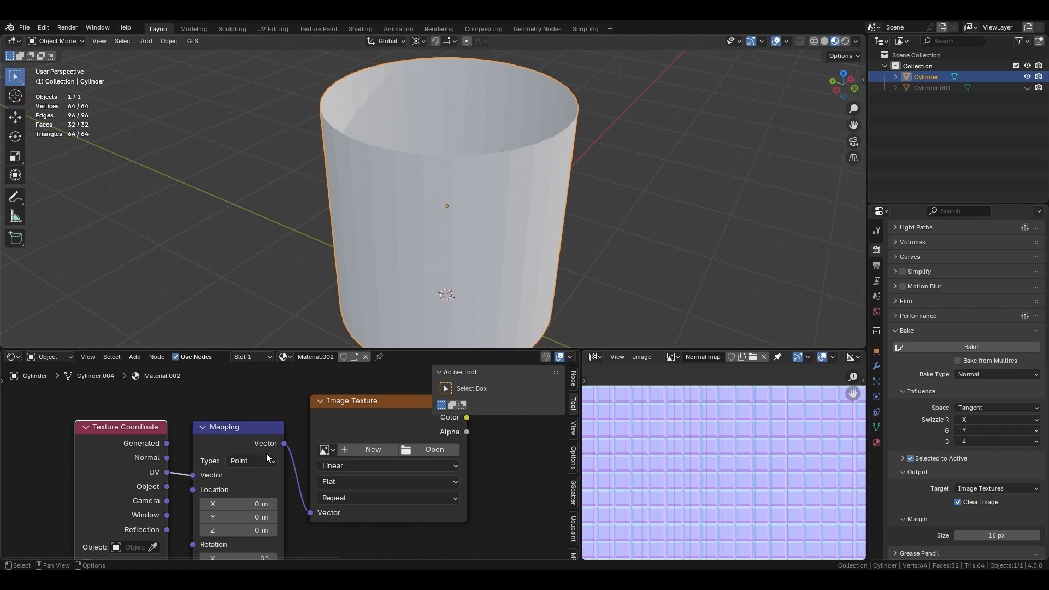
- Load the saved Normal map.png from the F: drive into the Image Texture node
{"action": "middle_click_drag", "start_coordinate": [323, 441], "coordinate": [218, 453]}
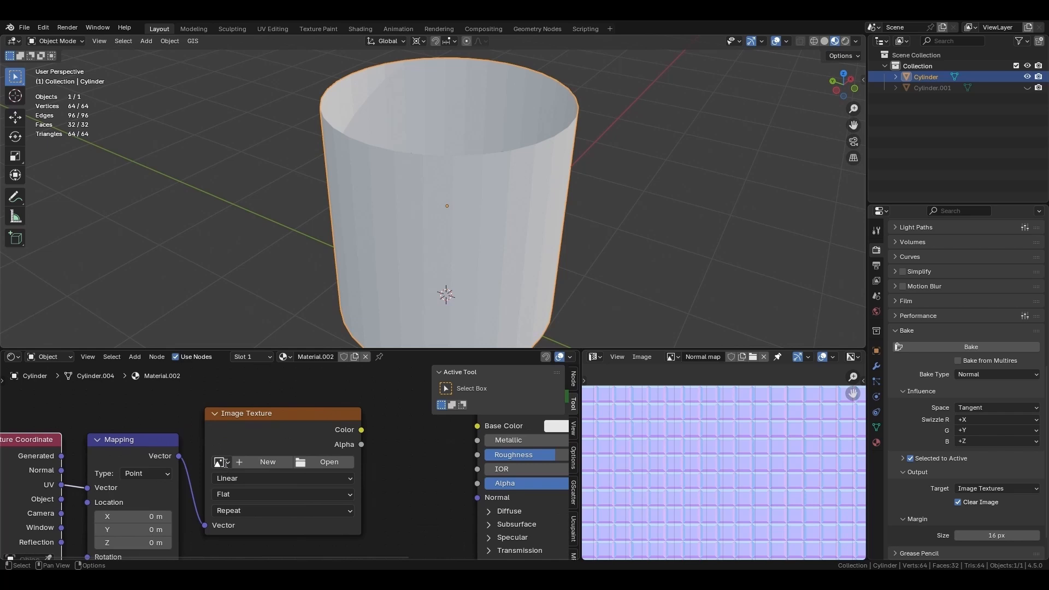
{"action": "left_click", "coordinate": [224, 462]}
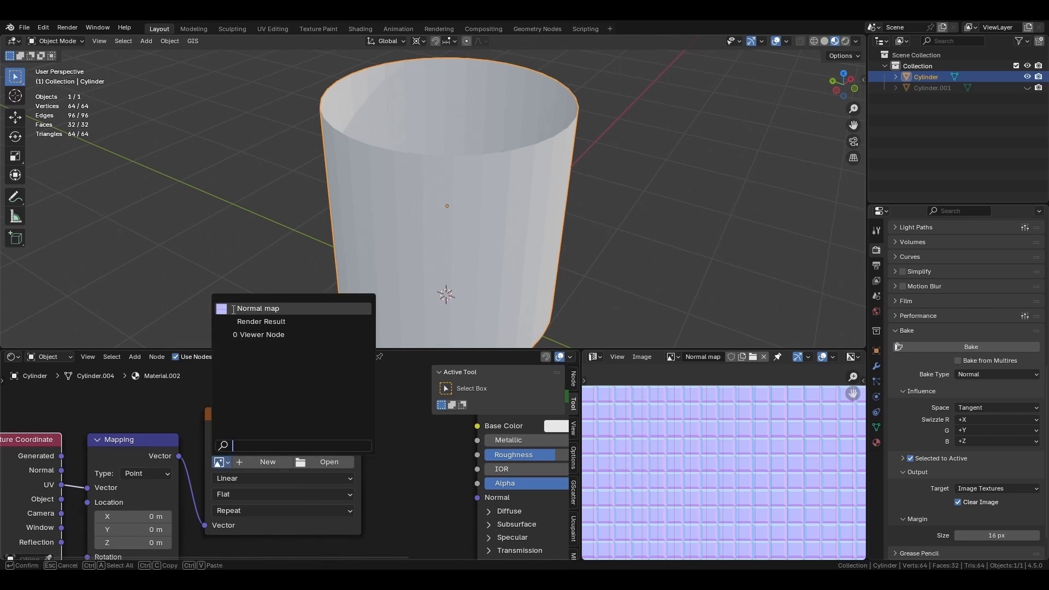
{"action": "left_click", "coordinate": [130, 428]}
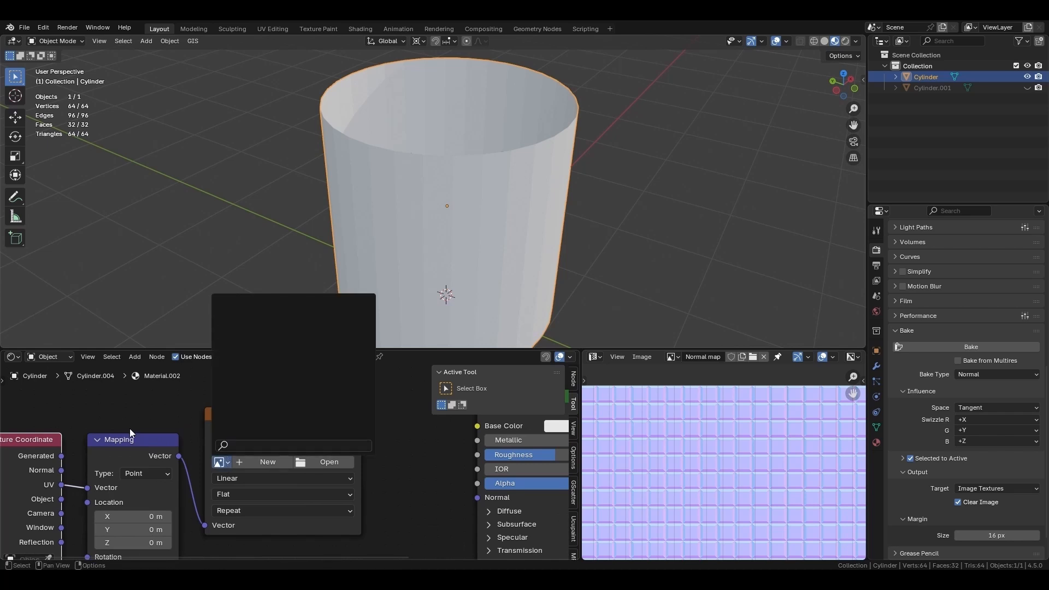
{"action": "left_click", "coordinate": [317, 461]}
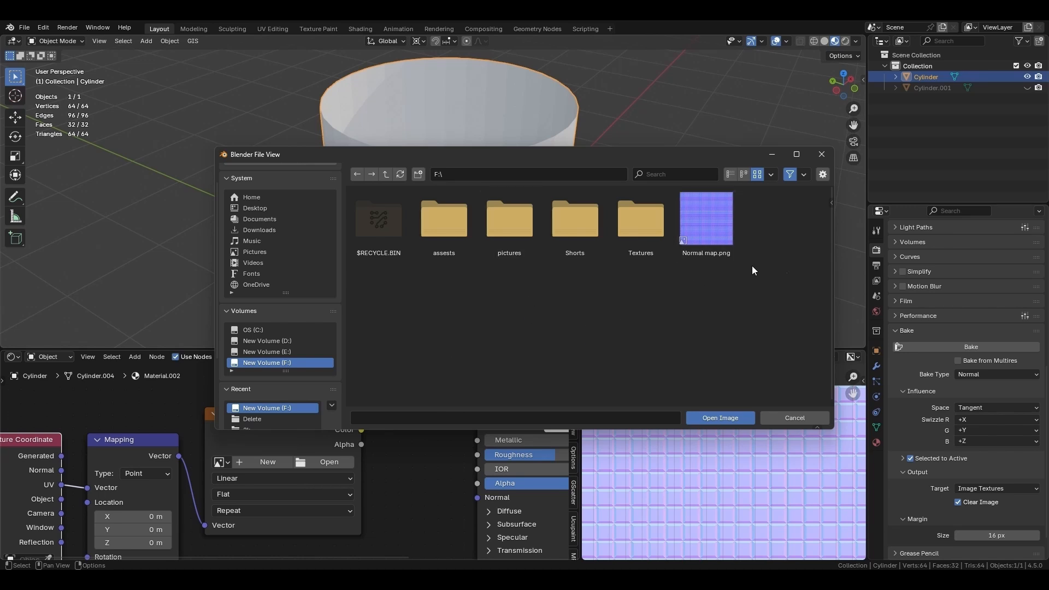
{"action": "left_click", "coordinate": [713, 237]}
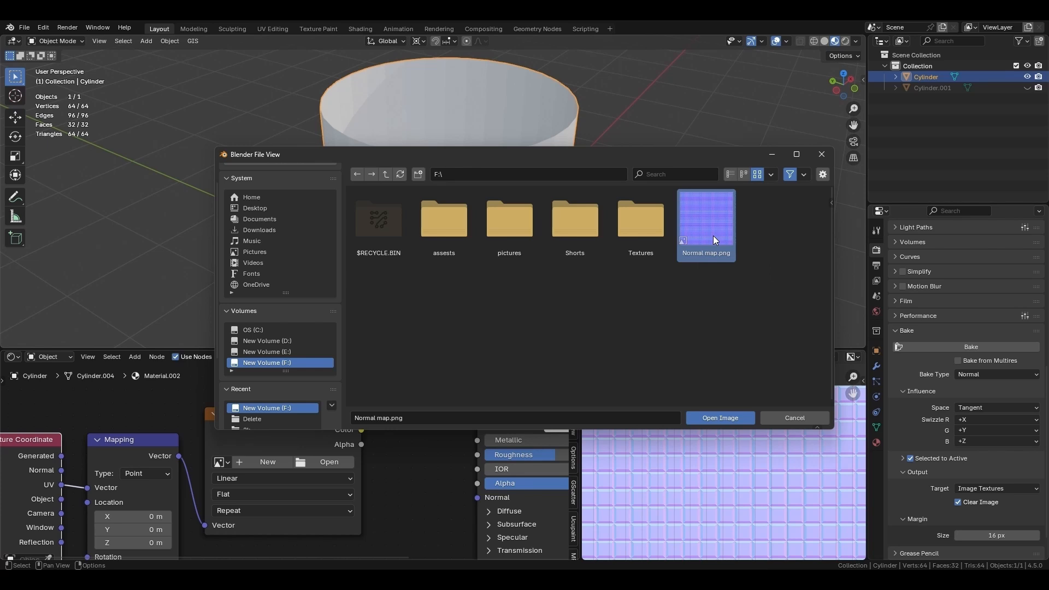
{"action": "double_click", "coordinate": [713, 235]}
{"action": "middle_click_drag", "start_coordinate": [380, 499], "coordinate": [376, 485]}
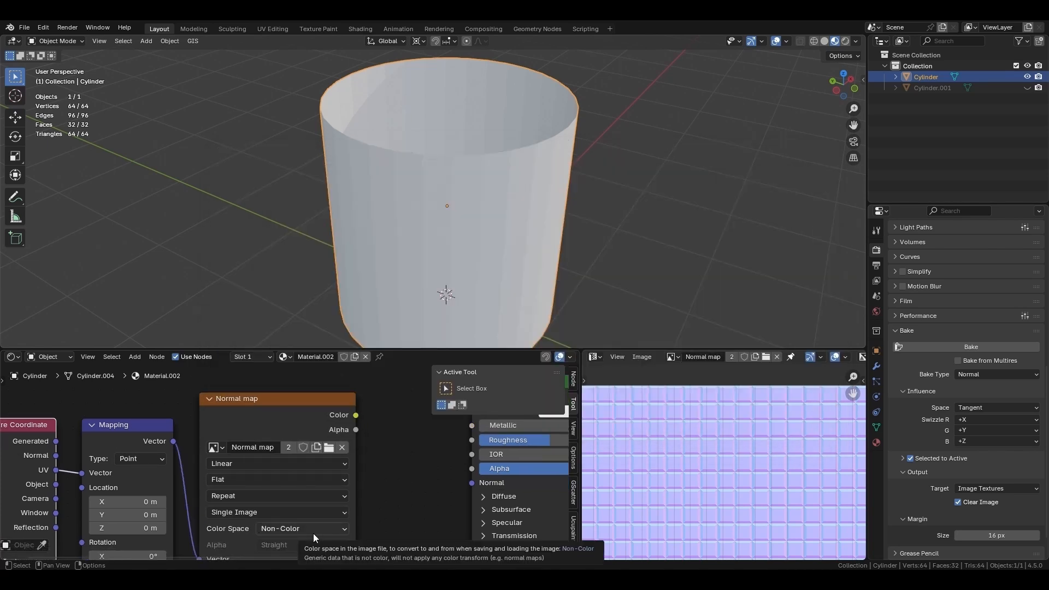
- Connect the normal map image's Color output to the Normal input of the Principled BSDF
{"action": "middle_click_drag", "start_coordinate": [410, 449], "coordinate": [328, 491]}
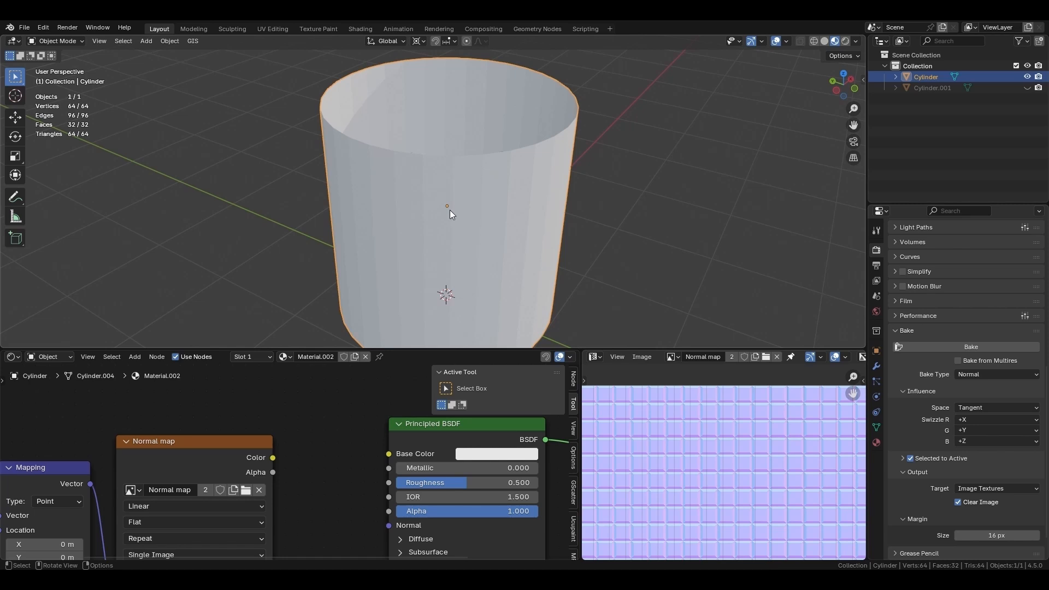
{"action": "middle_click_drag", "start_coordinate": [294, 458], "coordinate": [297, 424]}
{"action": "left_click", "coordinate": [272, 418]}
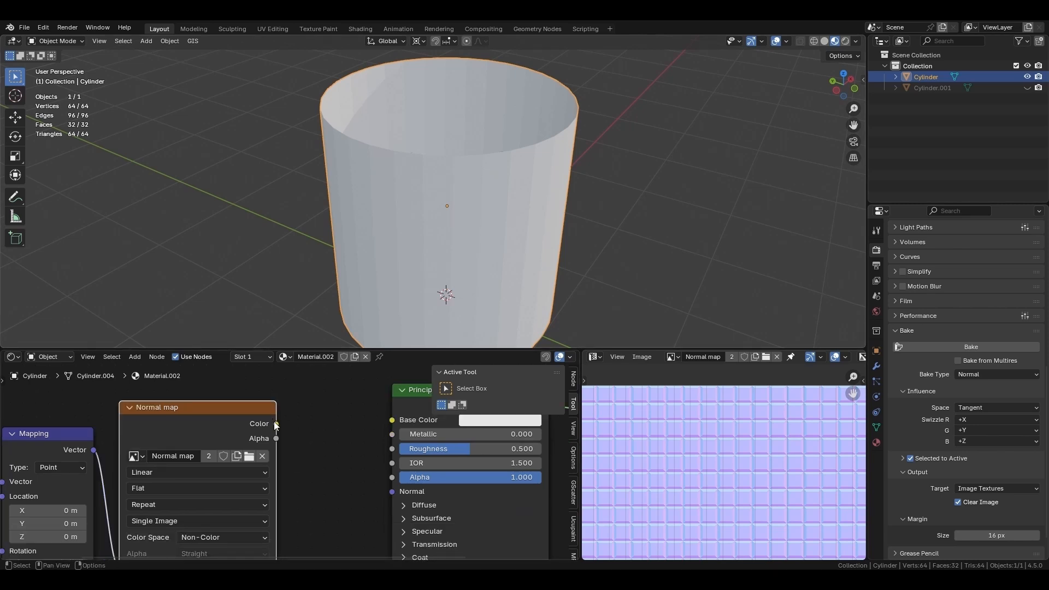
{"action": "scroll", "coordinate": [437, 523], "scroll_direction": "up", "scroll_amount": 4}
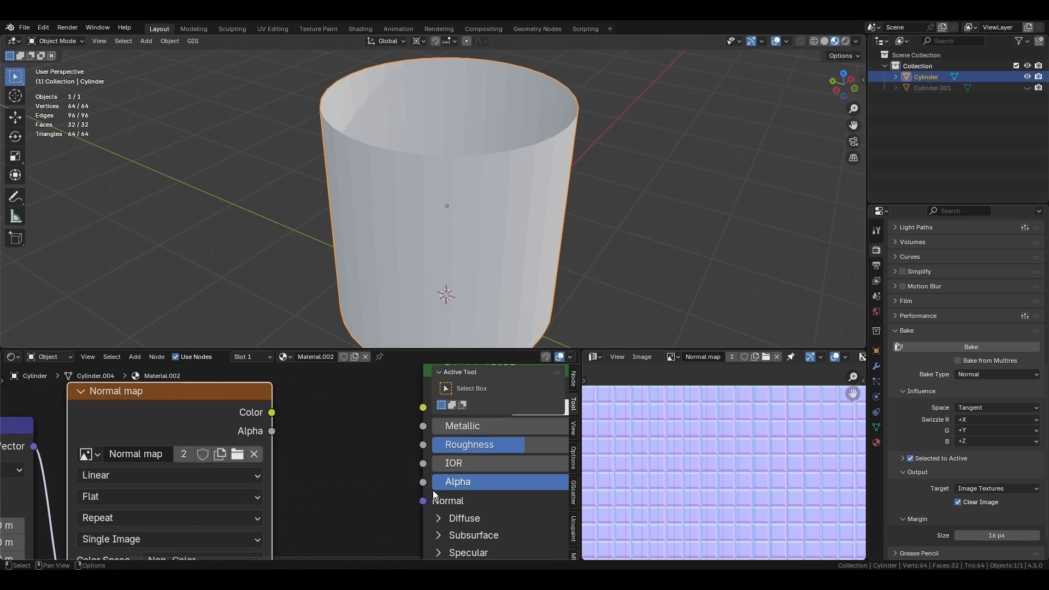
{"action": "middle_click_drag", "start_coordinate": [432, 490], "coordinate": [375, 500]}
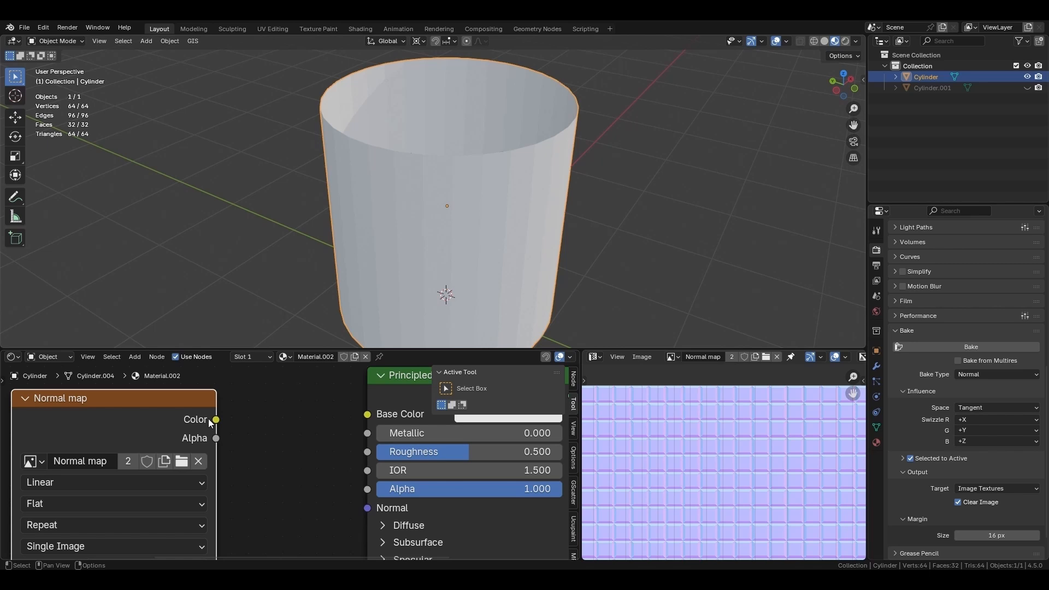
{"action": "mouse_move", "coordinate": [216, 419]}
{"action": "left_mouse_down"}
{"action": "mouse_move", "coordinate": [245, 389]}
{"action": "mouse_move", "coordinate": [322, 434]}
{"action": "mouse_move", "coordinate": [365, 507]}
{"action": "left_mouse_up"}
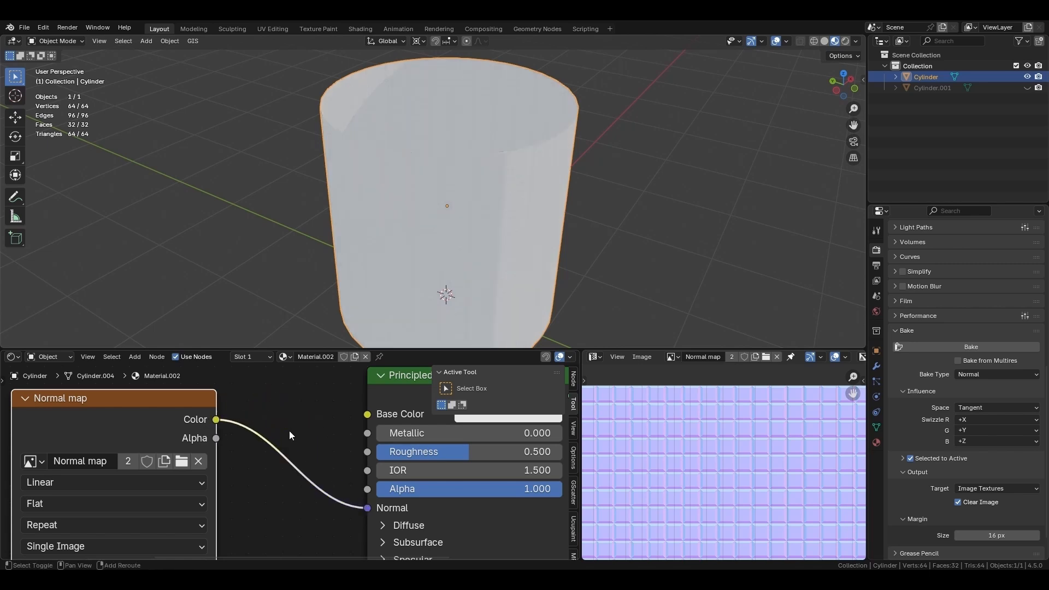
- Insert a Normal Map node on the link between the image's Color output and the shader's Normal input
{"action": "key", "text": "shift+a"}
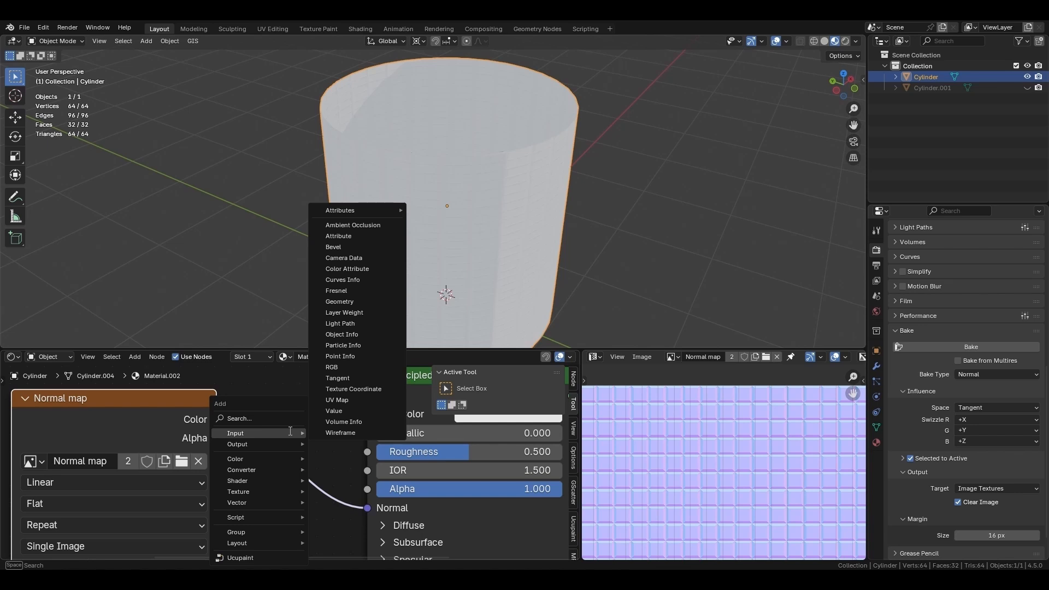
{"action": "type", "text": "norma"}
{"action": "key", "text": "Down"}
{"action": "key", "text": "Down"}
{"action": "key", "text": "Down"}
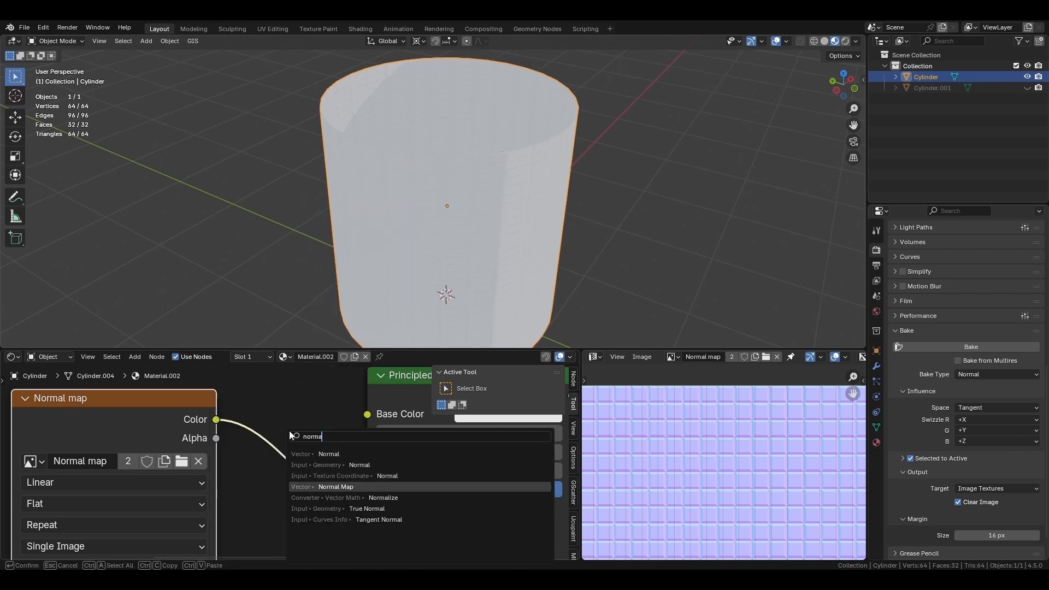
{"action": "key", "text": "Return"}
{"action": "left_click", "coordinate": [250, 411]}
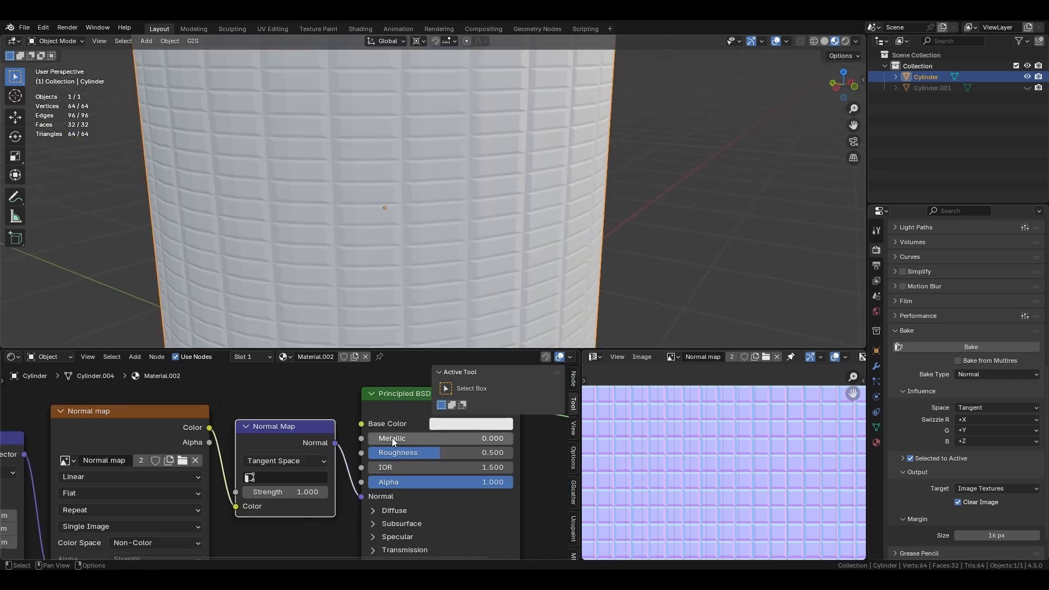
- Set the Principled BSDF's Metallic to 1.000 and compare the cylinder in Solid and Material Preview shading
{"action": "left_click_drag", "start_coordinate": [392, 437], "coordinate": [494, 438]}
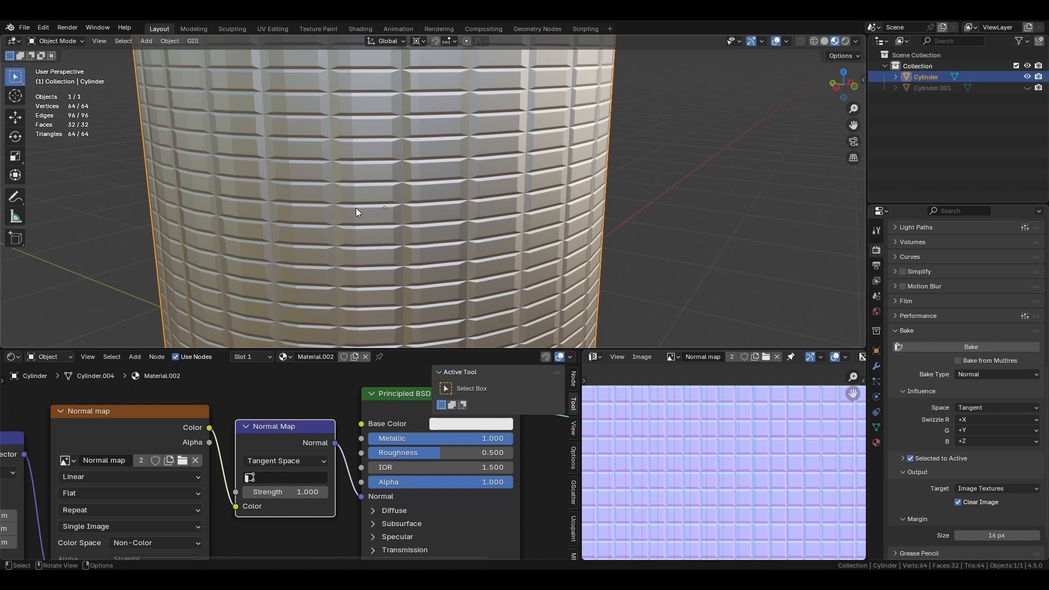
{"action": "key", "text": "z"}
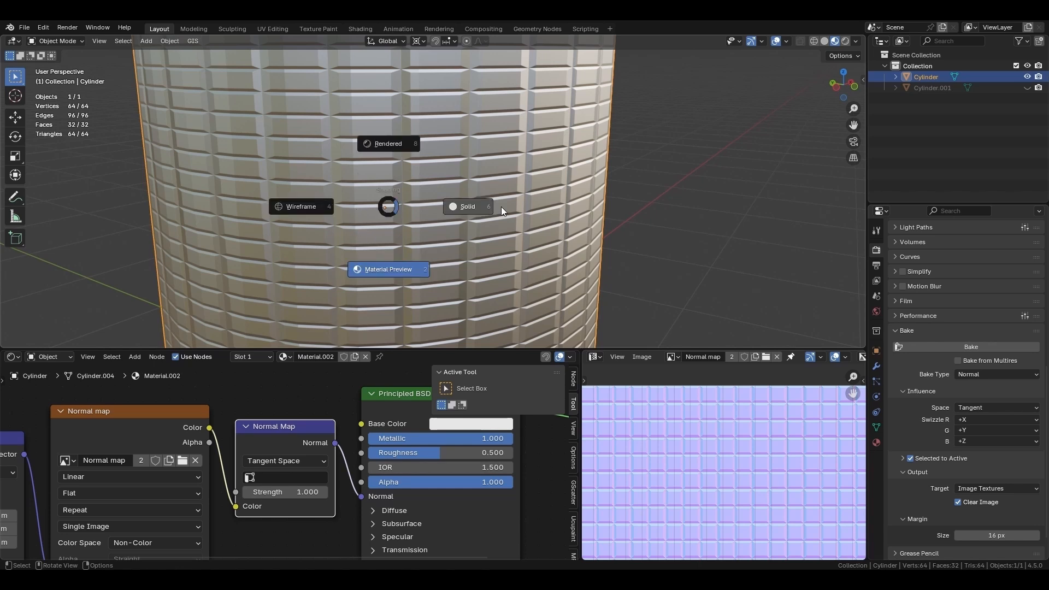
{"action": "left_click", "coordinate": [507, 206]}
{"action": "key", "text": "z"}
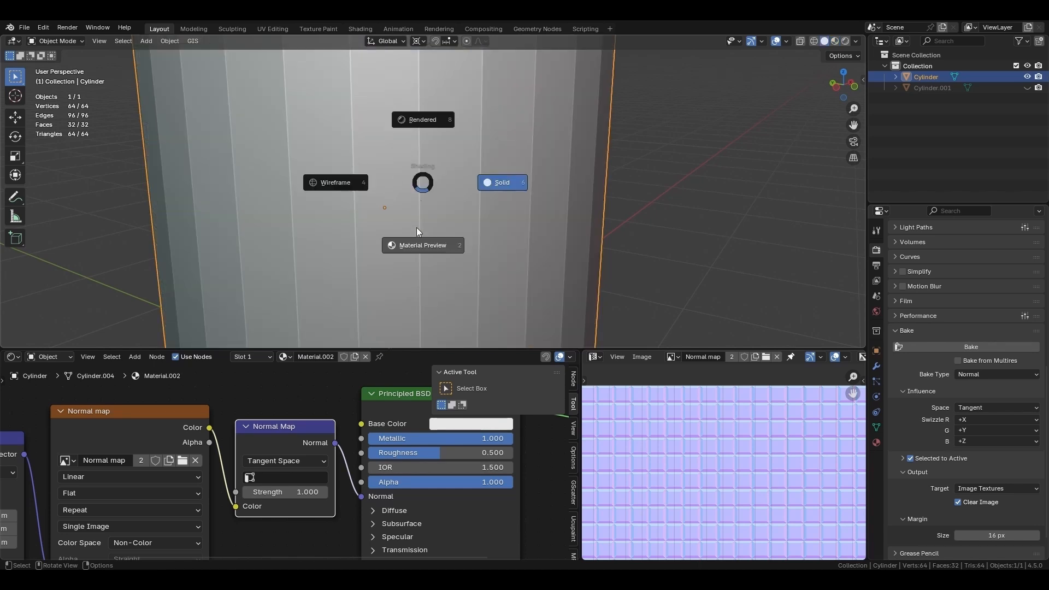
{"action": "left_click", "coordinate": [416, 227]}
- Apply Shade Auto Smooth to the metallic cylinder
{"action": "right_click", "coordinate": [502, 152]}
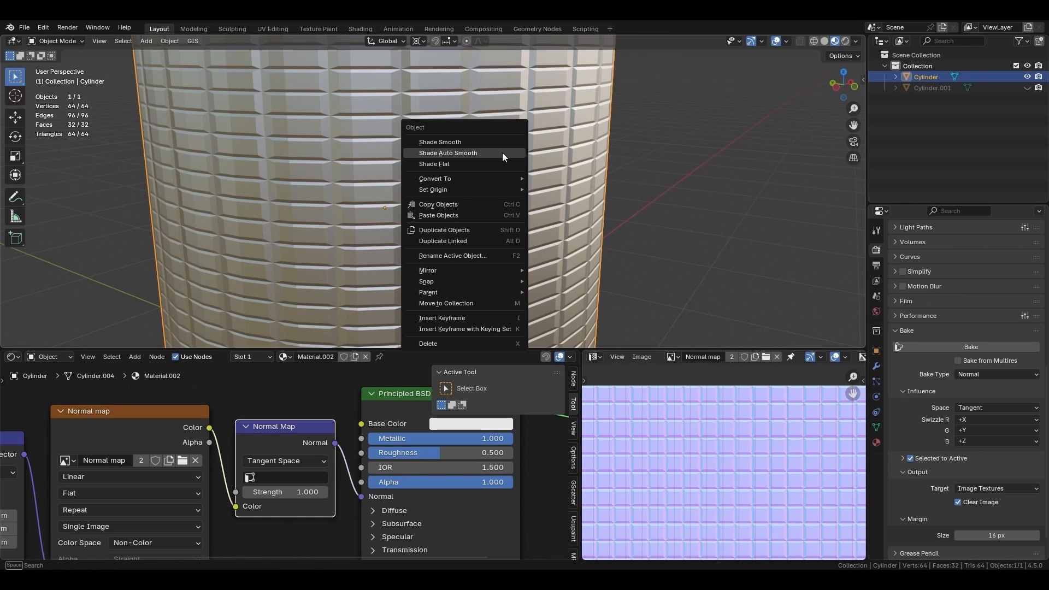
{"action": "left_click", "coordinate": [462, 153]}
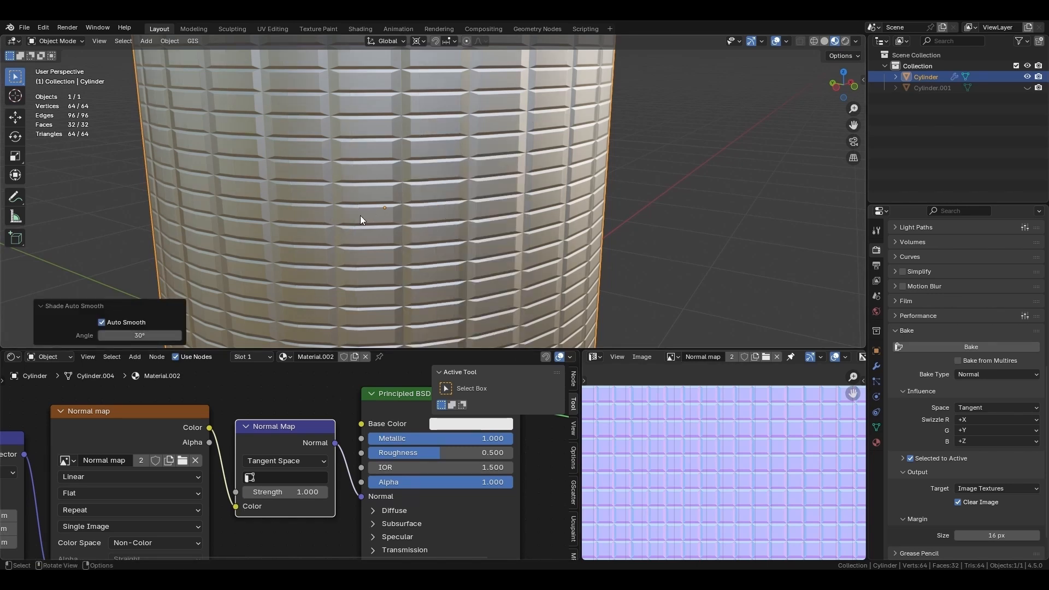
- Set the Mapping node's Y scale to 0.8
{"action": "middle_click_drag", "start_coordinate": [203, 523], "coordinate": [410, 440]}
{"action": "scroll", "coordinate": [263, 518], "scroll_direction": "up", "scroll_amount": 1}
{"action": "middle_click_drag", "start_coordinate": [263, 518], "coordinate": [347, 465]}
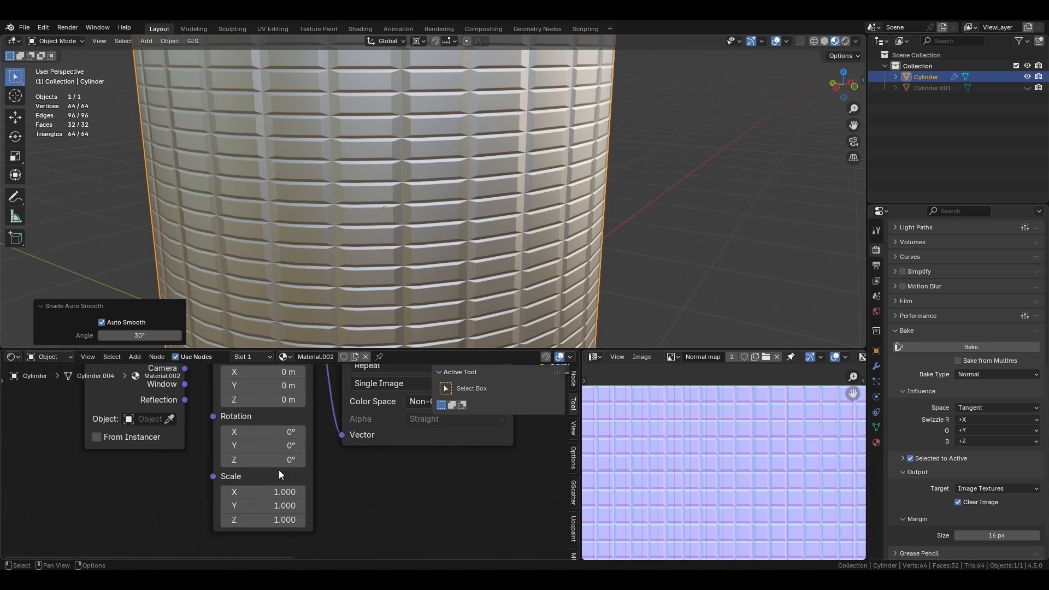
{"action": "left_click", "coordinate": [264, 503]}
{"action": "type", "text": "0.8"}
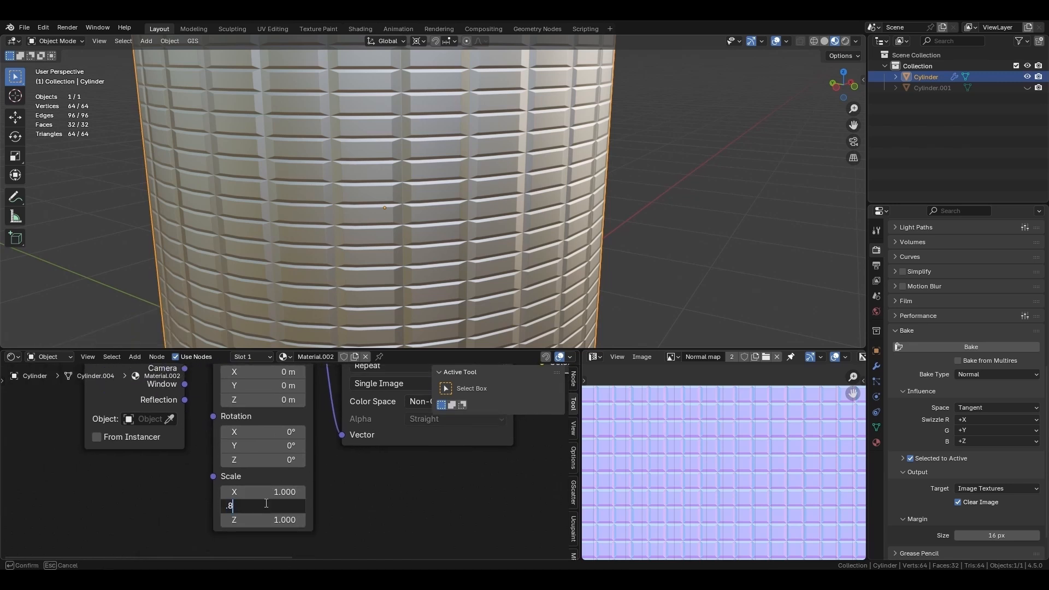
{"action": "key", "text": "Return"}
- Adjust the Mapping node's X scale in 0.1 increments, ending at 1.200
{"action": "left_click", "coordinate": [225, 492]}
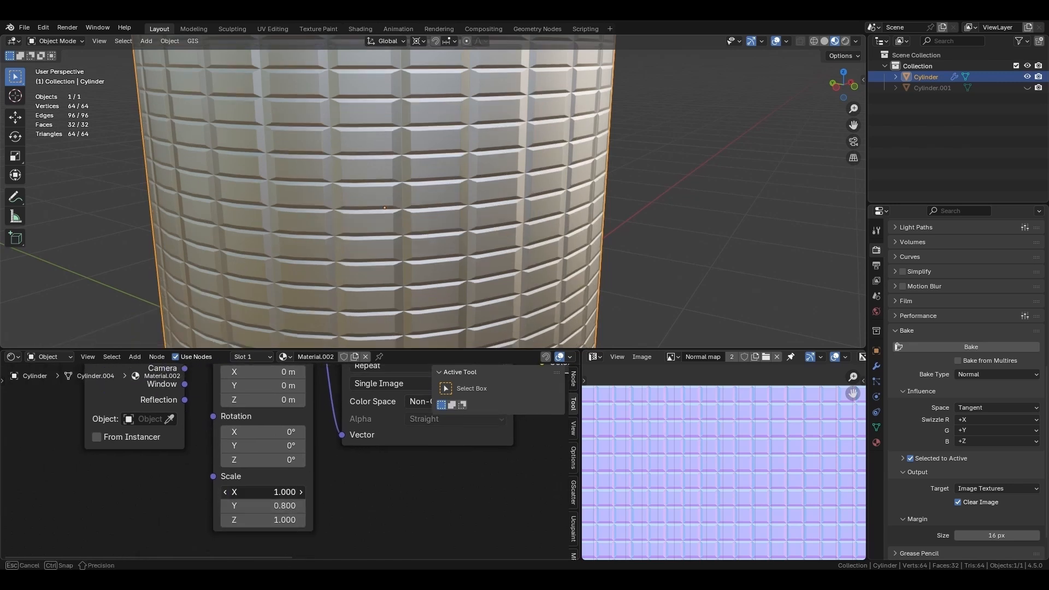
{"action": "left_click", "coordinate": [225, 492]}
{"action": "left_click", "coordinate": [303, 490]}
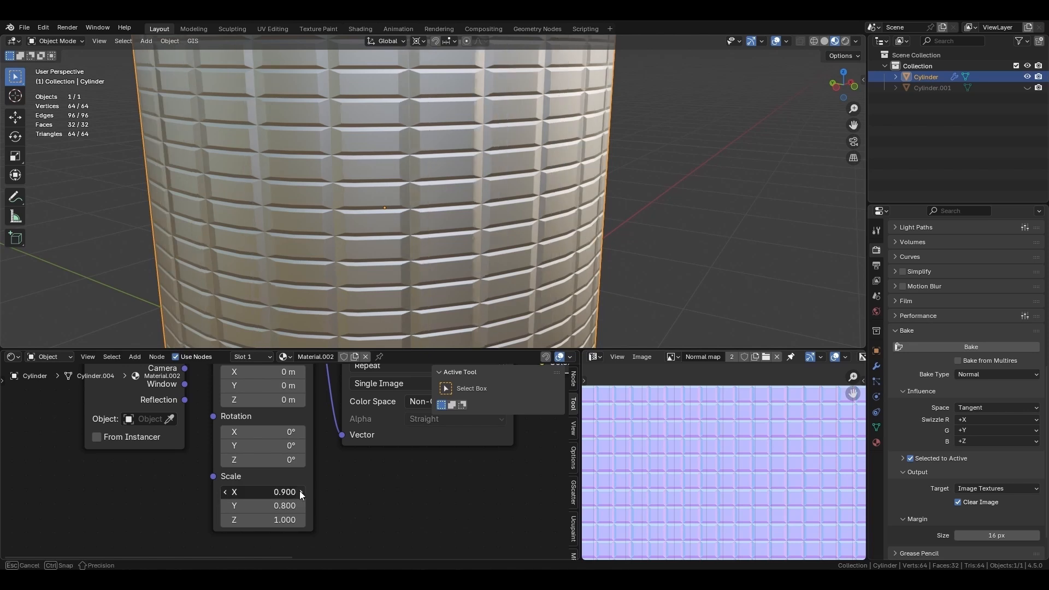
{"action": "left_click", "coordinate": [299, 491]}
{"action": "left_click", "coordinate": [300, 490]}
{"action": "left_click", "coordinate": [300, 490]}
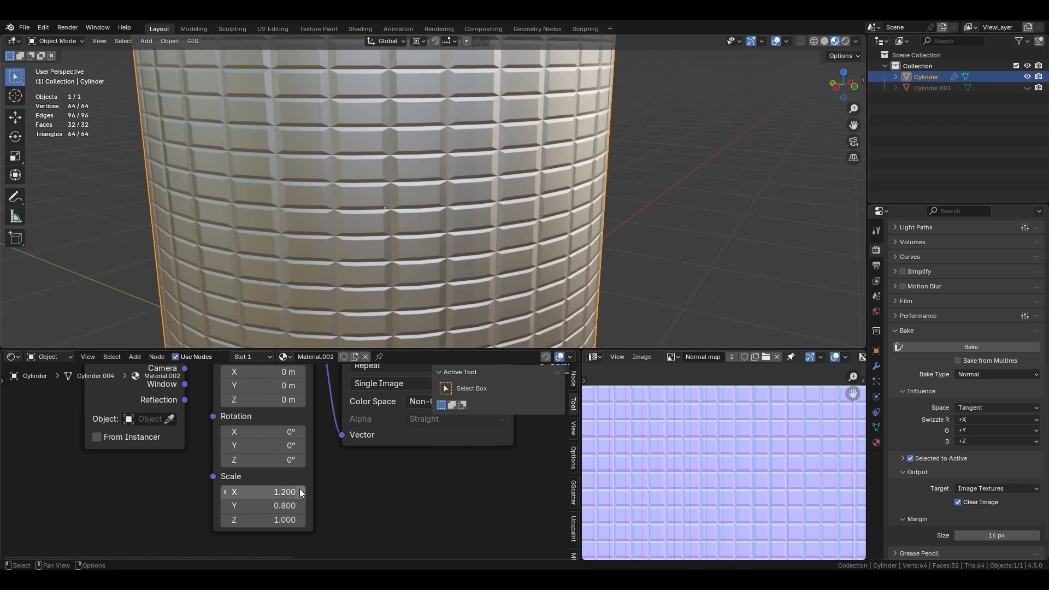
- Rotate the normal map texture 45° about Z in the Mapping node
{"action": "scroll", "coordinate": [388, 184], "scroll_direction": "down", "scroll_amount": 2}
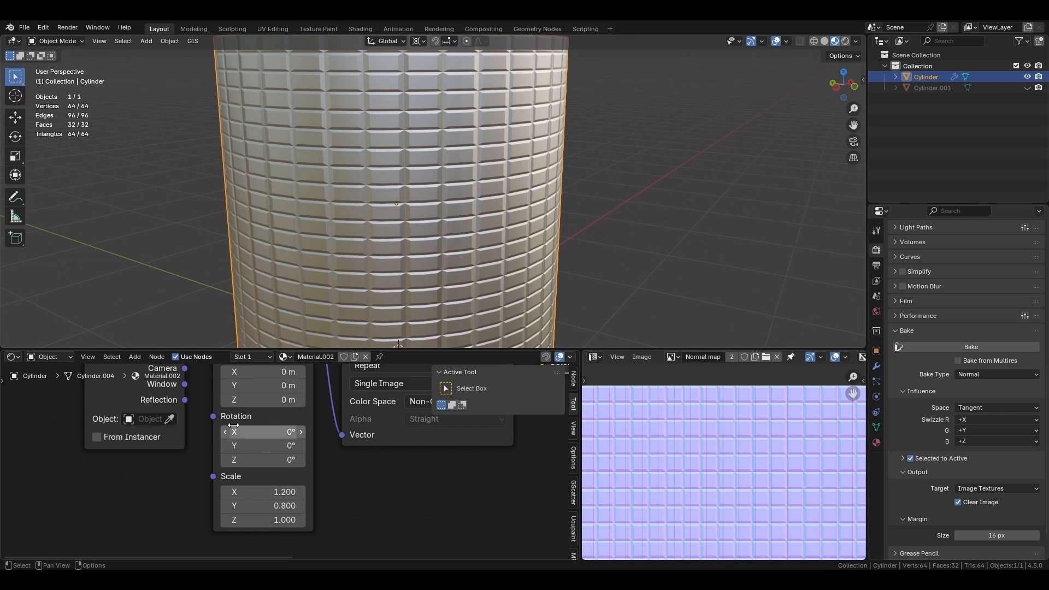
{"action": "left_click", "coordinate": [244, 459]}
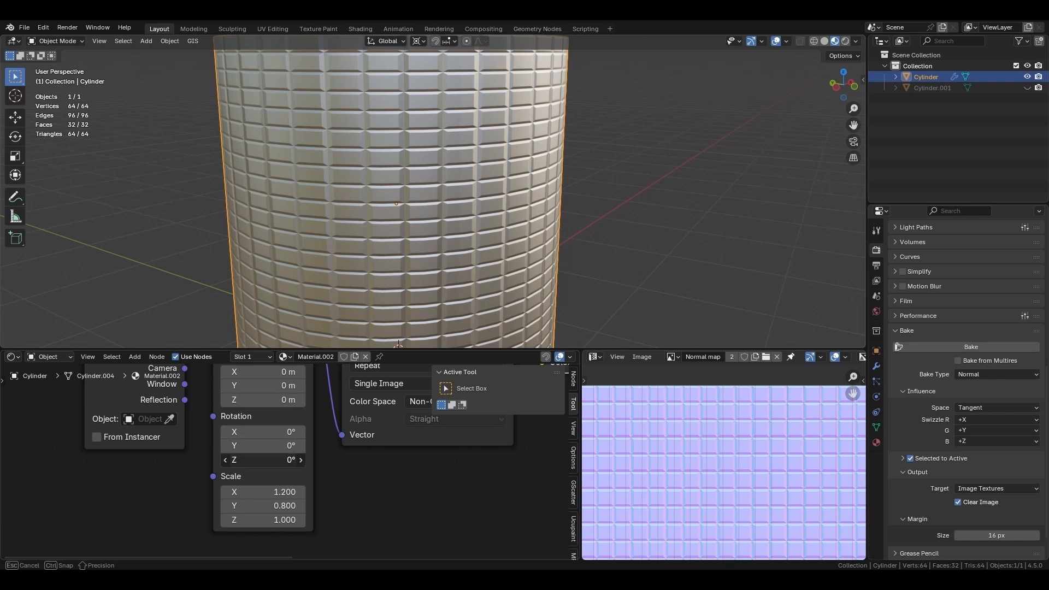
{"action": "type", "text": "4"}
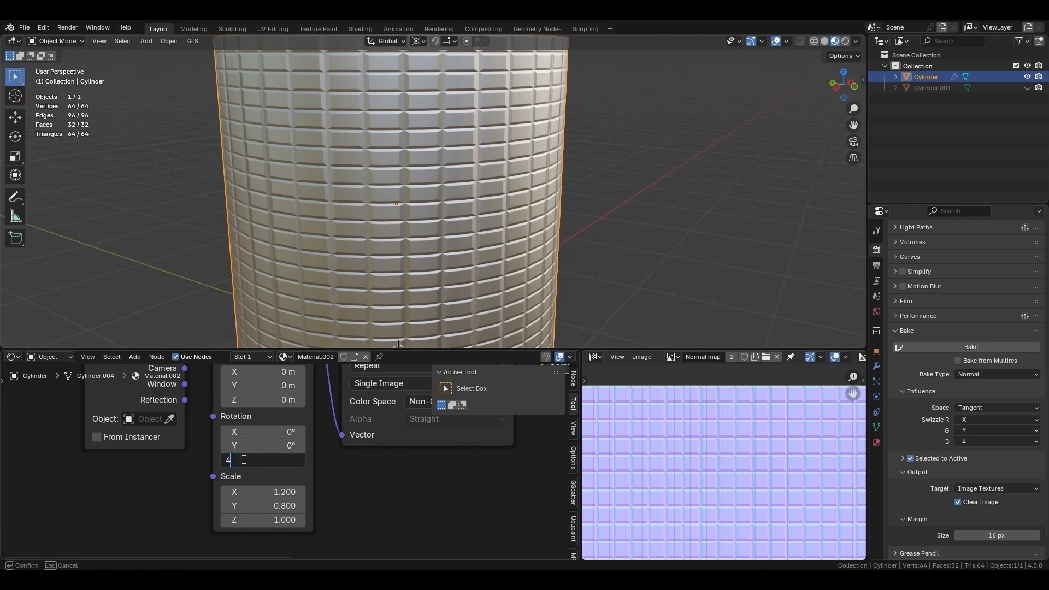
{"action": "type", "text": "5"}
{"action": "key", "text": "Return"}
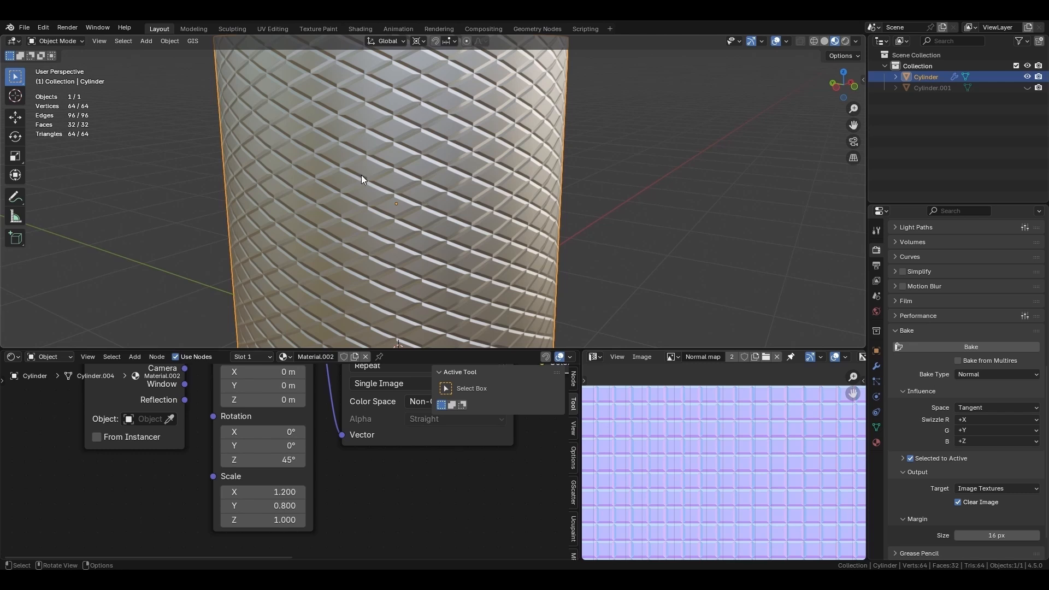
- Unhide Cylinder.001 and select each cylinder in turn to compare their geometry statistics, finishing with the normal-mapped Cylinder selected
{"action": "left_click", "coordinate": [1027, 88]}
{"action": "left_click", "coordinate": [162, 190]}
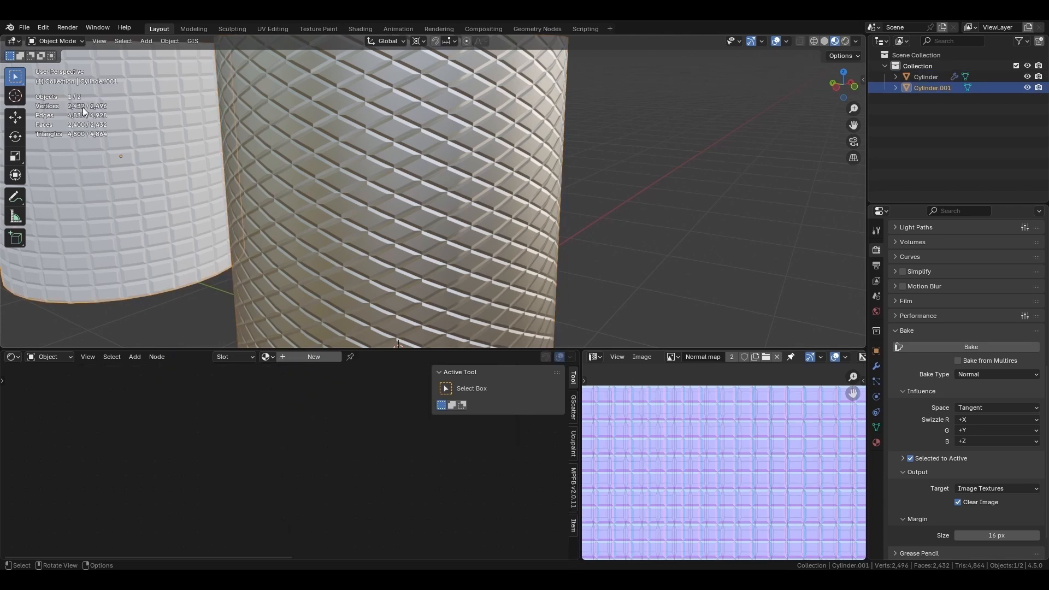
{"action": "left_click", "coordinate": [436, 156]}
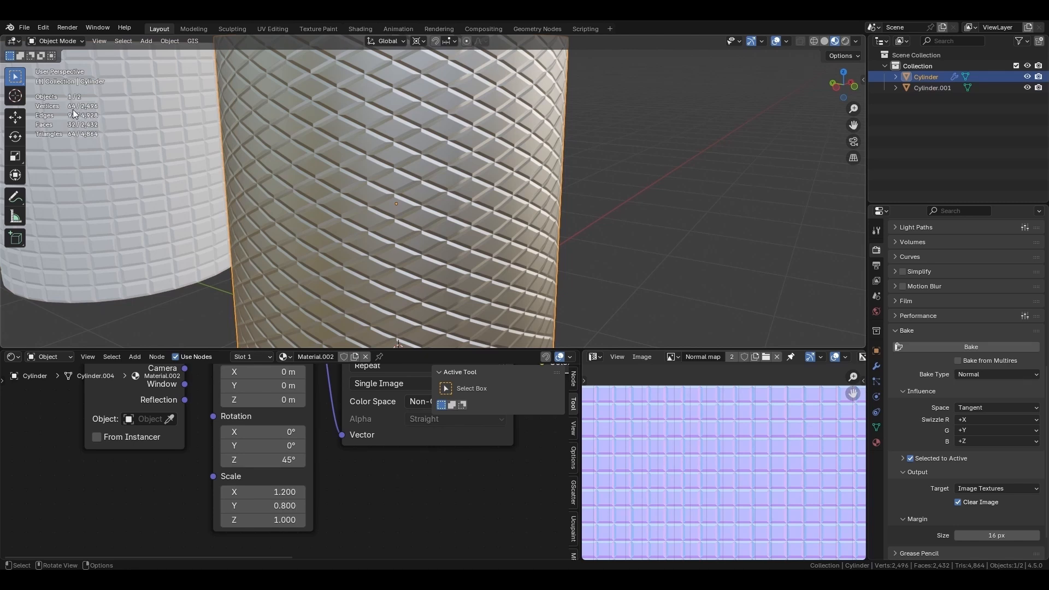
{"action": "left_click", "coordinate": [168, 173]}
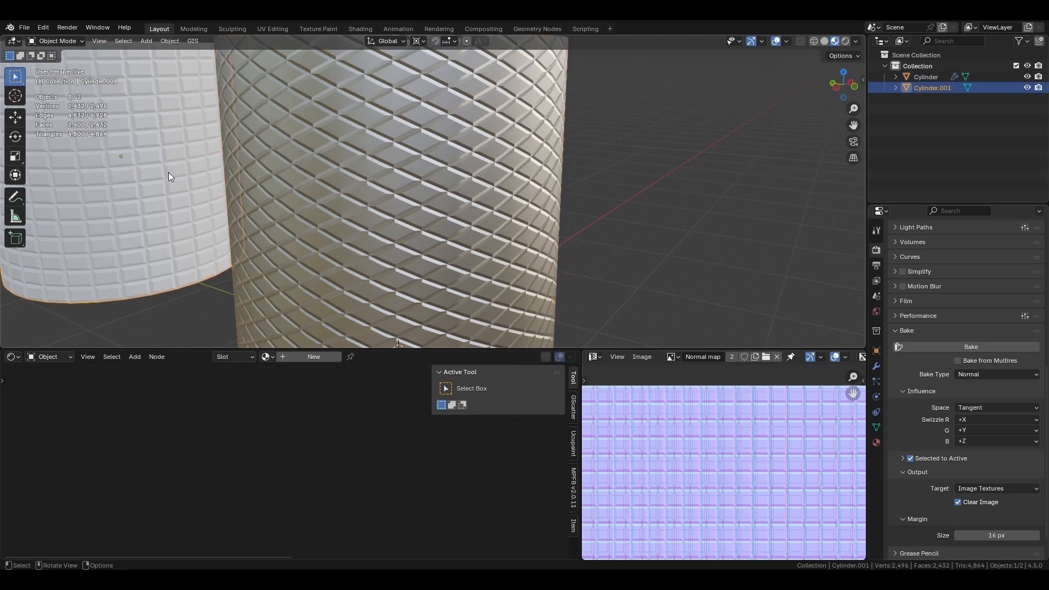
{"action": "left_click", "coordinate": [474, 267]}
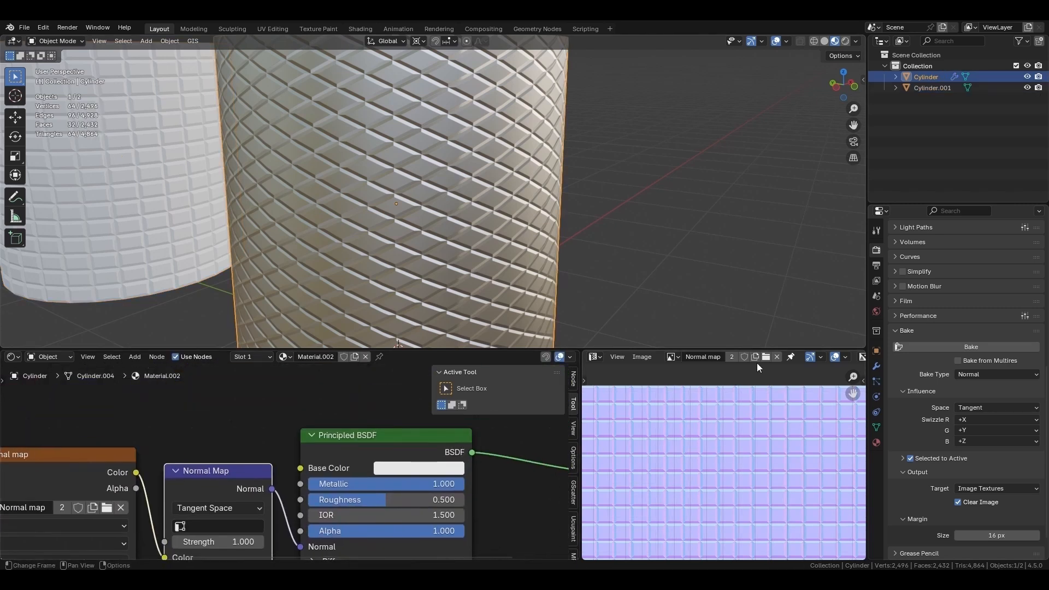
- Try green and blue Base Colors on the Principled BSDF and finish with a near-white colour, #DFE1E7FF
{"action": "left_click", "coordinate": [416, 467]}
{"action": "left_click", "coordinate": [421, 277]}
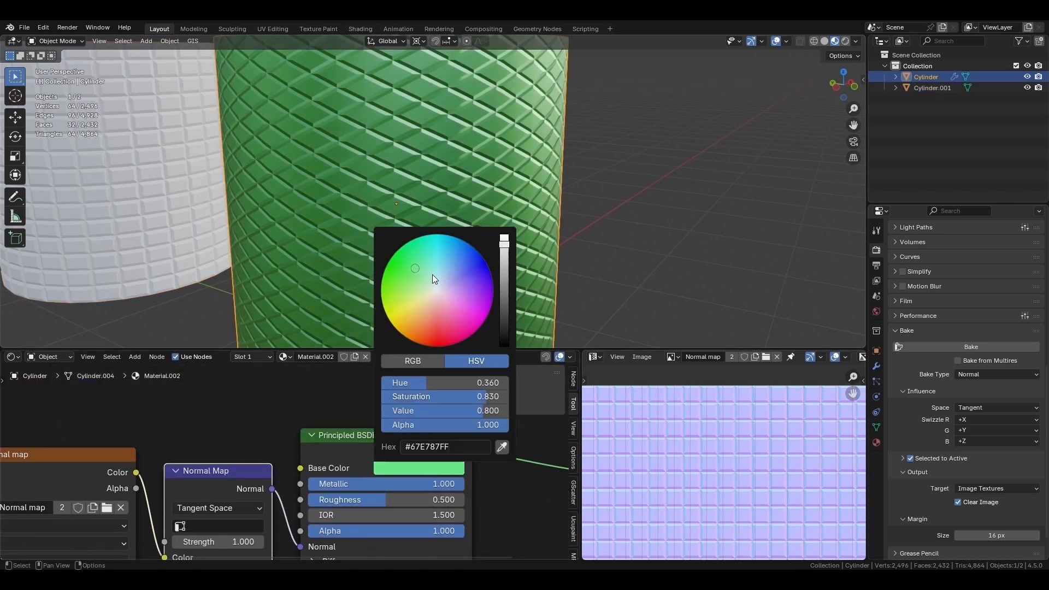
{"action": "left_click", "coordinate": [464, 258]}
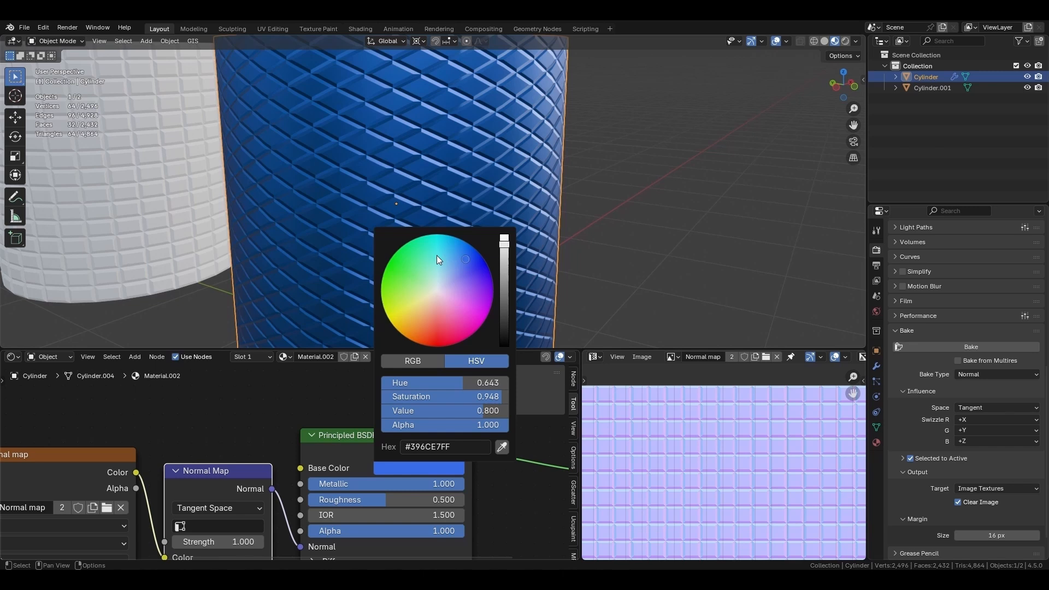
{"action": "left_click", "coordinate": [437, 255]}
{"action": "left_click", "coordinate": [438, 288]}
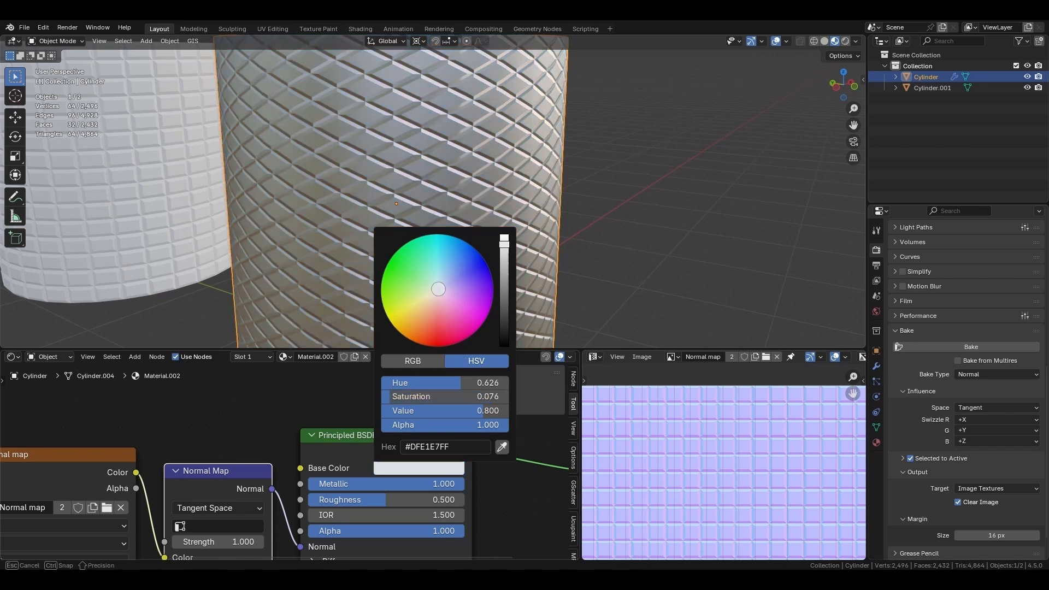